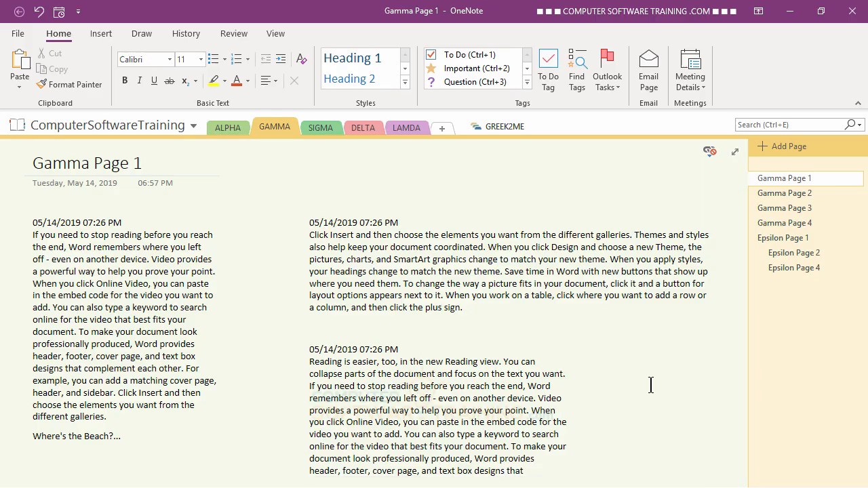
# Step: Circle the date stamps above the left paragraph and the upper-right paragraph on Gamma Page 1 with the thicker red pen
pyautogui.click(650, 385)
pyautogui.click(143, 34)
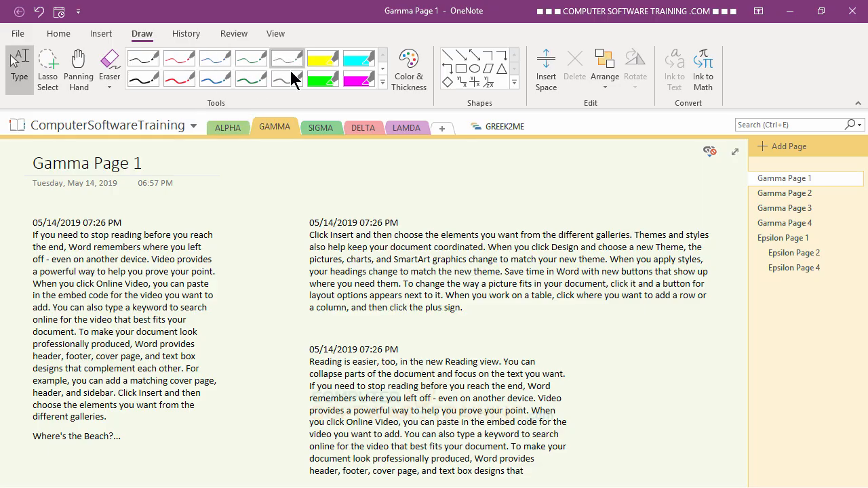
pyautogui.click(178, 84)
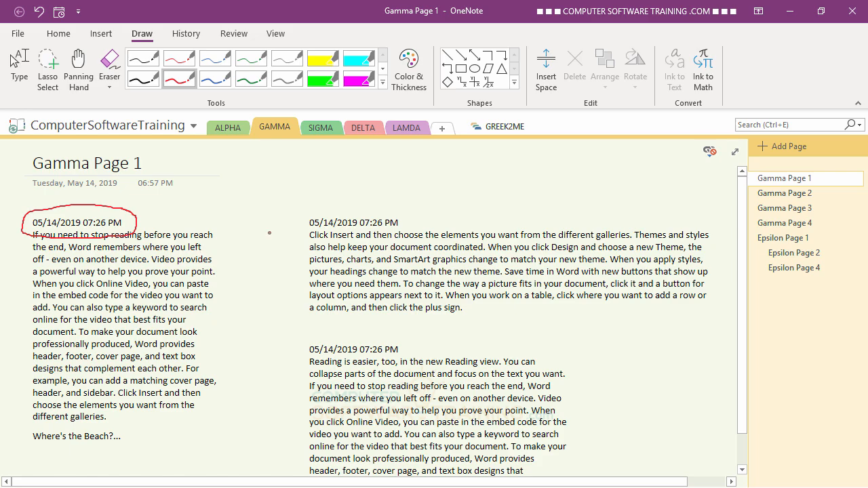
pyautogui.moveTo(325, 204)
pyautogui.mouseDown()
pyautogui.moveTo(286, 219)
pyautogui.moveTo(344, 240)
pyautogui.mouseUp()
pyautogui.moveTo(378, 202); pyautogui.dragTo(347, 203)
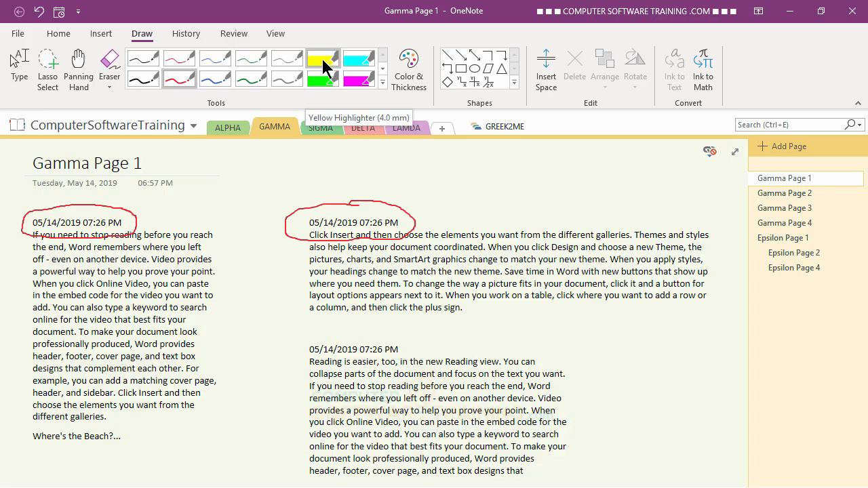
# Step: Mark "from the different galleries. Themes and styles" and the line starting "Save time in Word" with the 4.0 mm yellow highlighter
pyautogui.click(324, 67)
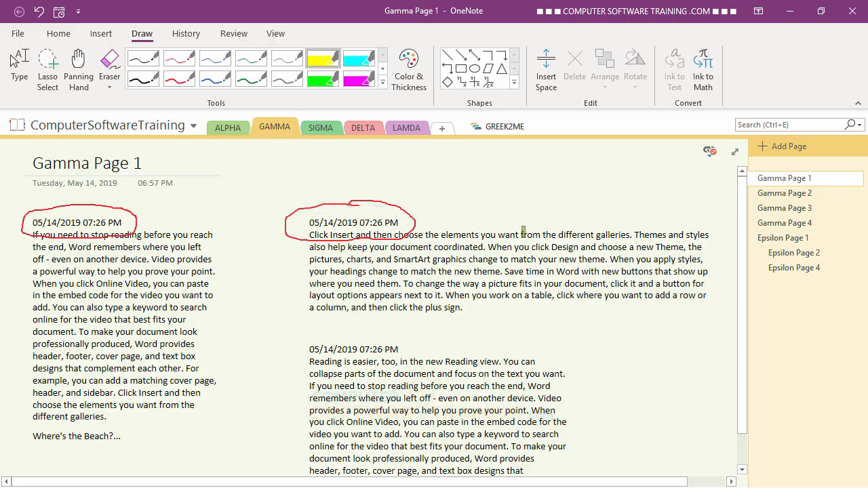
pyautogui.moveTo(523, 234)
pyautogui.mouseDown()
pyautogui.moveTo(706, 238)
pyautogui.moveTo(709, 228)
pyautogui.moveTo(641, 228)
pyautogui.mouseUp()
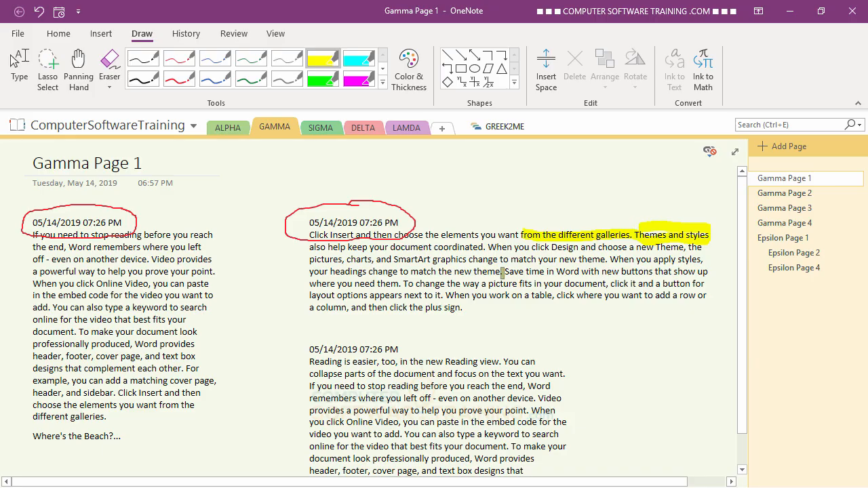
pyautogui.moveTo(502, 272)
pyautogui.mouseDown()
pyautogui.moveTo(574, 271)
pyautogui.moveTo(615, 255)
pyautogui.moveTo(704, 272)
pyautogui.mouseUp()
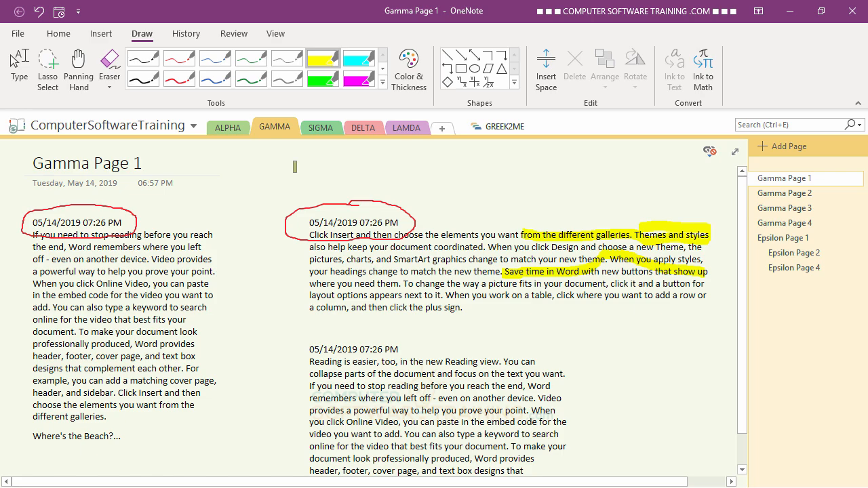
# Step: Erase the yellow highlights and the red circle on the upper-right paragraph with the Large Eraser, and return to typing mode
pyautogui.click(110, 77)
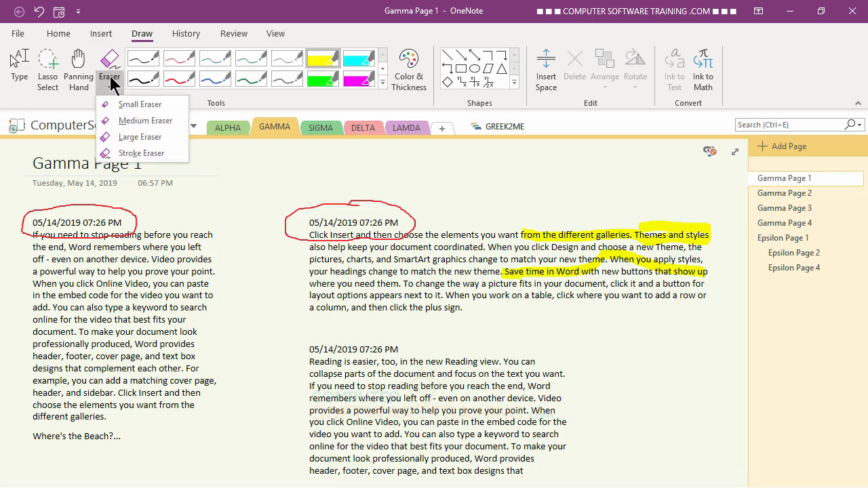
pyautogui.click(142, 138)
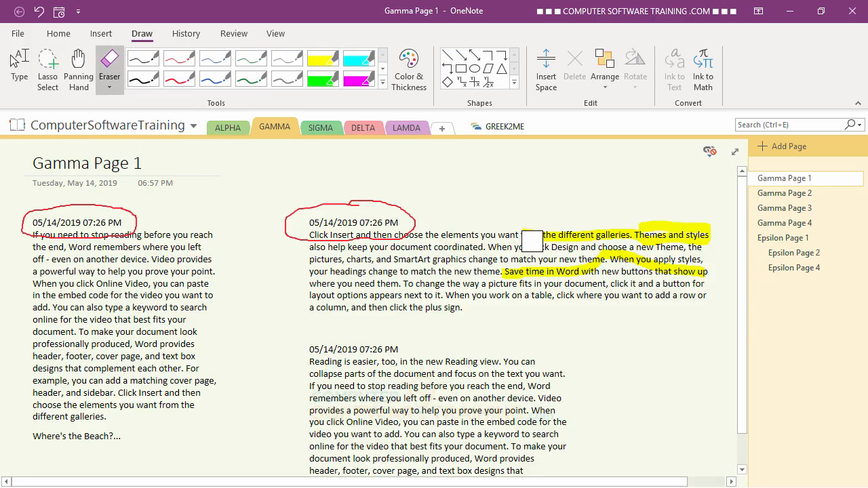
pyautogui.moveTo(529, 236)
pyautogui.mouseDown()
pyautogui.moveTo(705, 232)
pyautogui.moveTo(597, 262)
pyautogui.moveTo(509, 270)
pyautogui.moveTo(622, 261)
pyautogui.moveTo(705, 271)
pyautogui.moveTo(550, 272)
pyautogui.moveTo(425, 228)
pyautogui.moveTo(393, 201)
pyautogui.moveTo(303, 211)
pyautogui.moveTo(296, 234)
pyautogui.moveTo(364, 243)
pyautogui.moveTo(418, 233)
pyautogui.mouseUp()
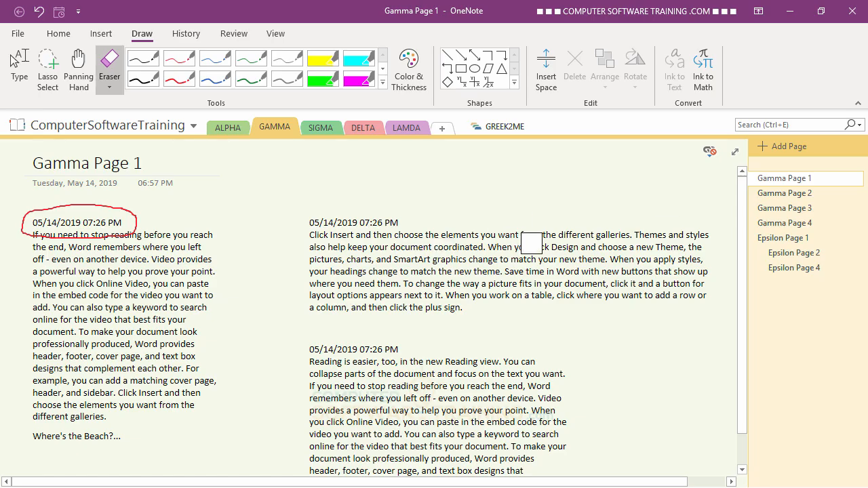
pyautogui.click(19, 73)
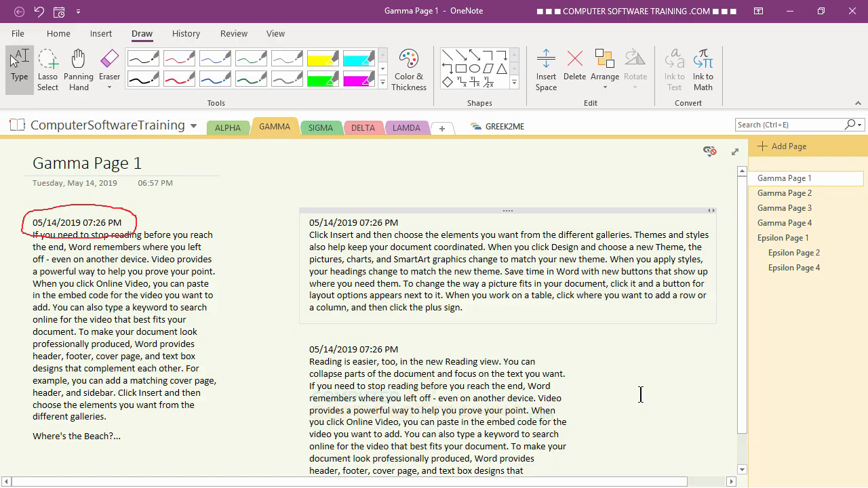
# Step: Create a lime green pen with the sixth line thickness and circle the date stamp above the upper-right paragraph
pyautogui.click(414, 68)
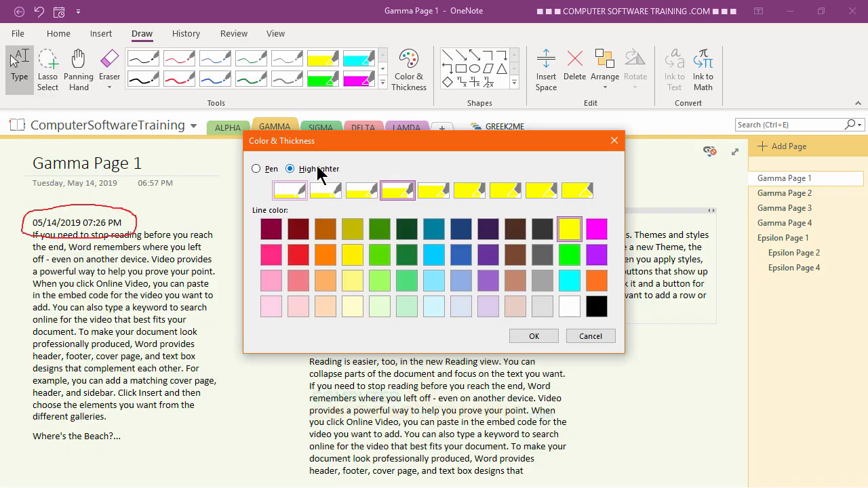
pyautogui.click(257, 170)
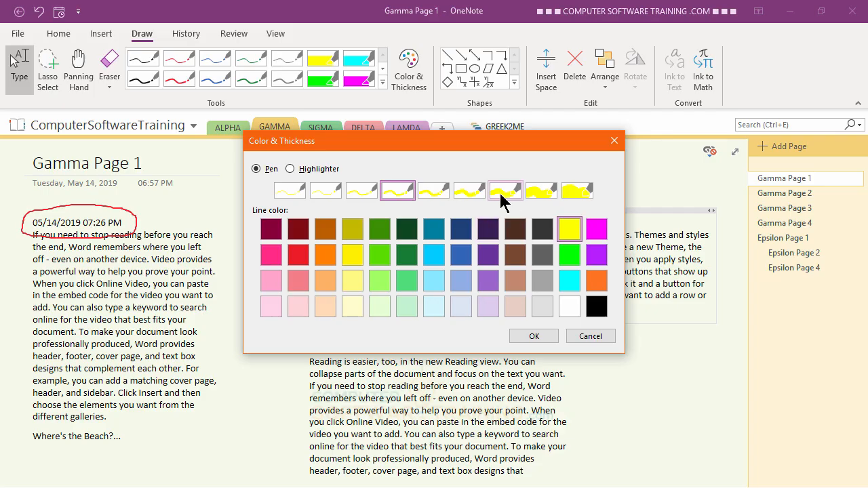
pyautogui.click(466, 196)
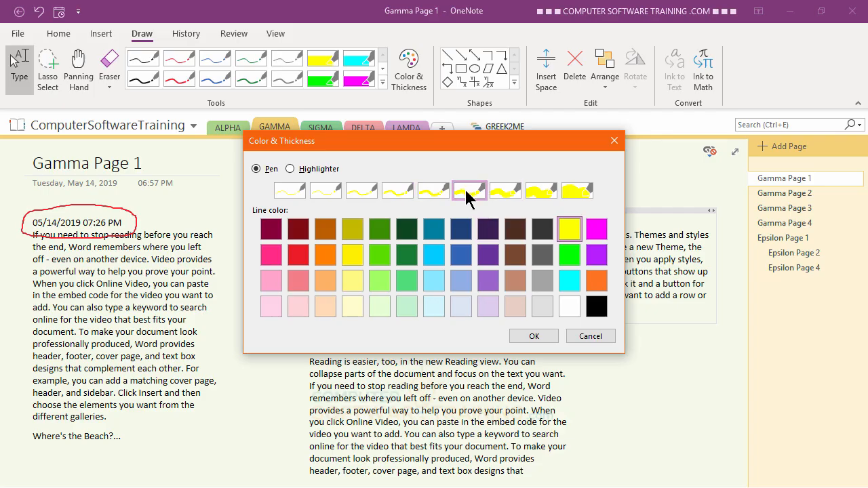
pyautogui.click(301, 251)
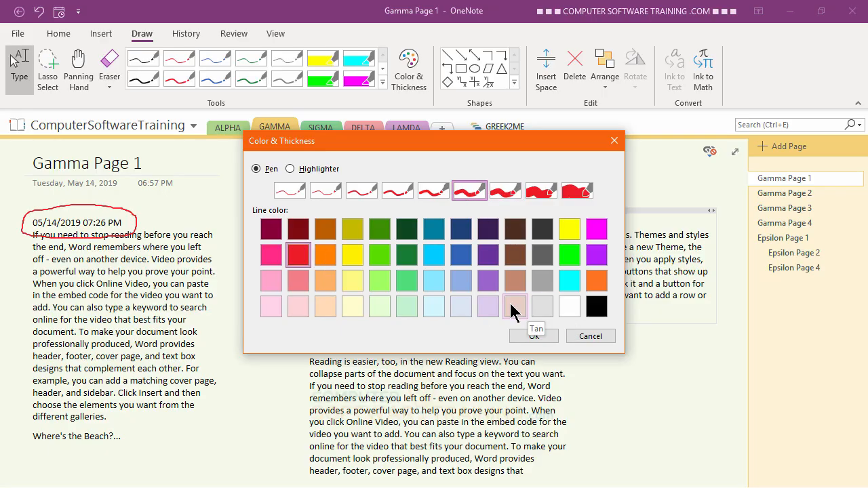
pyautogui.click(376, 254)
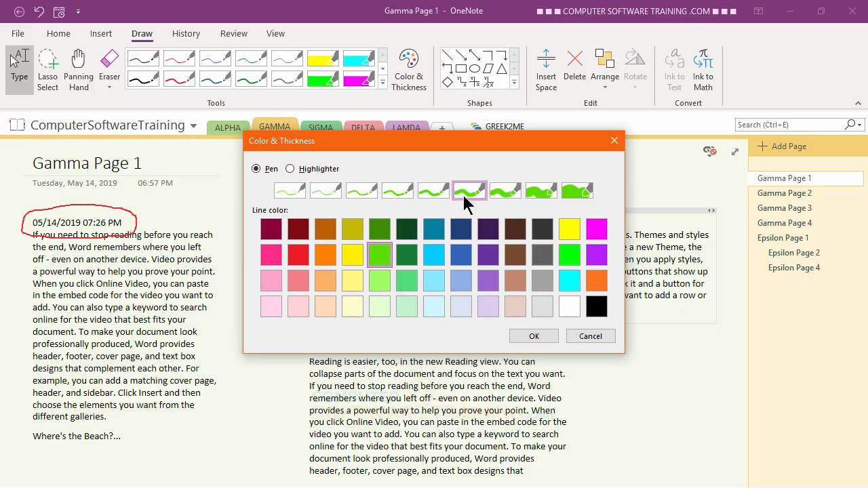
pyautogui.click(534, 337)
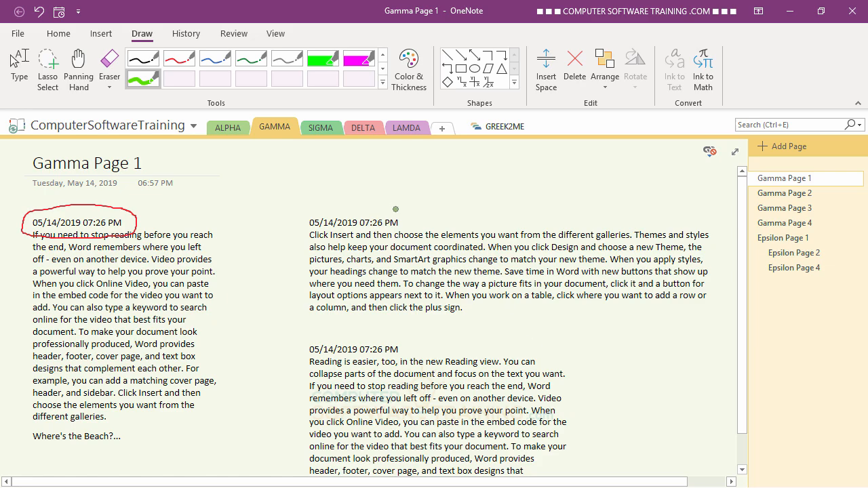
pyautogui.moveTo(395, 209)
pyautogui.mouseDown()
pyautogui.moveTo(315, 208)
pyautogui.moveTo(295, 229)
pyautogui.moveTo(390, 230)
pyautogui.moveTo(409, 209)
pyautogui.moveTo(382, 207)
pyautogui.mouseUp()
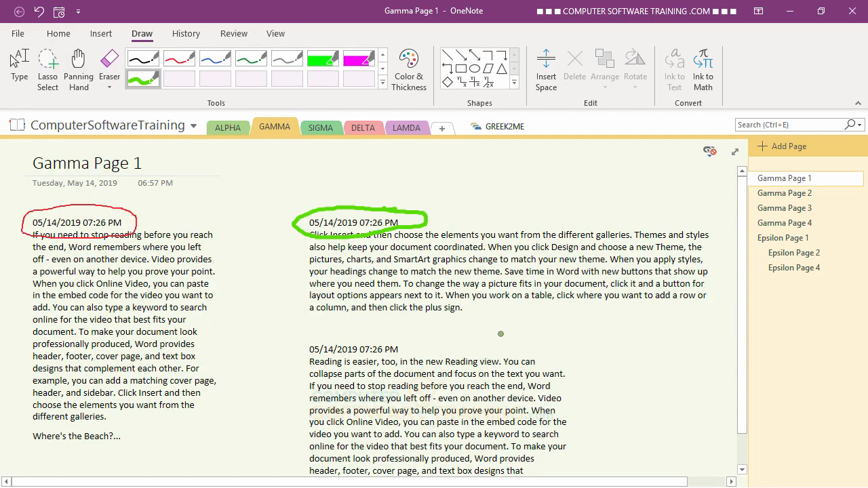
# Step: Create a custom orange highlighter with the third line thickness
pyautogui.click(416, 83)
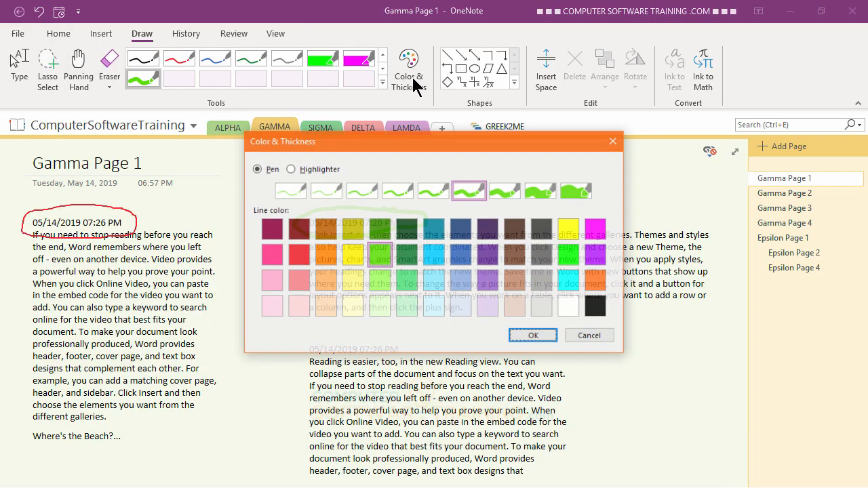
pyautogui.click(290, 168)
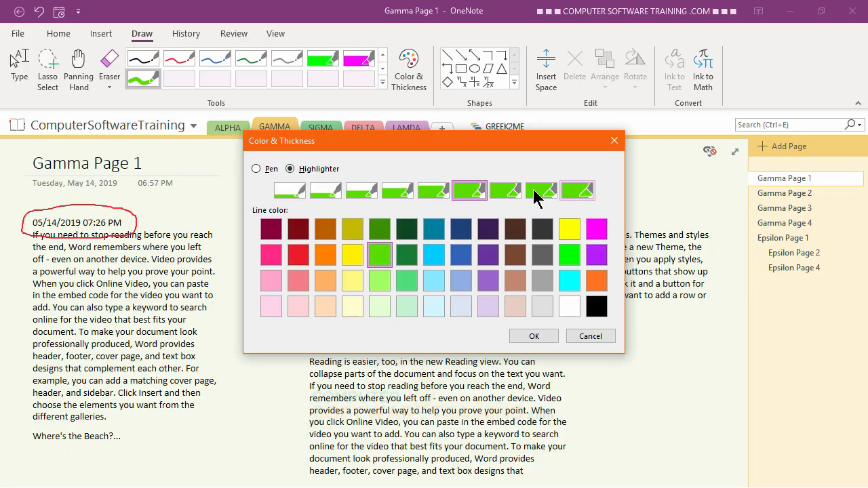
pyautogui.click(360, 191)
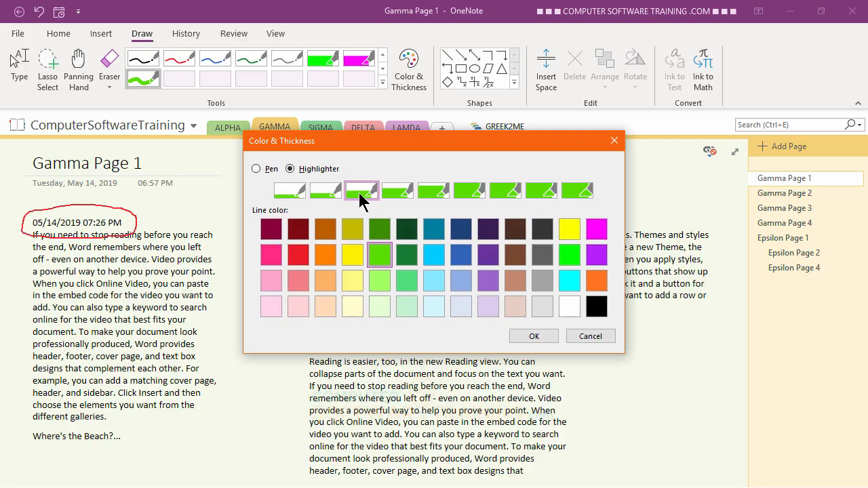
pyautogui.click(326, 256)
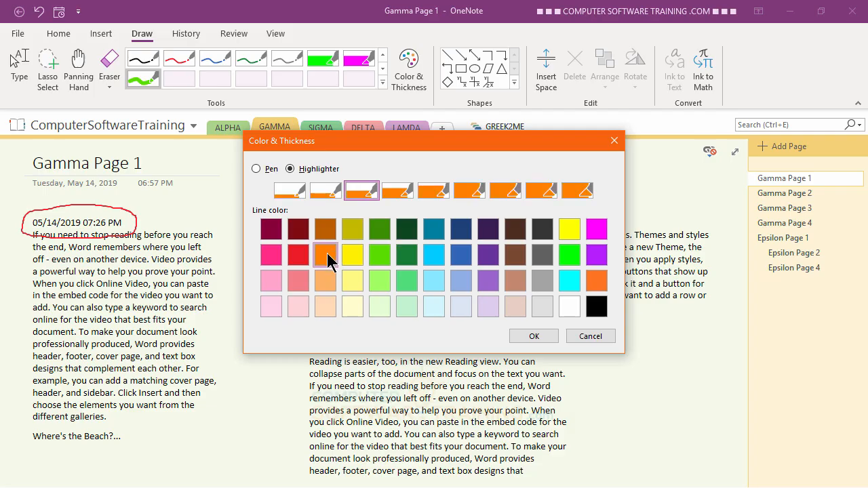
pyautogui.click(533, 336)
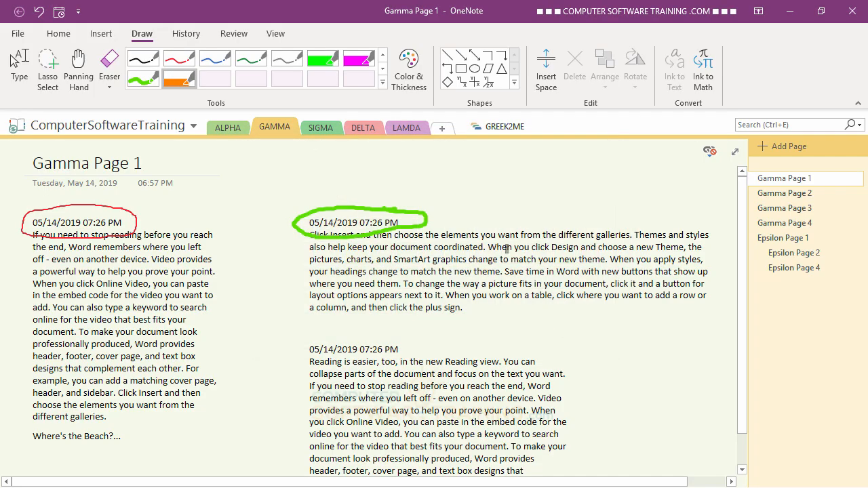
# Step: Highlight "you want from the different galleries" in orange and draw an orange smiley face in the blank area beside the page title
pyautogui.moveTo(487, 235); pyautogui.dragTo(638, 232)
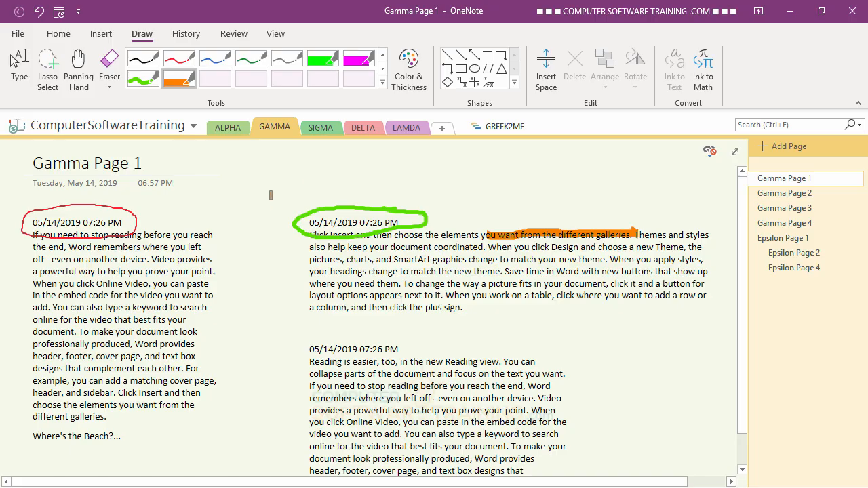
pyautogui.moveTo(284, 163)
pyautogui.mouseDown()
pyautogui.moveTo(309, 208)
pyautogui.moveTo(298, 170)
pyautogui.moveTo(286, 165)
pyautogui.moveTo(287, 200)
pyautogui.moveTo(295, 191)
pyautogui.mouseUp()
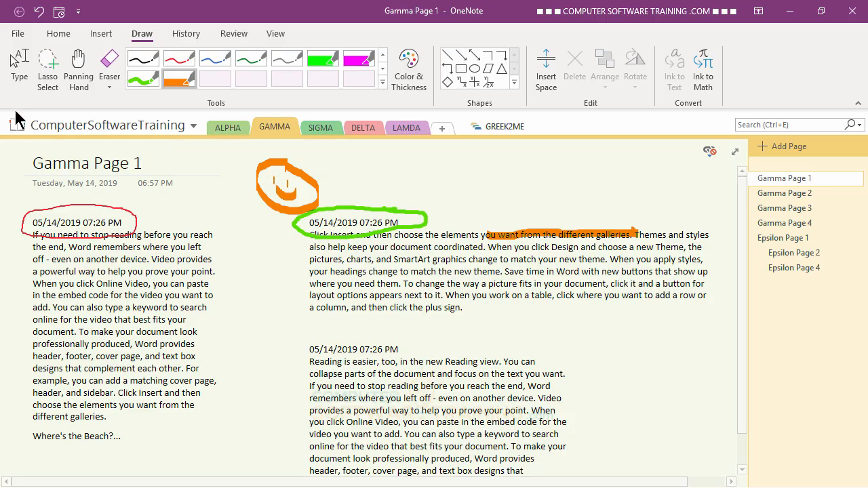
pyautogui.click(17, 64)
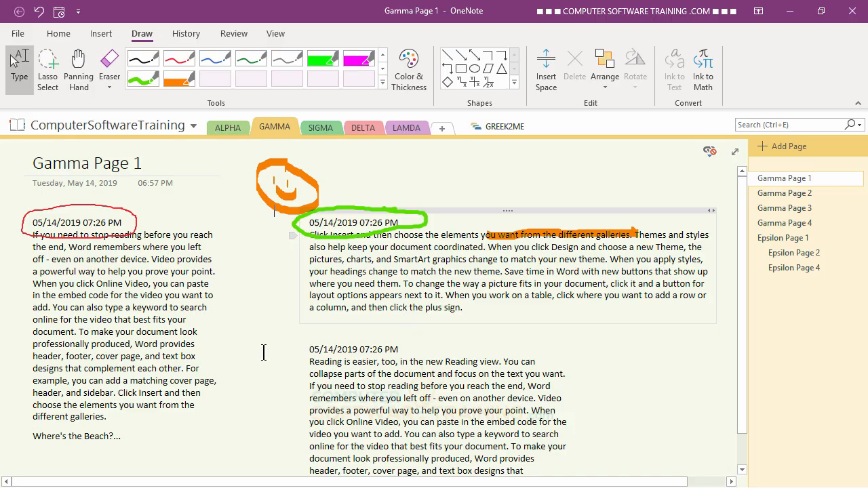
# Step: Pan Gamma Page 1 with the Panning Hand, and look over the notes in typing mode
pyautogui.click(78, 69)
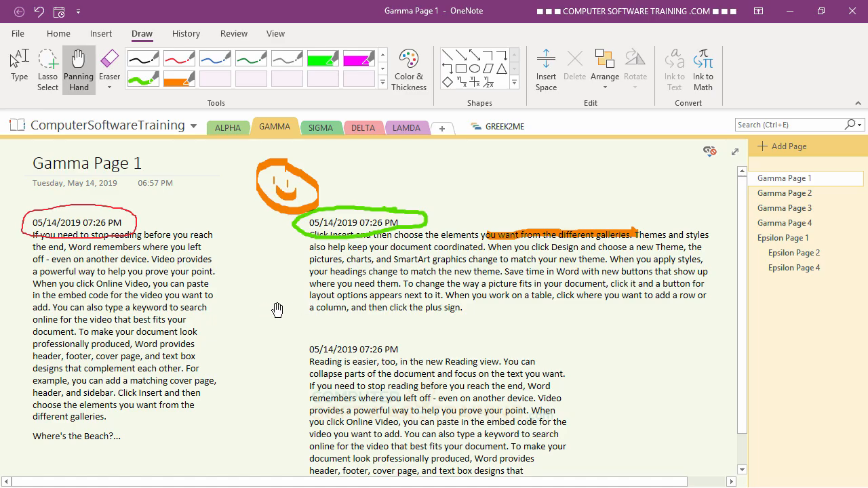
pyautogui.moveTo(278, 310)
pyautogui.mouseDown()
pyautogui.moveTo(274, 293)
pyautogui.moveTo(234, 248)
pyautogui.moveTo(234, 218)
pyautogui.moveTo(284, 303)
pyautogui.moveTo(216, 170)
pyautogui.moveTo(221, 156)
pyautogui.moveTo(311, 316)
pyautogui.moveTo(396, 329)
pyautogui.moveTo(242, 270)
pyautogui.moveTo(190, 268)
pyautogui.moveTo(357, 281)
pyautogui.moveTo(364, 300)
pyautogui.moveTo(174, 312)
pyautogui.moveTo(228, 247)
pyautogui.moveTo(204, 101)
pyautogui.moveTo(211, 204)
pyautogui.moveTo(203, 299)
pyautogui.moveTo(124, 245)
pyautogui.moveTo(230, 300)
pyautogui.mouseUp()
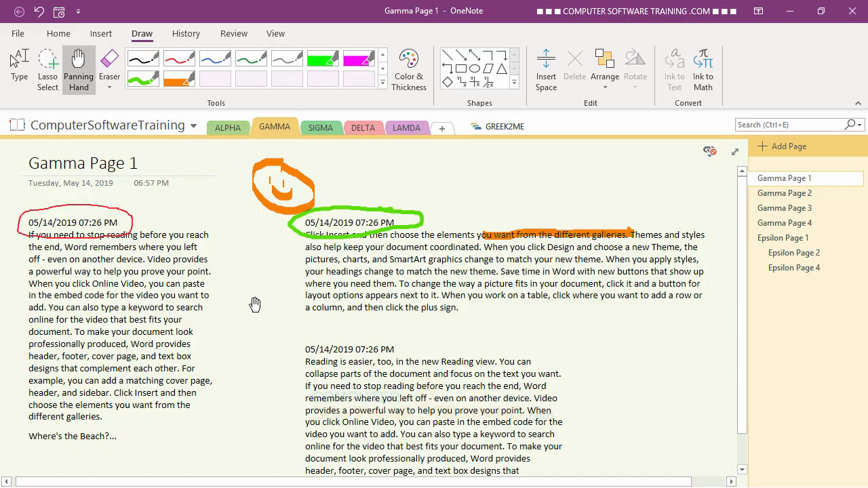
pyautogui.click(19, 67)
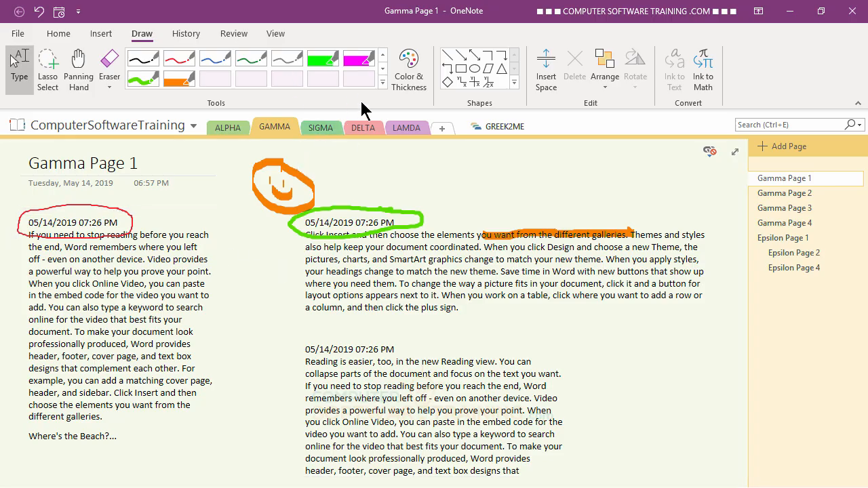
pyautogui.scroll(-1, 392, 339)
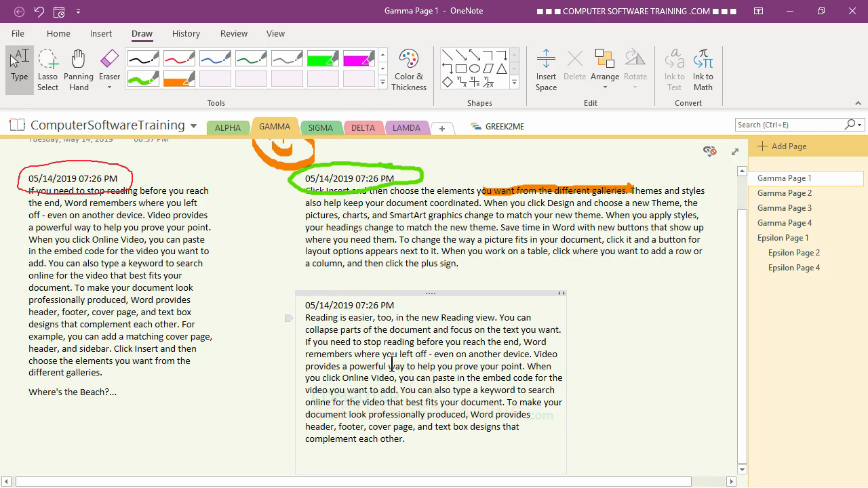
pyautogui.scroll(1, 391, 359)
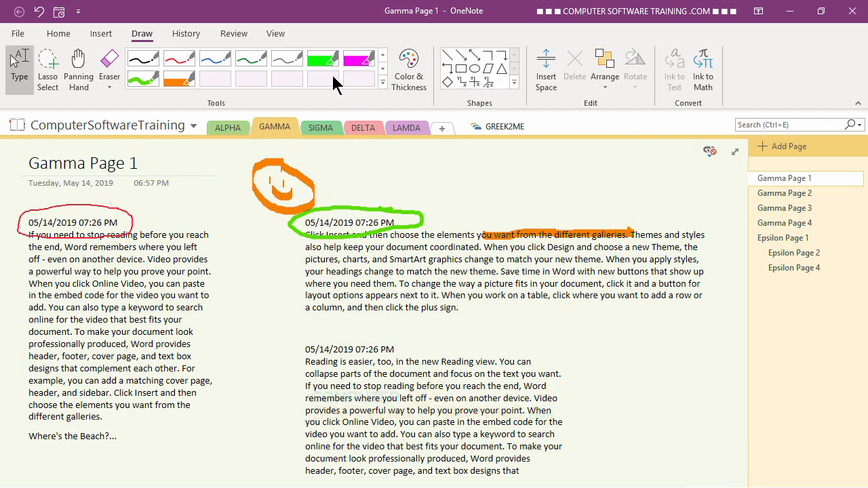
# Step: Create a custom dark gray pen with the seventh line thickness
pyautogui.click(409, 71)
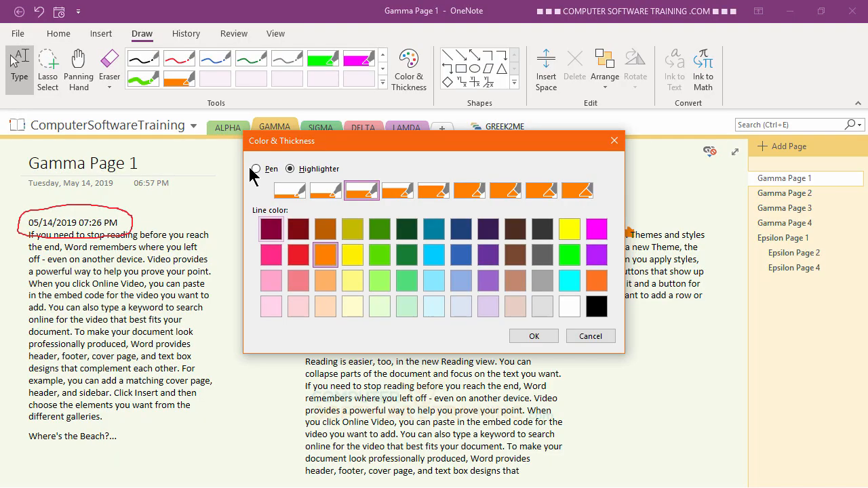
pyautogui.click(257, 169)
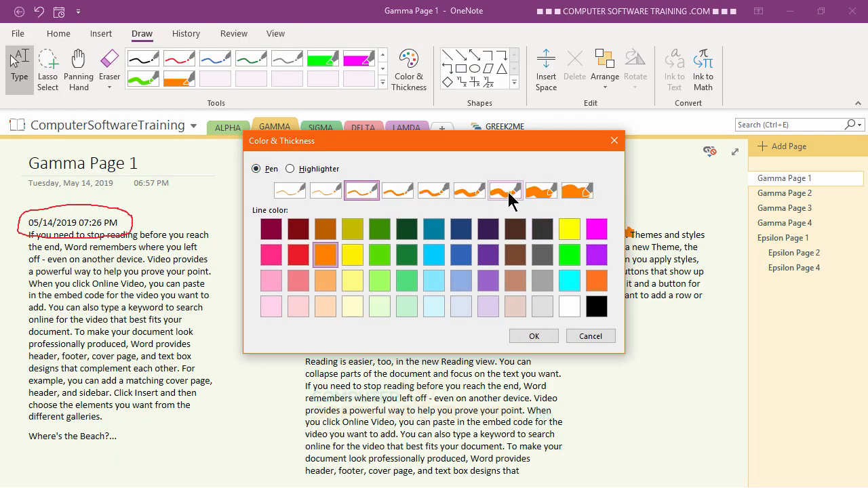
pyautogui.click(509, 194)
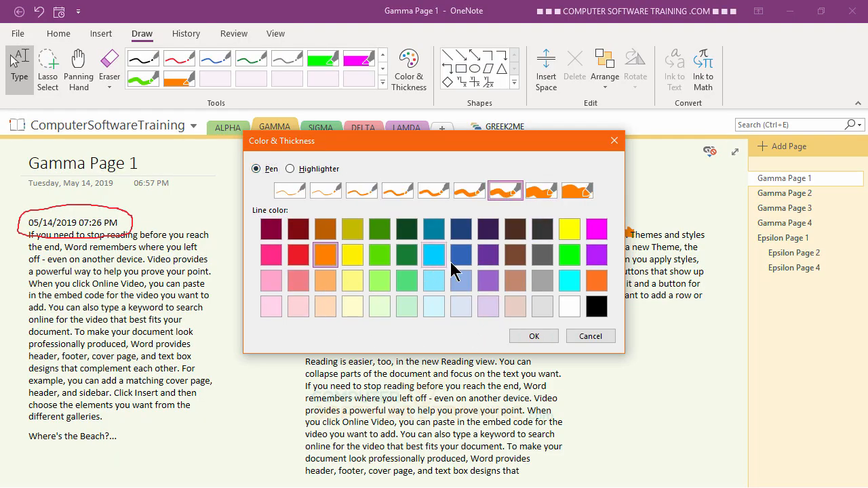
pyautogui.click(543, 229)
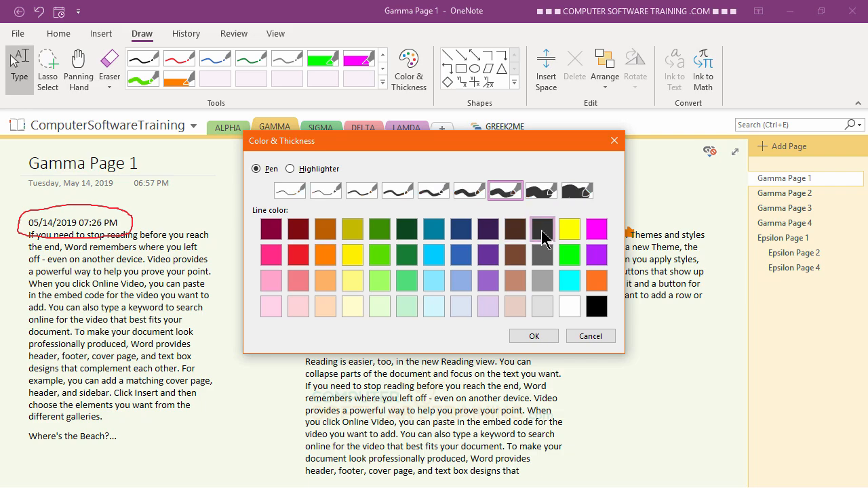
pyautogui.click(539, 336)
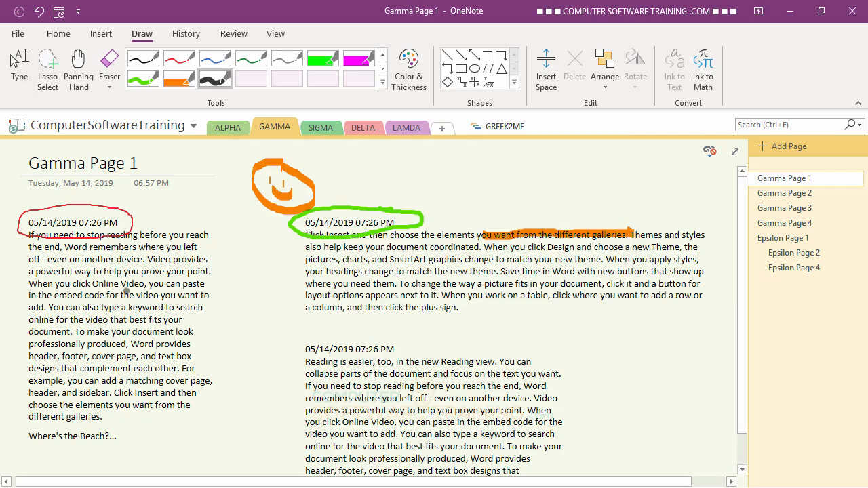
# Step: Scribble a dark gray zigzag over the text of the leftmost note and look over the available shapes
pyautogui.moveTo(34, 262)
pyautogui.mouseDown()
pyautogui.moveTo(161, 273)
pyautogui.moveTo(175, 314)
pyautogui.moveTo(103, 408)
pyautogui.mouseUp()
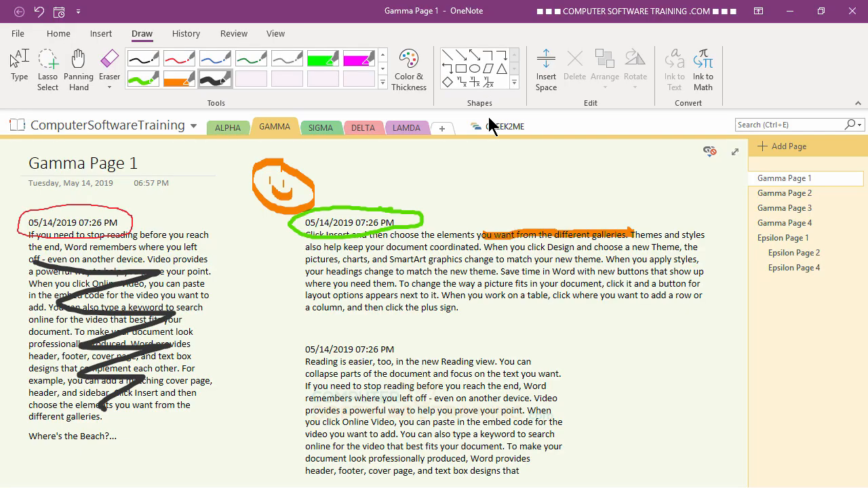
pyautogui.click(514, 82)
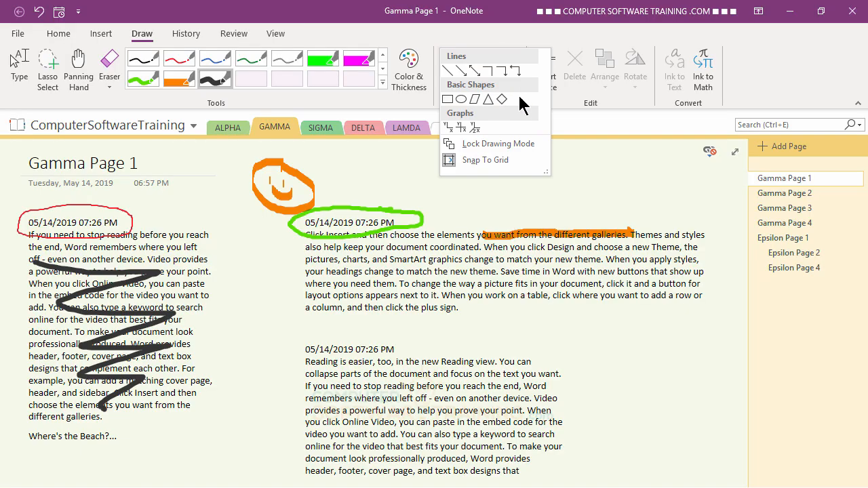
pyautogui.click(511, 41)
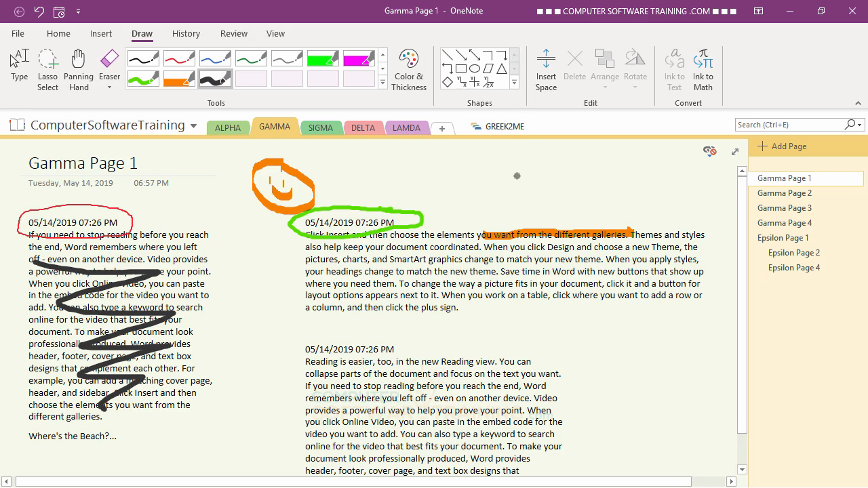
# Step: Draw a straight horizontal dark gray line in the gap between the two right-hand notes, and delete it
pyautogui.click(447, 57)
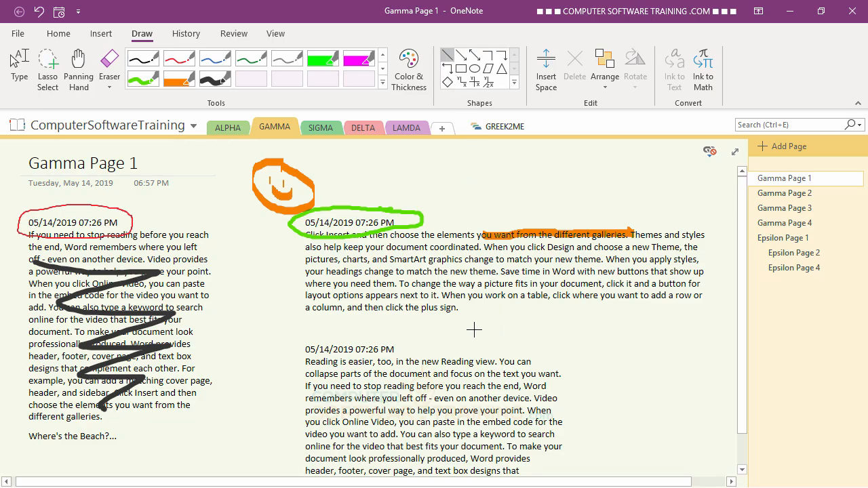
pyautogui.moveTo(468, 330); pyautogui.dragTo(627, 330)
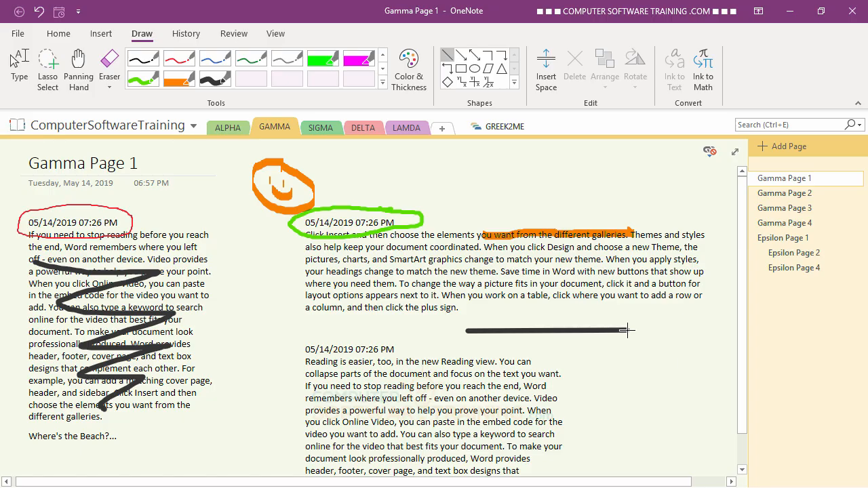
pyautogui.moveTo(628, 330); pyautogui.dragTo(628, 330)
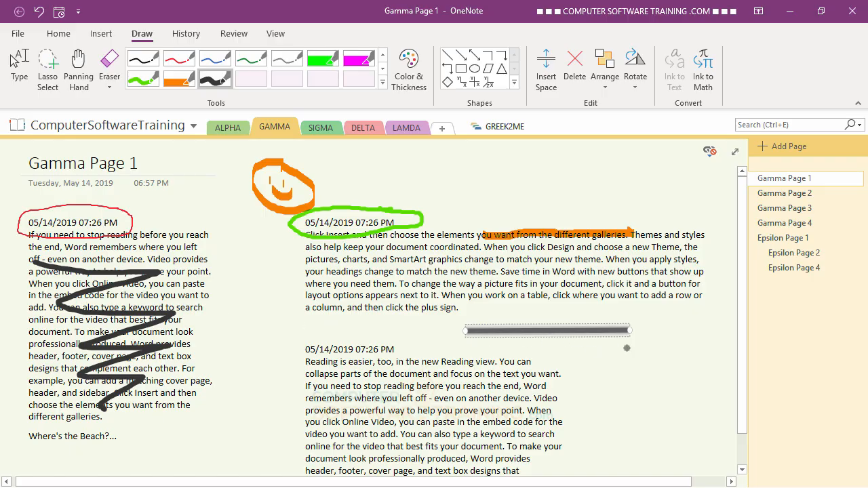
pyautogui.press('Delete')
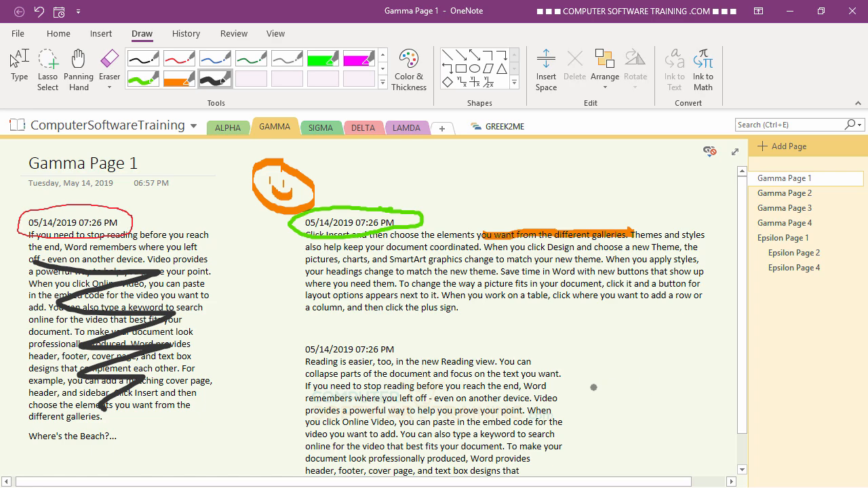
# Step: Create a custom red pen with the fourth line thickness
pyautogui.click(411, 71)
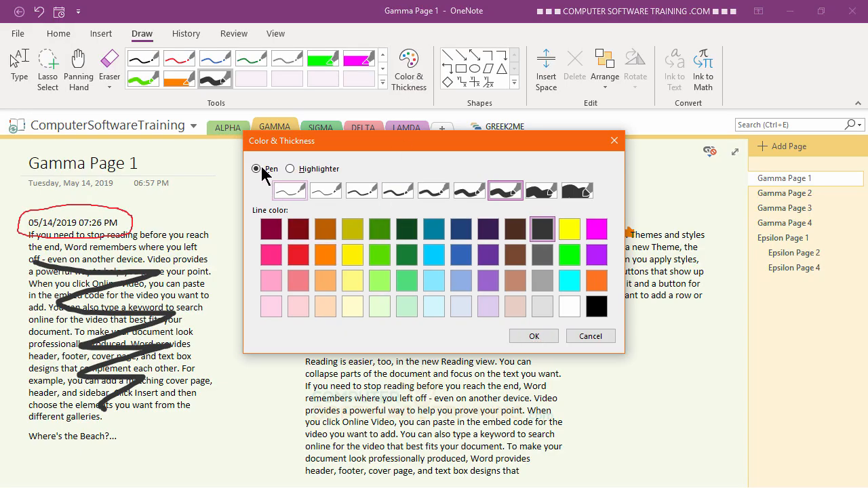
pyautogui.click(256, 168)
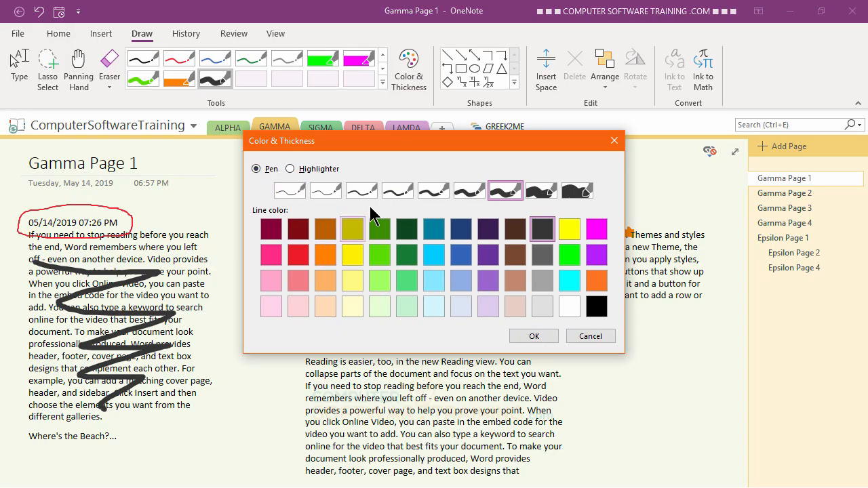
pyautogui.click(397, 194)
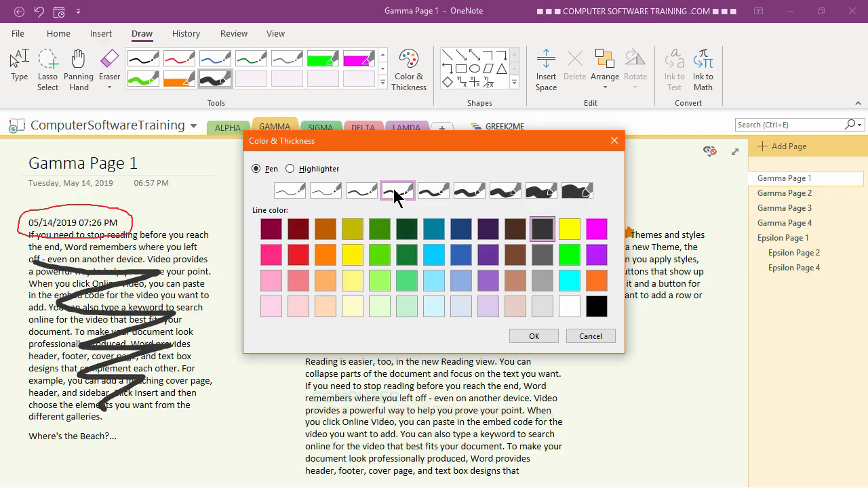
pyautogui.click(299, 256)
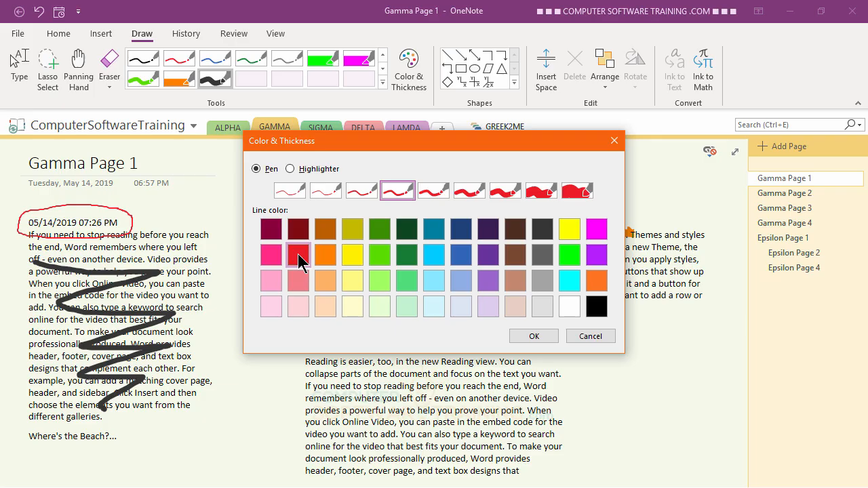
pyautogui.click(534, 341)
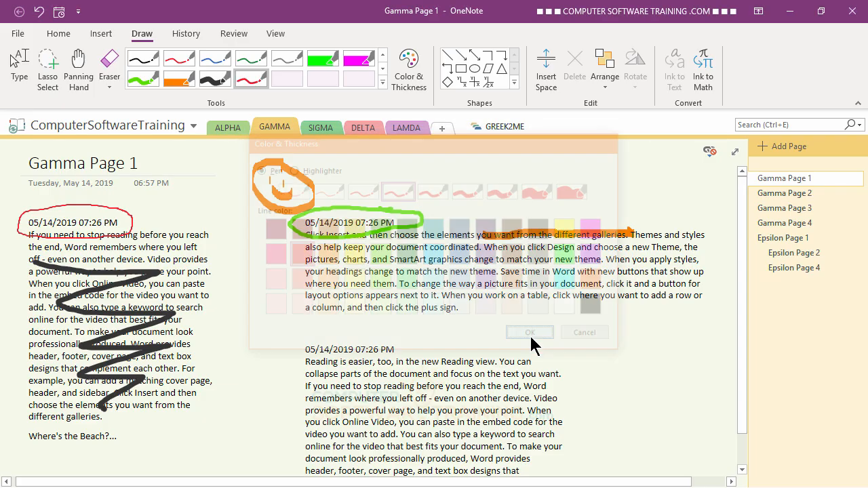
# Step: Draw a red arrow diagonally across the upper right-hand note down to the note below it, and delete the arrow
pyautogui.click(461, 55)
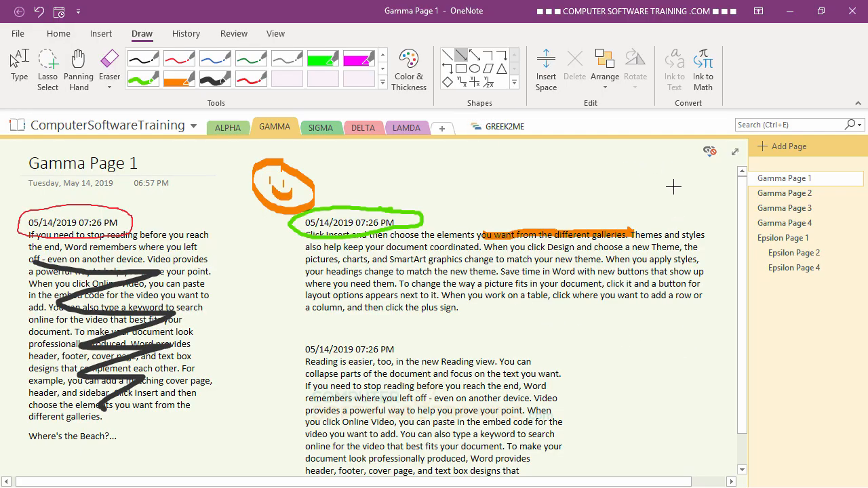
pyautogui.moveTo(696, 183)
pyautogui.mouseDown()
pyautogui.moveTo(611, 290)
pyautogui.moveTo(536, 346)
pyautogui.moveTo(690, 188)
pyautogui.moveTo(669, 231)
pyautogui.moveTo(582, 314)
pyautogui.moveTo(545, 337)
pyautogui.mouseUp()
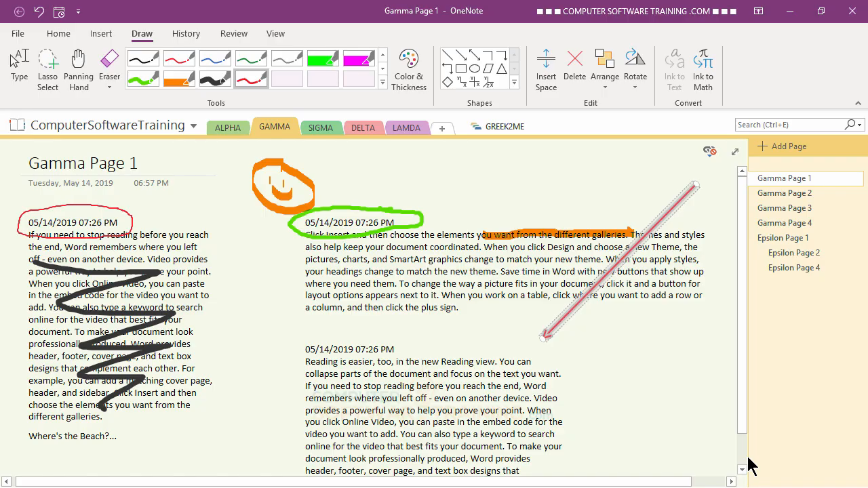
pyautogui.press('Escape')
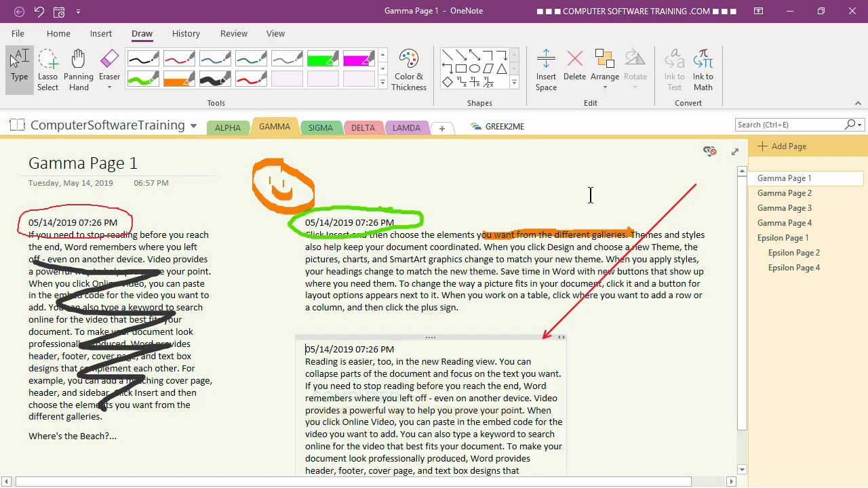
pyautogui.click(677, 202)
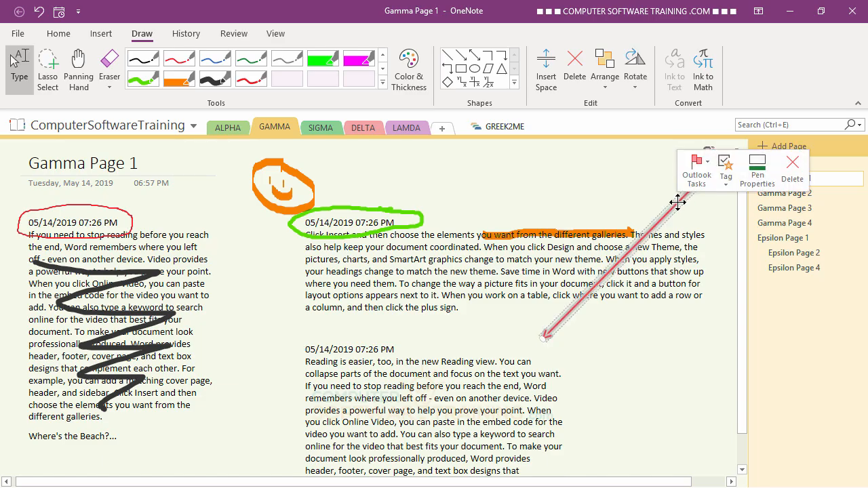
pyautogui.press('Delete')
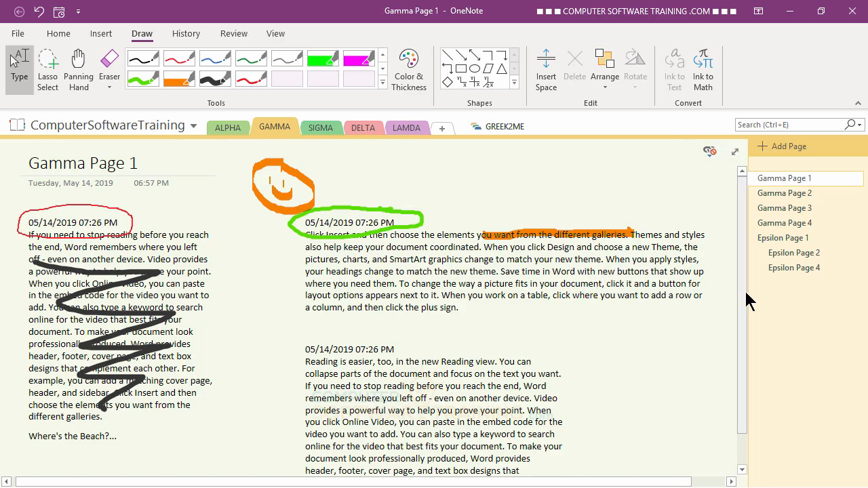
# Step: Create a custom orange pen with the sixth line thickness
pyautogui.click(409, 67)
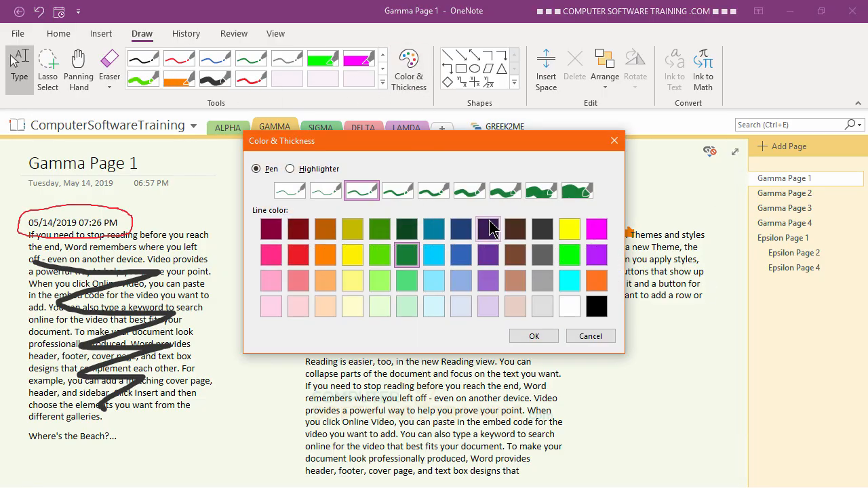
pyautogui.click(469, 191)
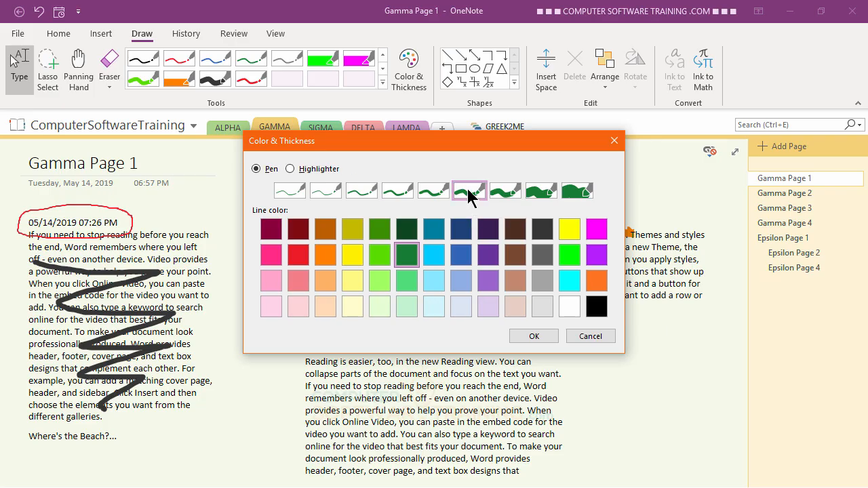
pyautogui.click(324, 256)
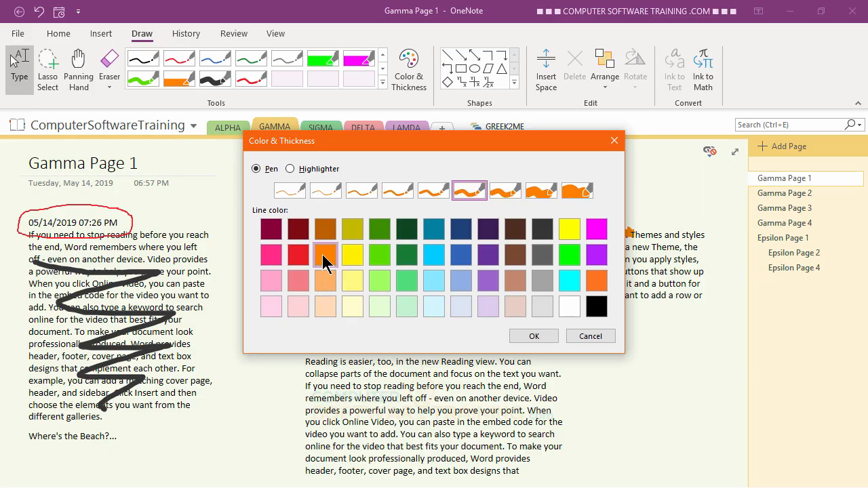
pyautogui.click(529, 340)
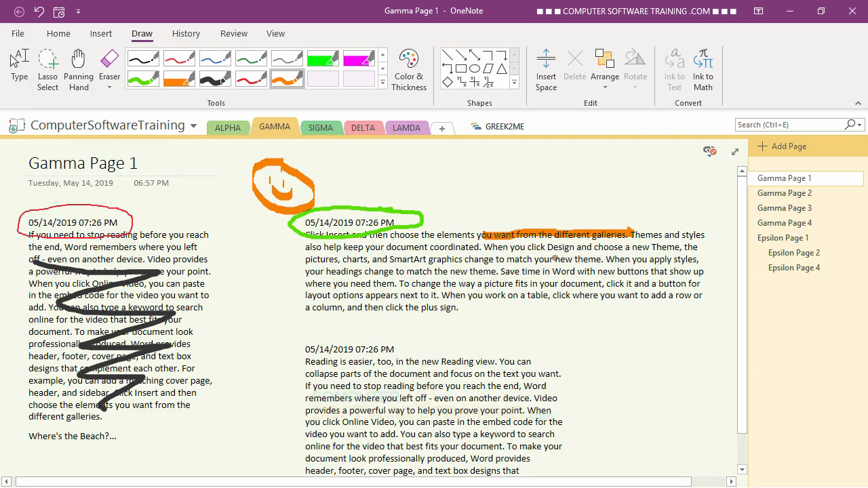
# Step: Draw an orange arrow, reshaped and moved beside the lower note to point up toward it, and sketch a freehand arrow just above it
pyautogui.click(465, 58)
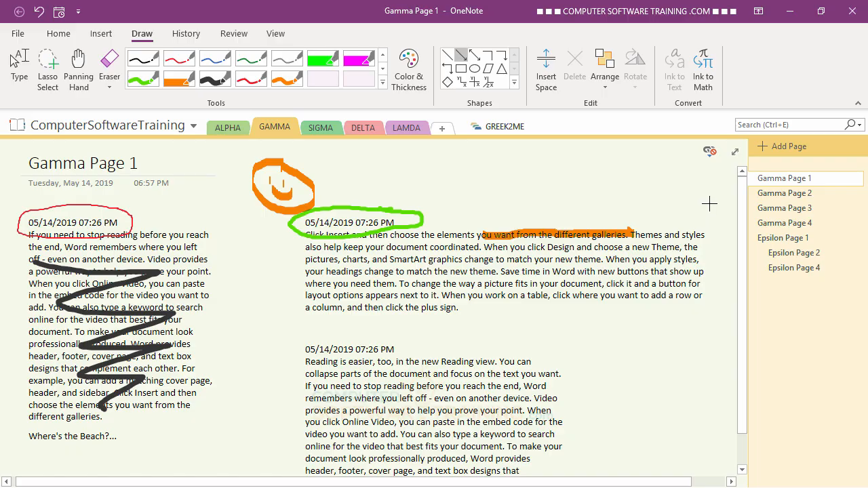
pyautogui.moveTo(709, 203)
pyautogui.mouseDown()
pyautogui.moveTo(698, 228)
pyautogui.moveTo(609, 322)
pyautogui.moveTo(567, 357)
pyautogui.moveTo(554, 345)
pyautogui.mouseUp()
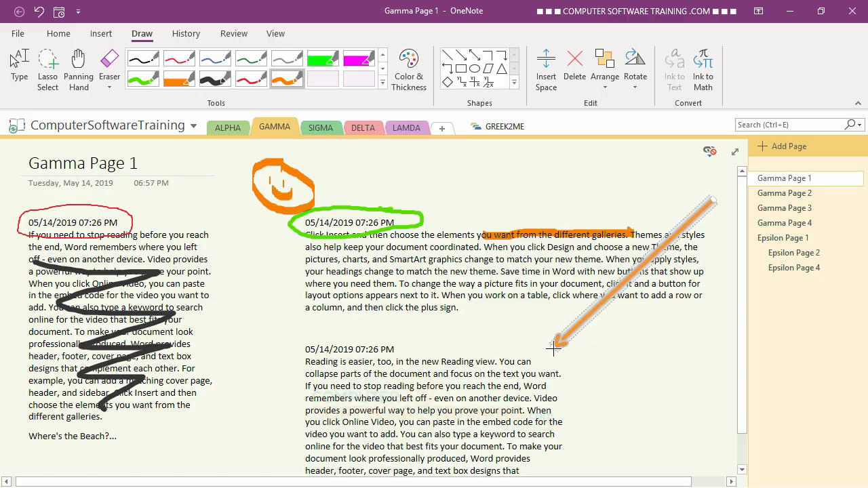
pyautogui.moveTo(551, 348); pyautogui.dragTo(549, 297)
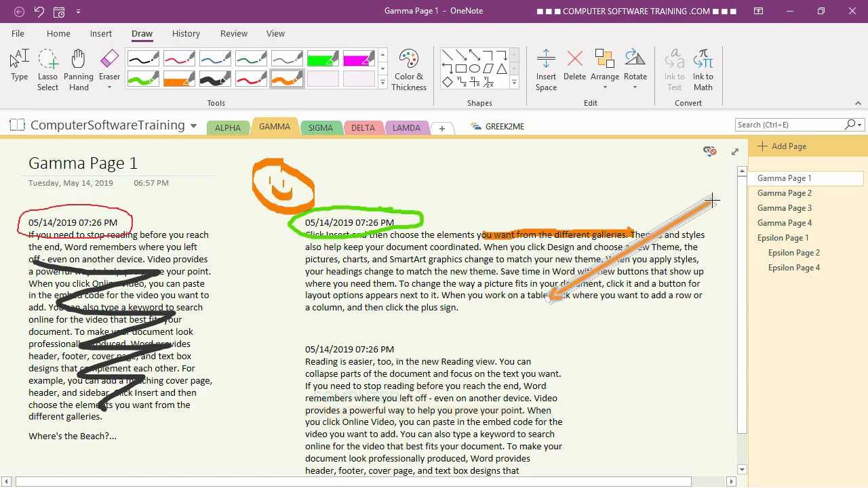
pyautogui.moveTo(712, 198); pyautogui.dragTo(663, 364)
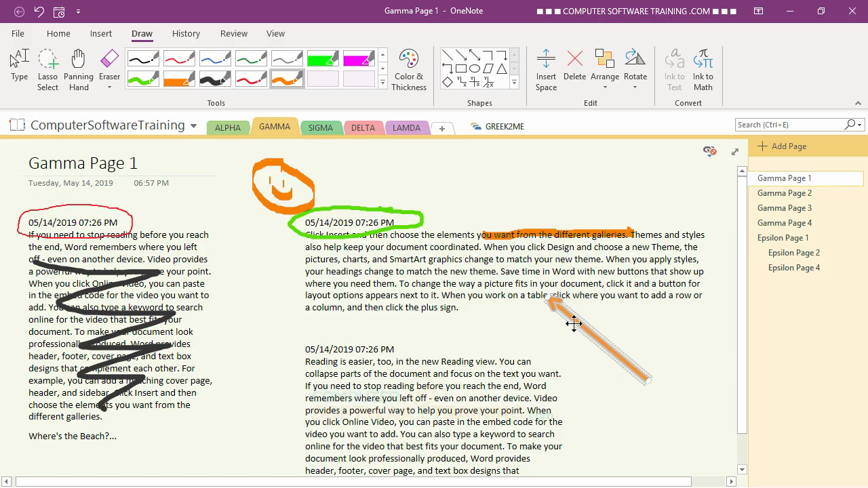
pyautogui.moveTo(582, 329); pyautogui.dragTo(614, 370)
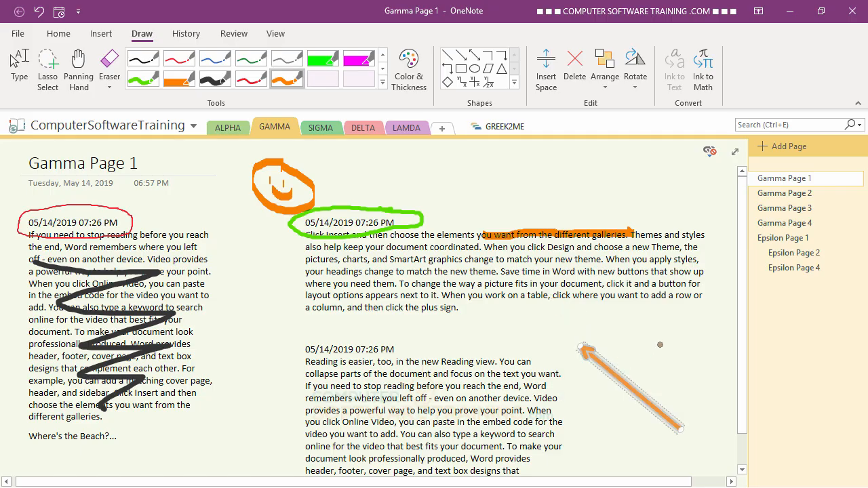
pyautogui.moveTo(694, 330)
pyautogui.mouseDown()
pyautogui.moveTo(549, 332)
pyautogui.moveTo(571, 317)
pyautogui.mouseUp()
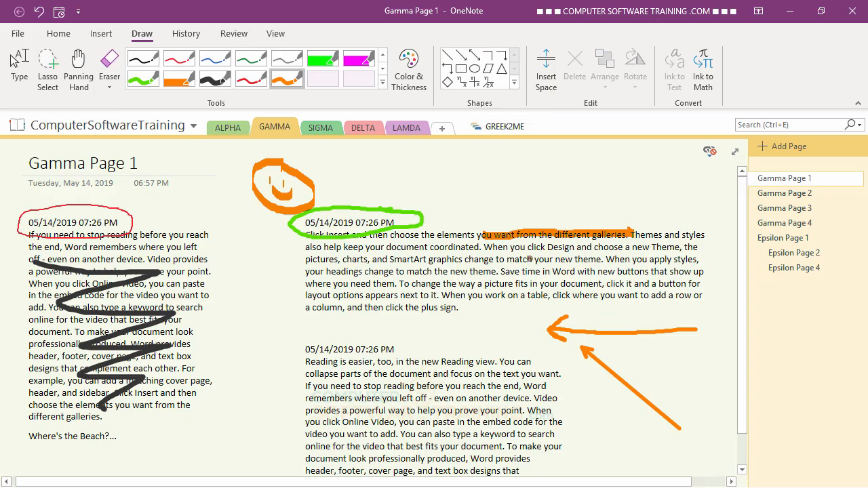
# Step: Lock drawing mode for the arrow shape and draw four orange arrows in different directions across the two right-hand notes
pyautogui.click(462, 58)
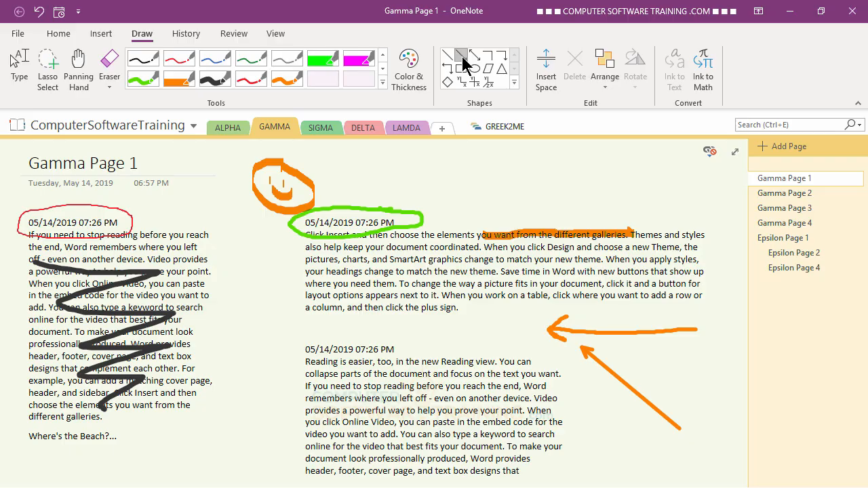
pyautogui.click(515, 82)
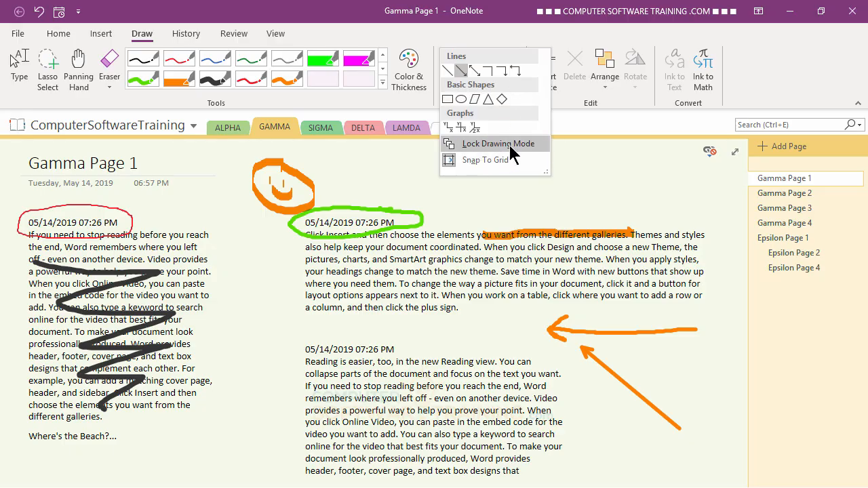
pyautogui.click(488, 150)
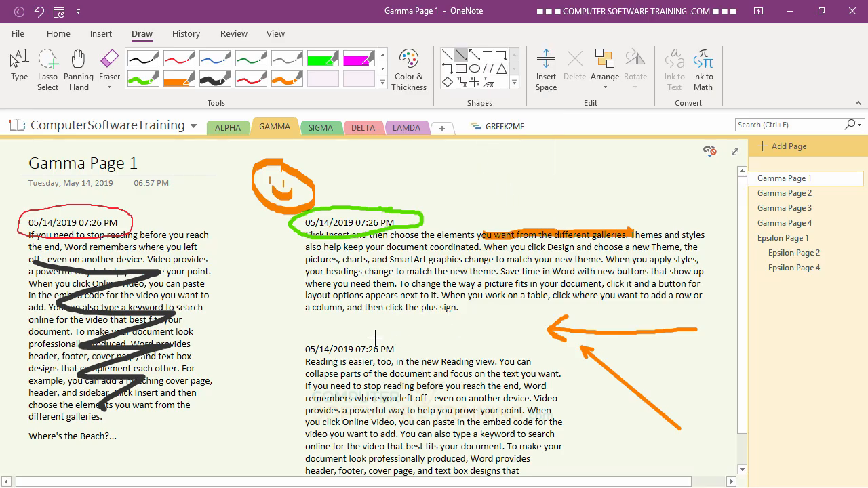
pyautogui.moveTo(261, 367); pyautogui.dragTo(360, 280)
pyautogui.moveTo(516, 392); pyautogui.dragTo(420, 299)
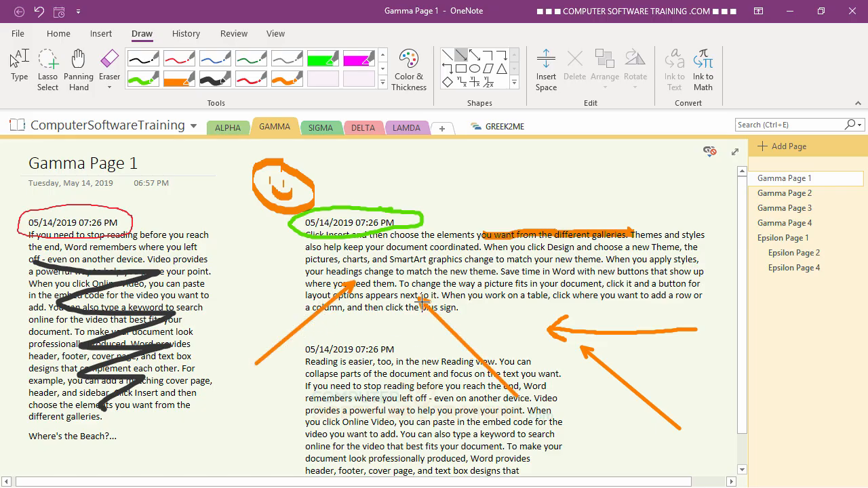
pyautogui.moveTo(581, 250); pyautogui.dragTo(475, 313)
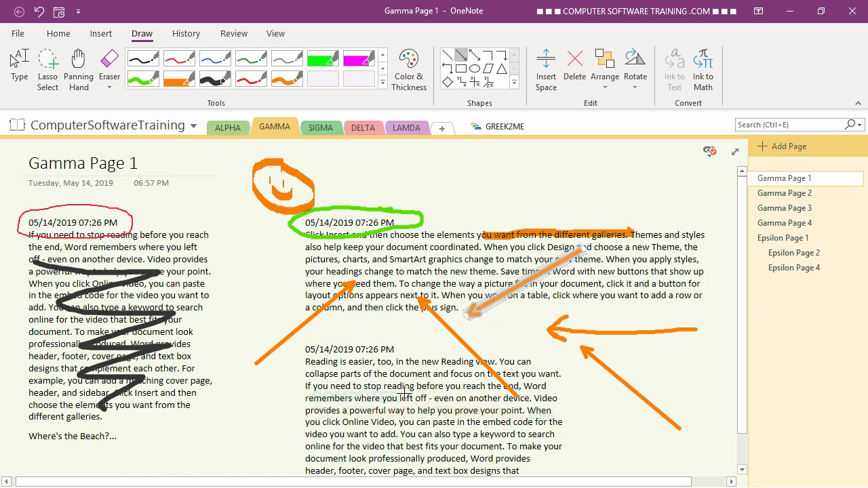
pyautogui.moveTo(358, 382); pyautogui.dragTo(422, 246)
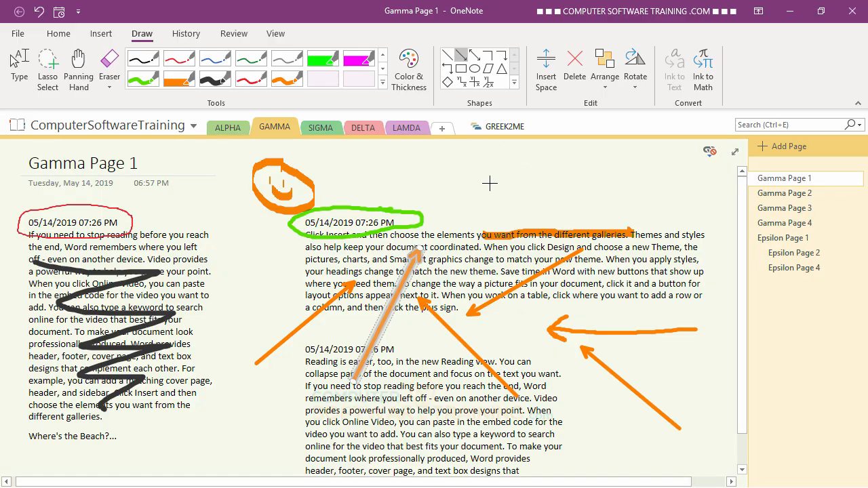
# Step: Return to typing mode and open Gamma Page 2
pyautogui.click(21, 64)
pyautogui.press('Escape')
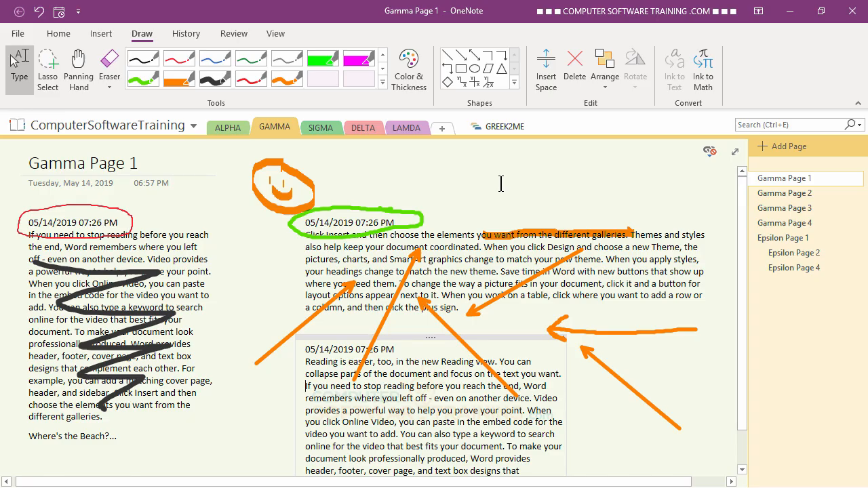
pyautogui.click(780, 196)
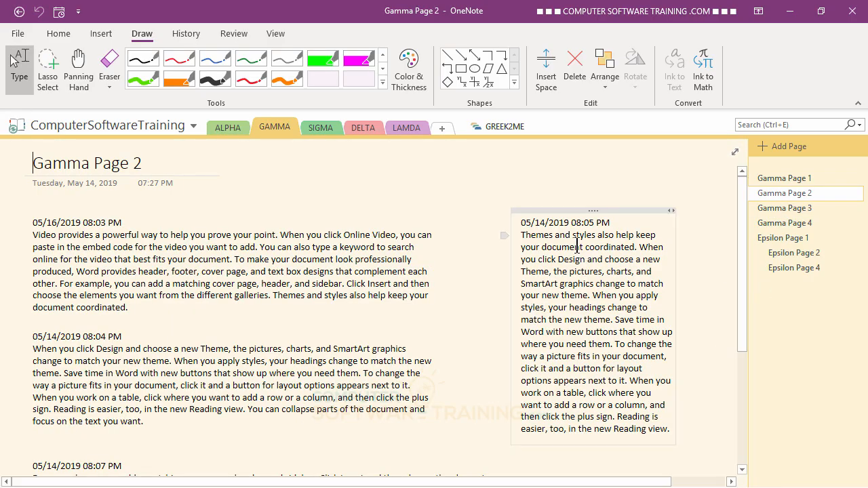
# Step: Delete the 05/14/2019 08:05 PM note on Gamma Page 2
pyautogui.click(561, 211)
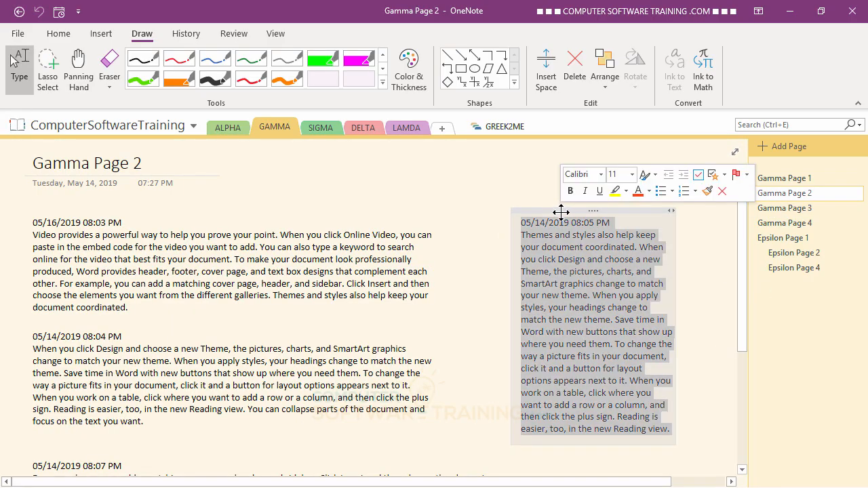
pyautogui.press('Delete')
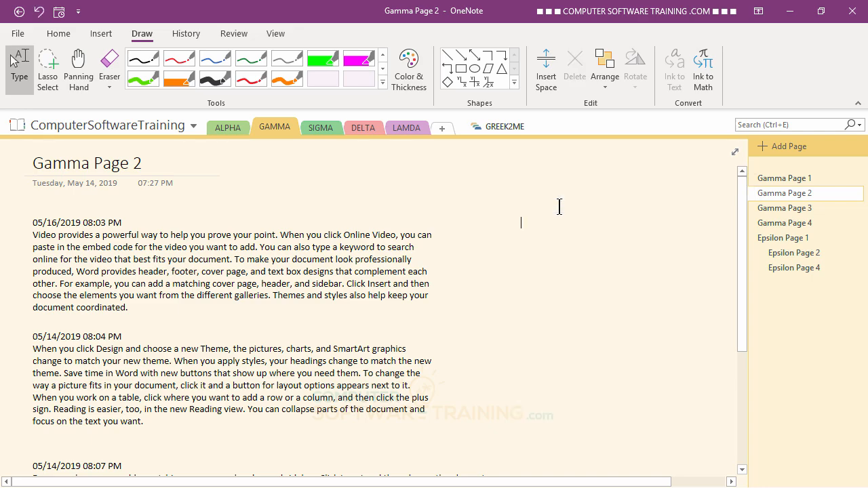
pyautogui.click(522, 224)
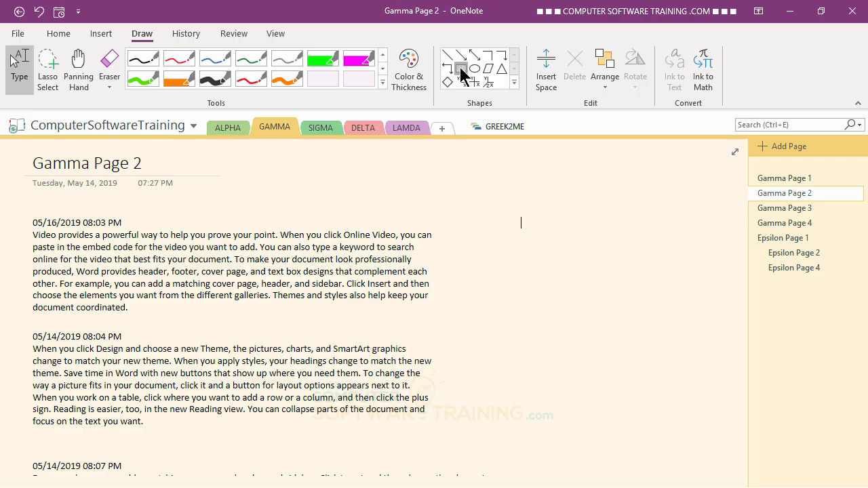
# Step: Draw two orange rectangles of similar size, one below the other, beside the 05/16/2019 08:03 PM note, and return to typing mode
pyautogui.click(460, 68)
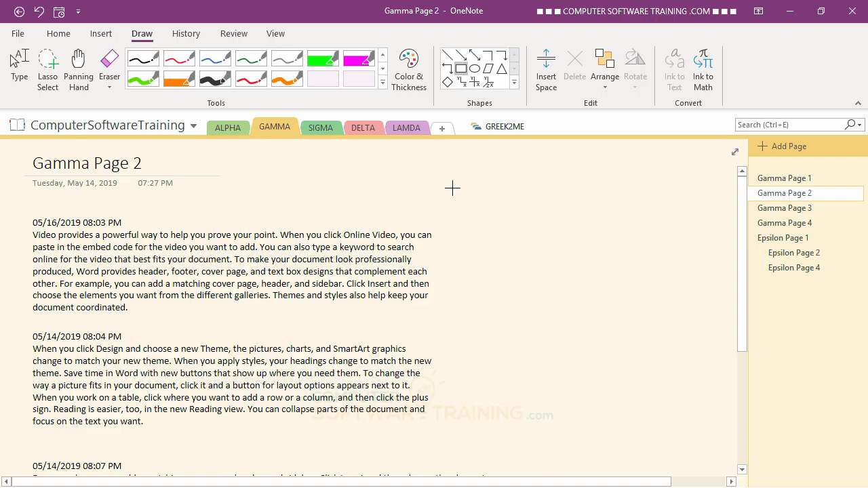
pyautogui.moveTo(455, 184)
pyautogui.mouseDown()
pyautogui.moveTo(496, 217)
pyautogui.moveTo(548, 204)
pyautogui.moveTo(545, 196)
pyautogui.moveTo(523, 202)
pyautogui.moveTo(541, 223)
pyautogui.moveTo(521, 199)
pyautogui.moveTo(563, 196)
pyautogui.moveTo(544, 196)
pyautogui.moveTo(513, 242)
pyautogui.moveTo(505, 209)
pyautogui.moveTo(554, 231)
pyautogui.moveTo(539, 227)
pyautogui.mouseUp()
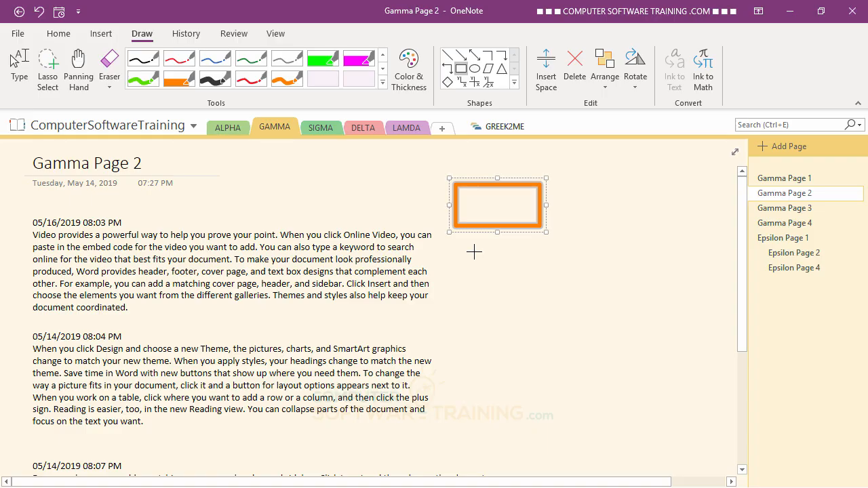
pyautogui.moveTo(453, 249); pyautogui.dragTo(541, 288)
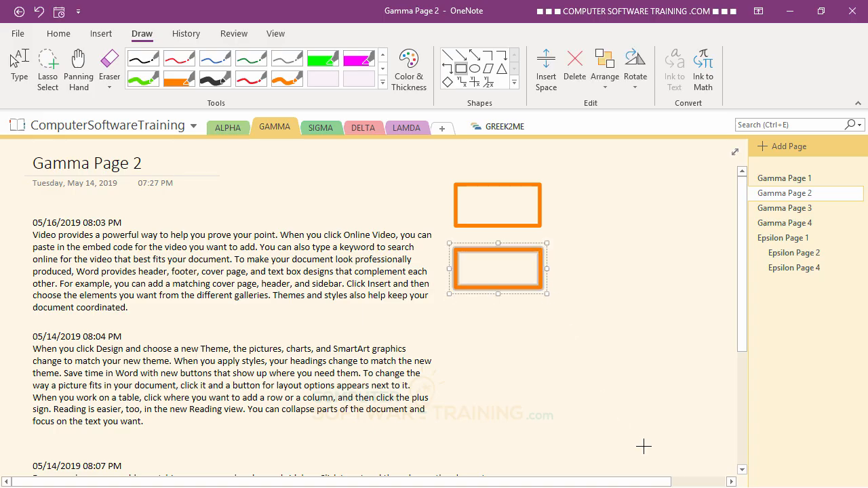
pyautogui.click(19, 65)
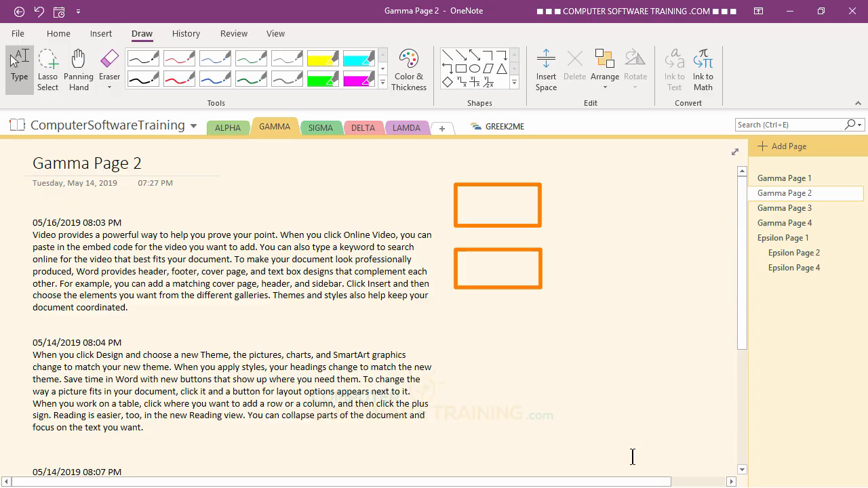
# Step: Add a new note reading "Phase One" in the blank area beside the upper rectangle and narrow its container
pyautogui.click(496, 207)
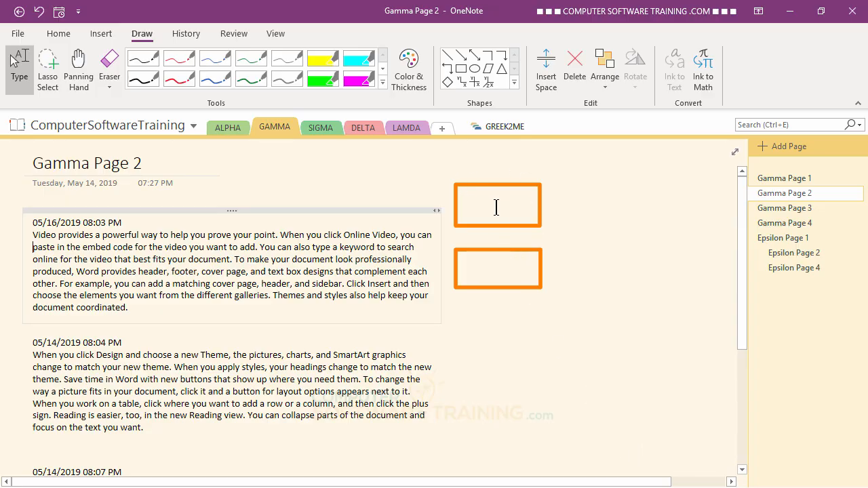
pyautogui.click(603, 197)
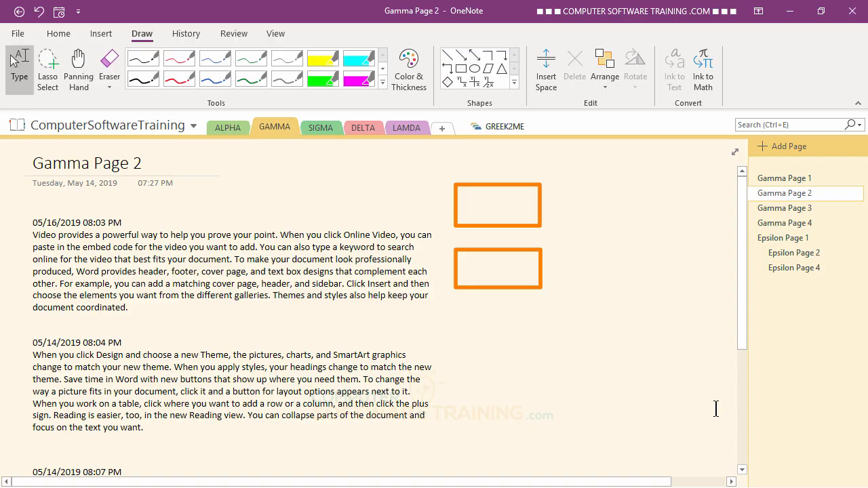
pyautogui.write('Ph')
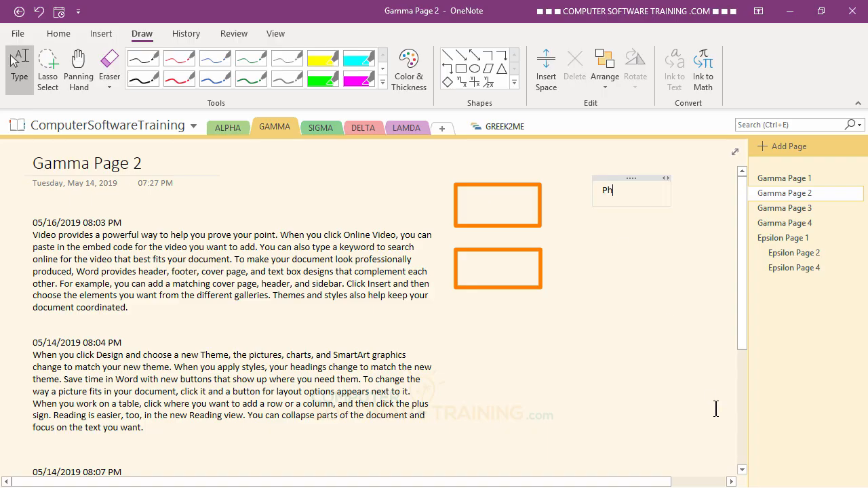
pyautogui.write('ase One')
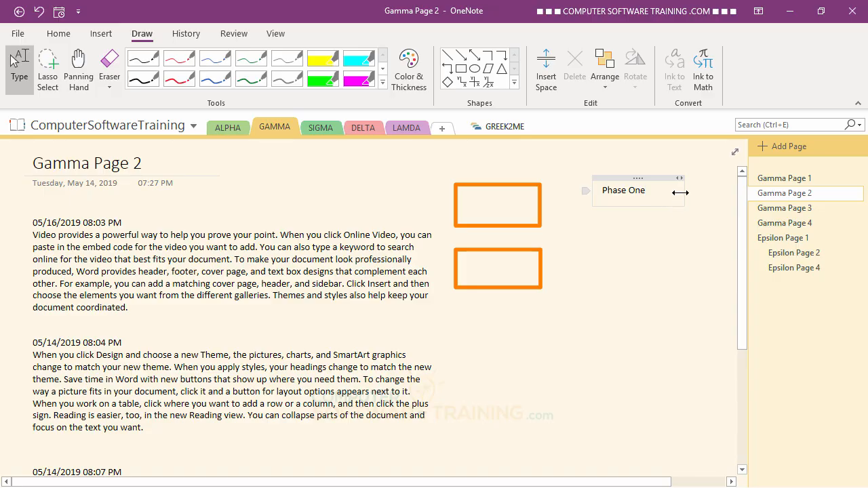
pyautogui.moveTo(682, 193); pyautogui.dragTo(664, 193)
# Step: Center the "Phase One" text within its note container
pyautogui.click(650, 181)
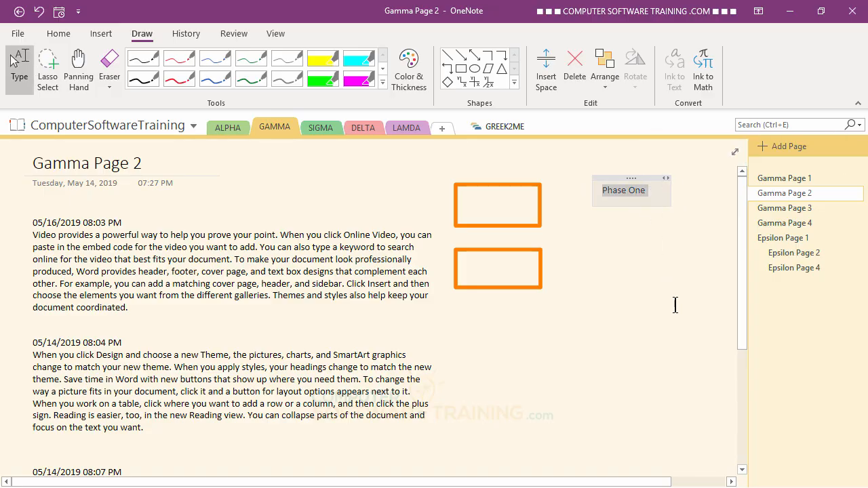
pyautogui.click(57, 33)
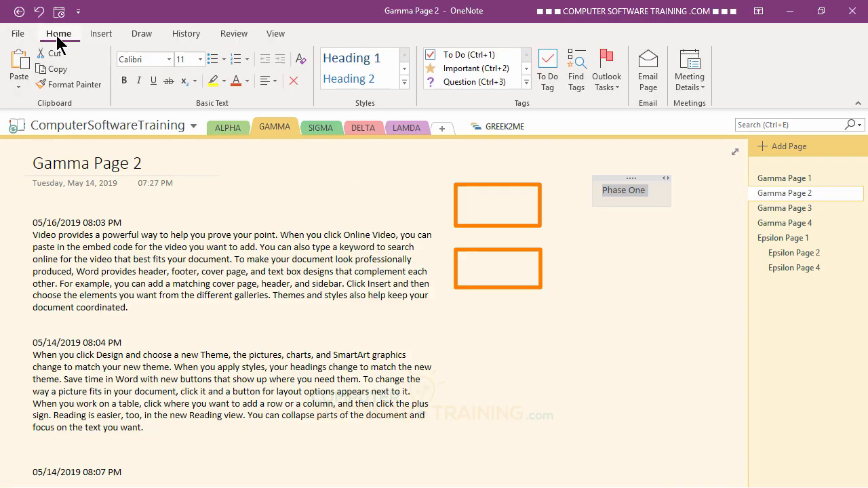
pyautogui.click(275, 80)
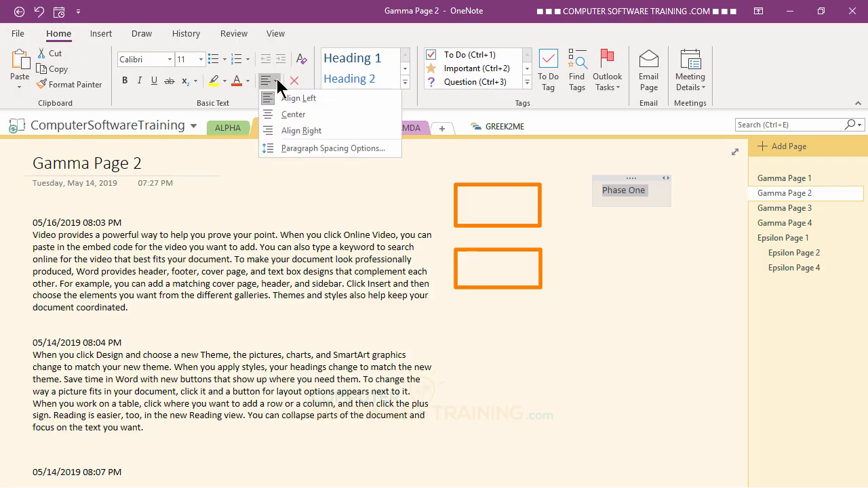
pyautogui.click(288, 113)
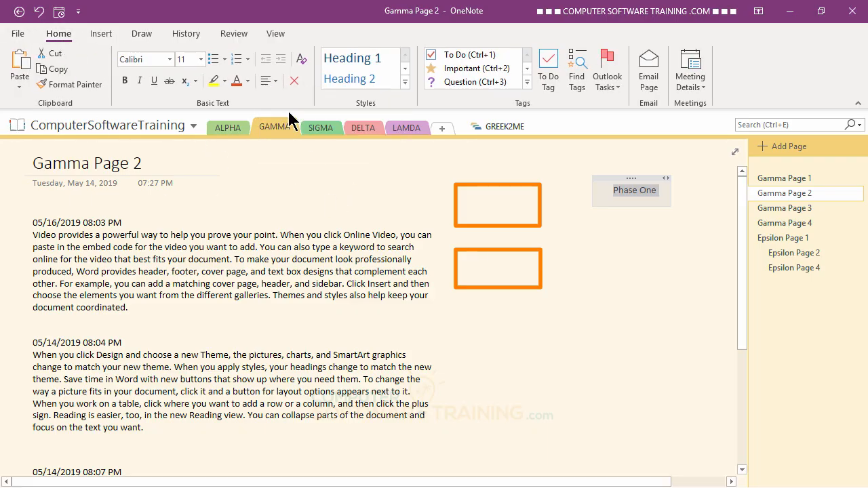
pyautogui.click(618, 252)
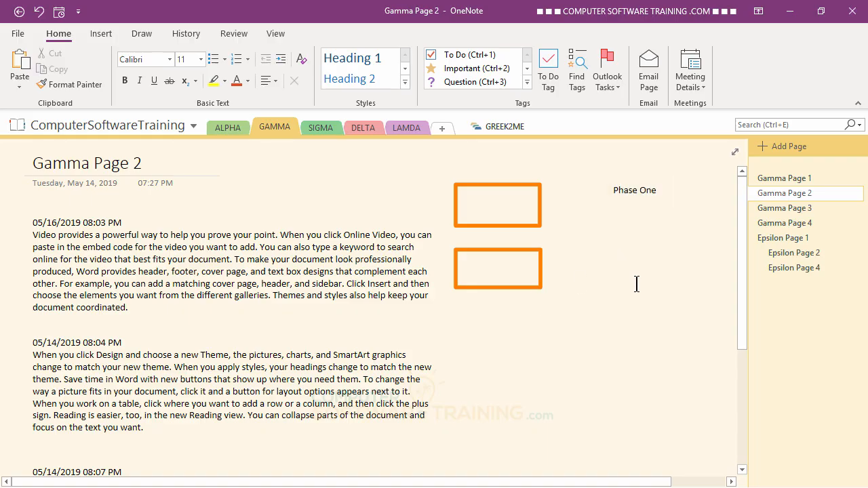
# Step: Make the "Phase One" text bold and set its font size to 12
pyautogui.tripleClick(624, 189)
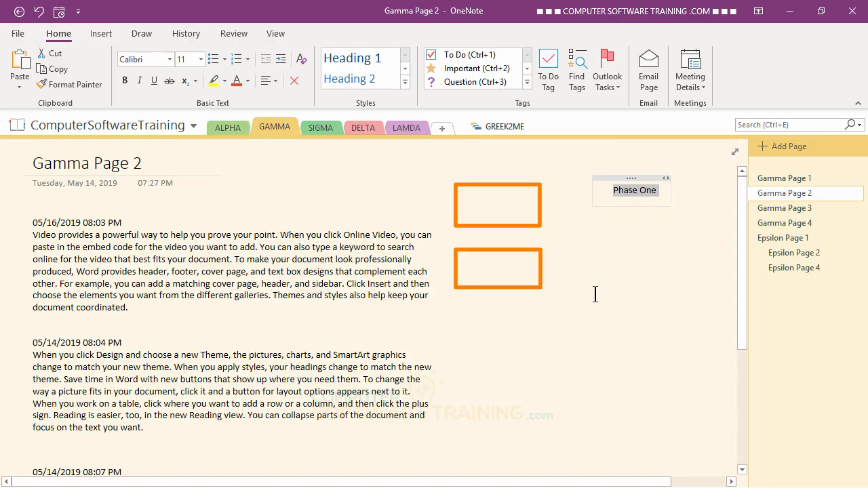
pyautogui.click(125, 81)
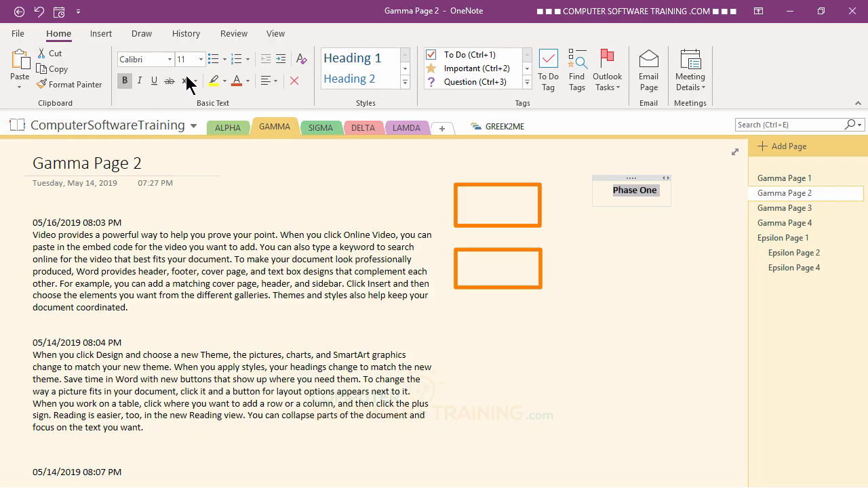
pyautogui.click(200, 59)
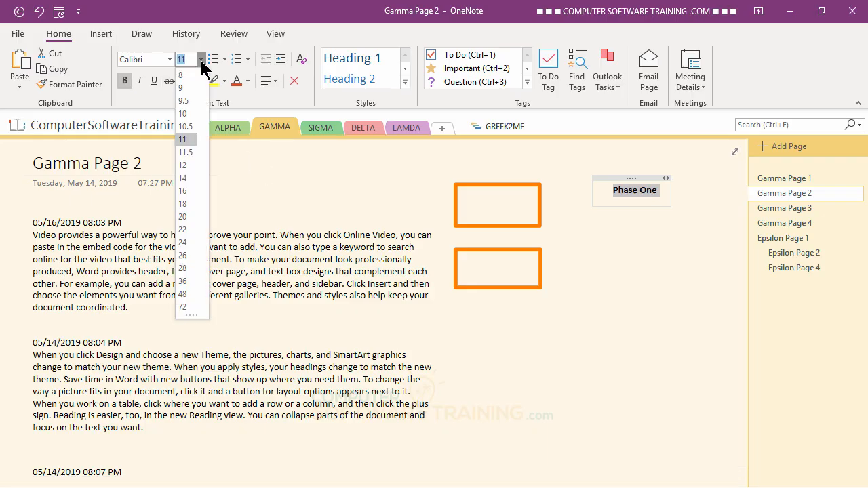
pyautogui.click(183, 165)
pyautogui.click(620, 275)
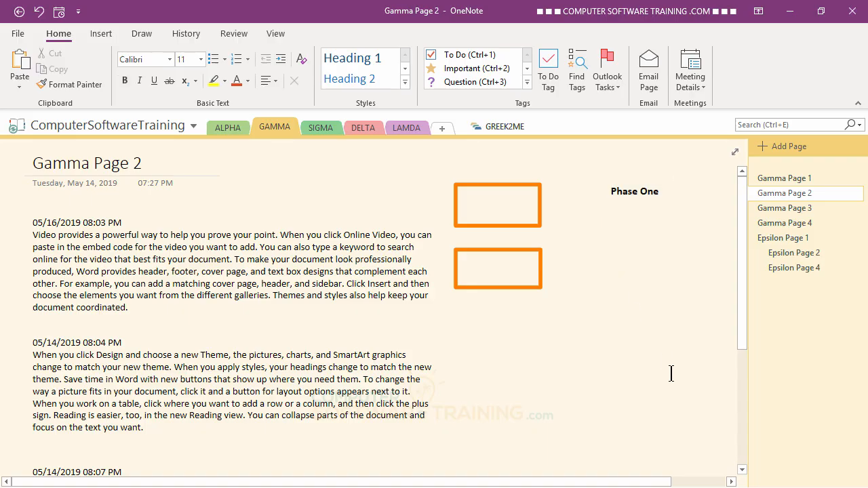
# Step: Move the "Phase One" note into the upper orange rectangle and shift the rectangle so that it is centered around the text
pyautogui.click(645, 192)
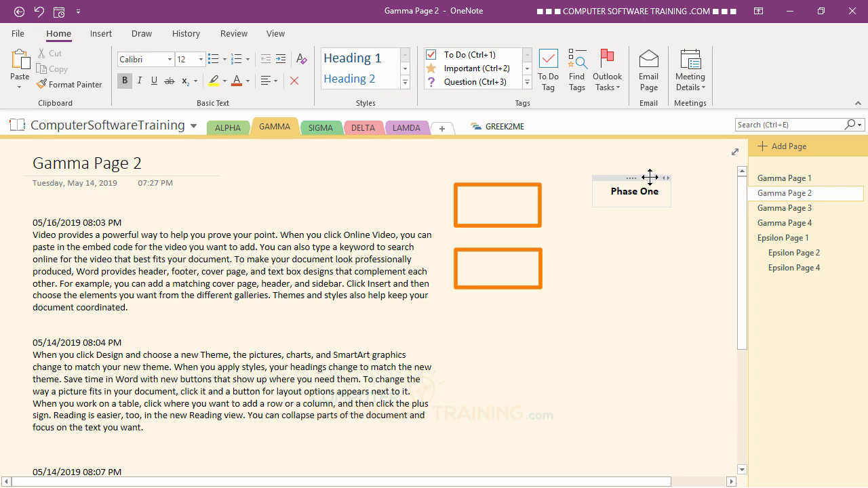
pyautogui.moveTo(649, 177); pyautogui.dragTo(511, 187)
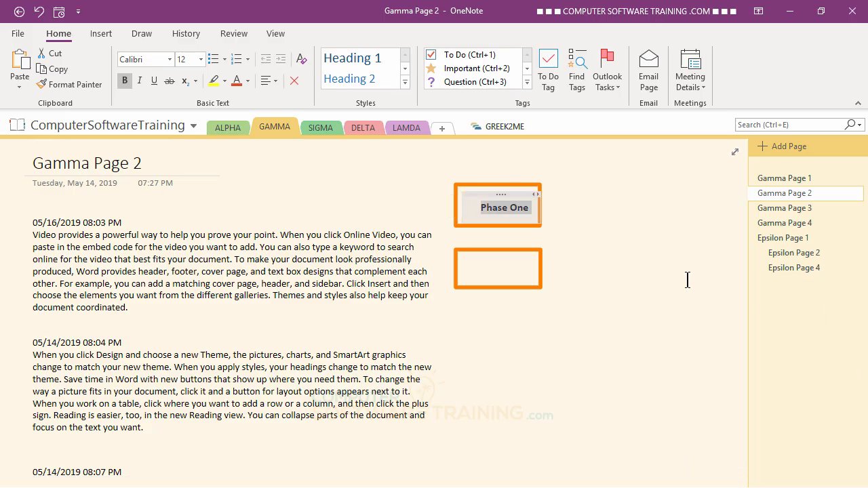
pyautogui.click(648, 258)
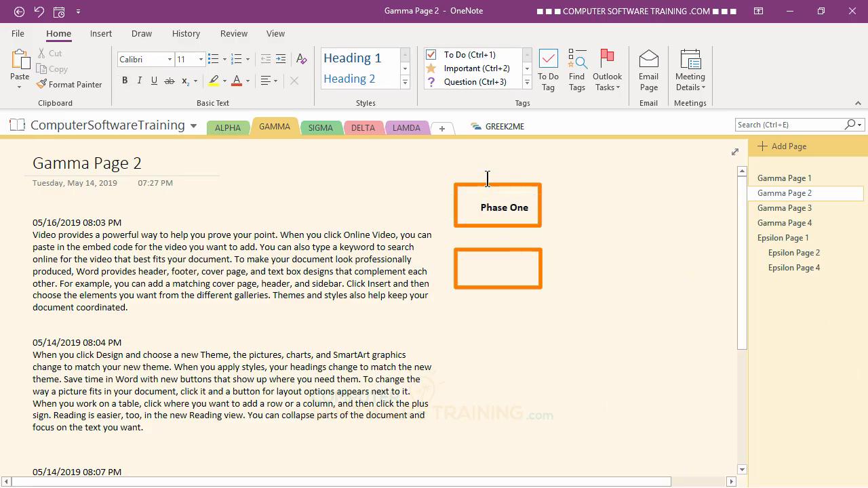
pyautogui.click(468, 187)
pyautogui.click(466, 185)
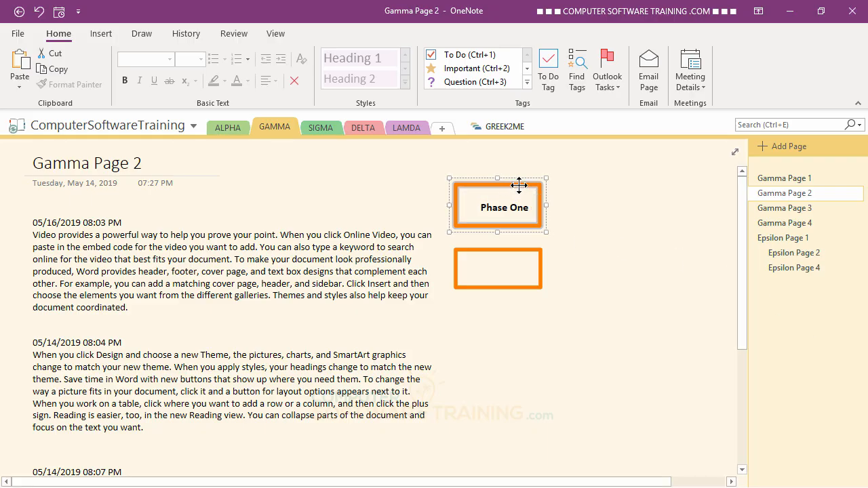
pyautogui.moveTo(513, 188)
pyautogui.mouseDown()
pyautogui.moveTo(529, 191)
pyautogui.moveTo(521, 185)
pyautogui.mouseUp()
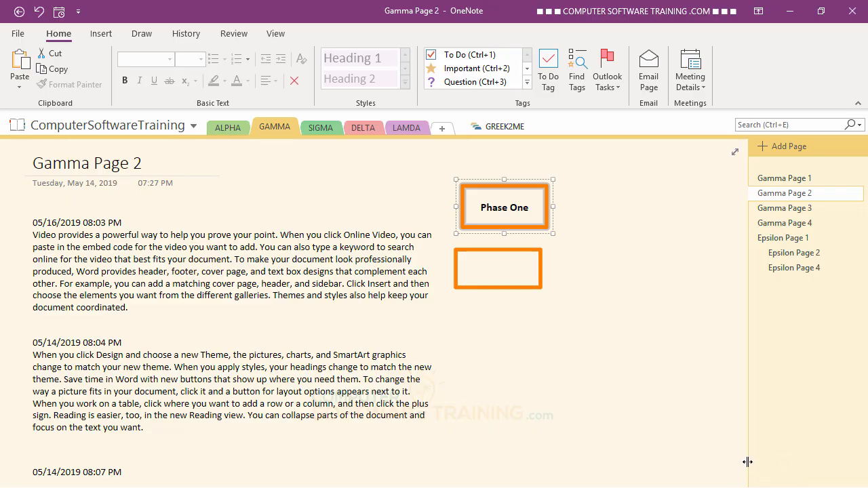
# Step: Delete the empty lower orange rectangle
pyautogui.click(520, 247)
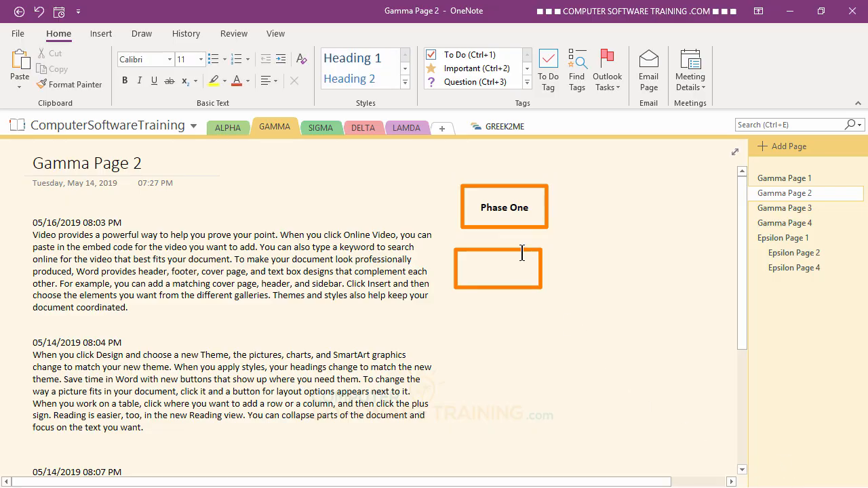
pyautogui.click(541, 268)
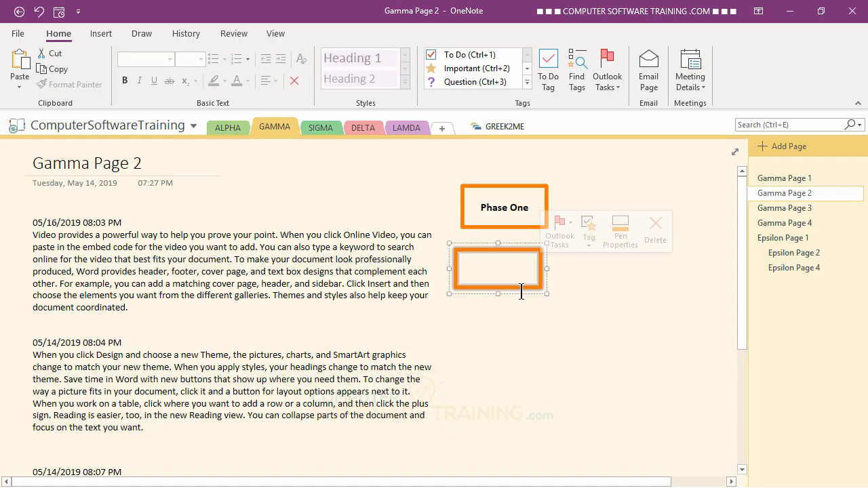
pyautogui.click(520, 293)
pyautogui.click(519, 287)
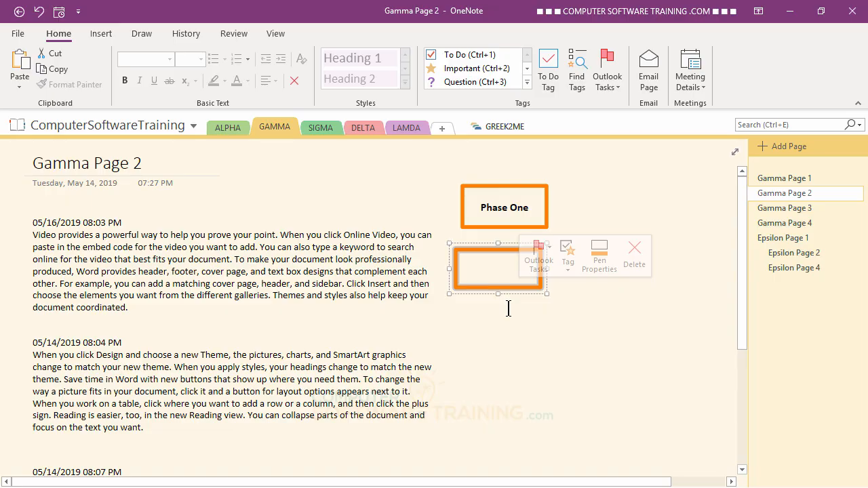
pyautogui.press('Delete')
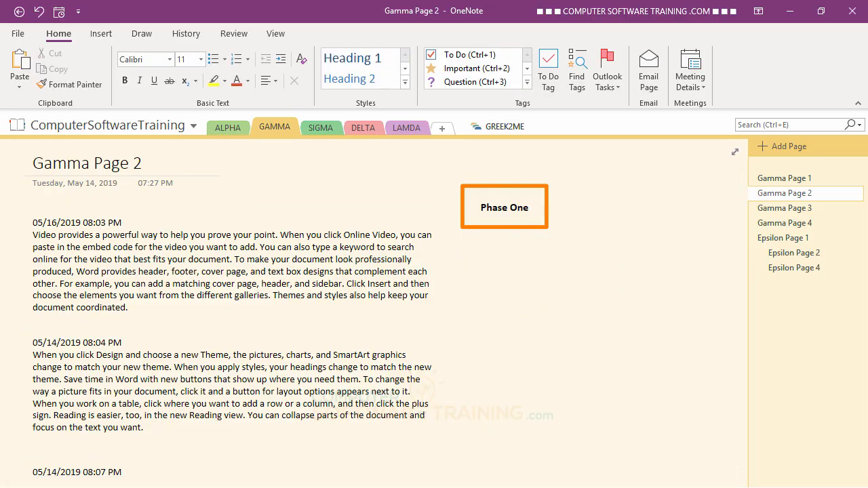
# Step: Draw a large orange rectangle around the 05/14/2019 08:04 PM note and shift it so that it frames the whole text
pyautogui.click(142, 34)
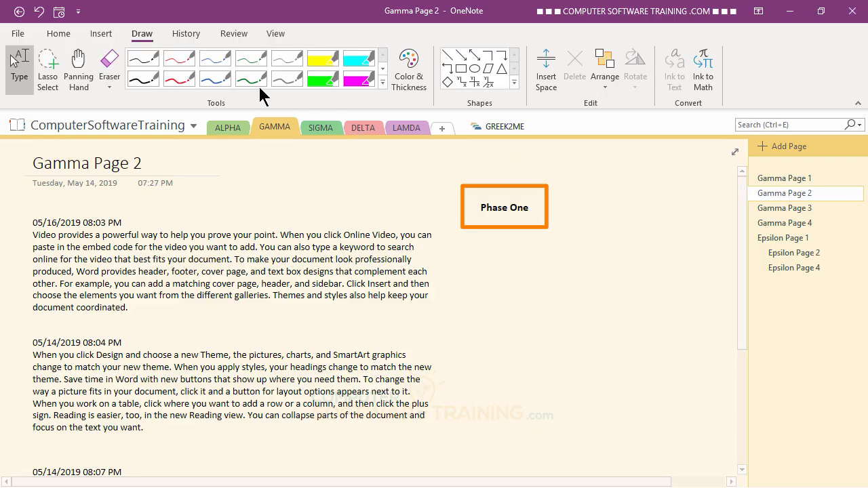
pyautogui.click(462, 66)
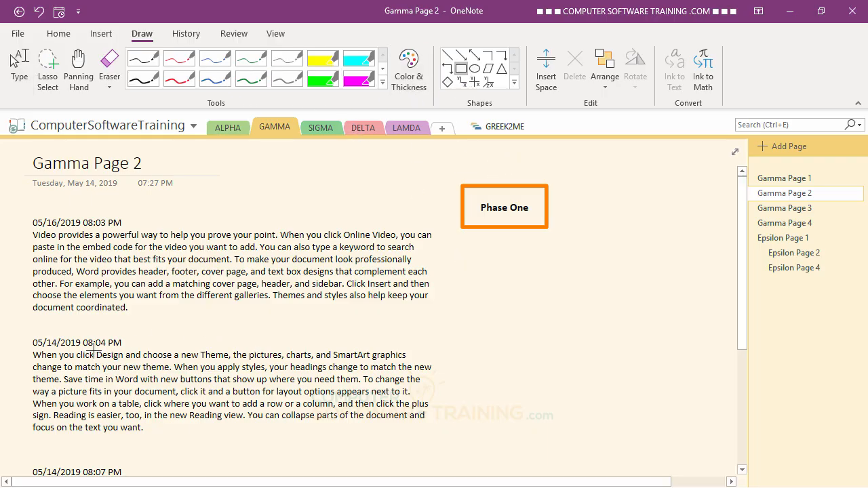
pyautogui.moveTo(32, 331)
pyautogui.mouseDown()
pyautogui.moveTo(121, 392)
pyautogui.moveTo(197, 412)
pyautogui.mouseUp()
pyautogui.moveTo(255, 431); pyautogui.dragTo(484, 449)
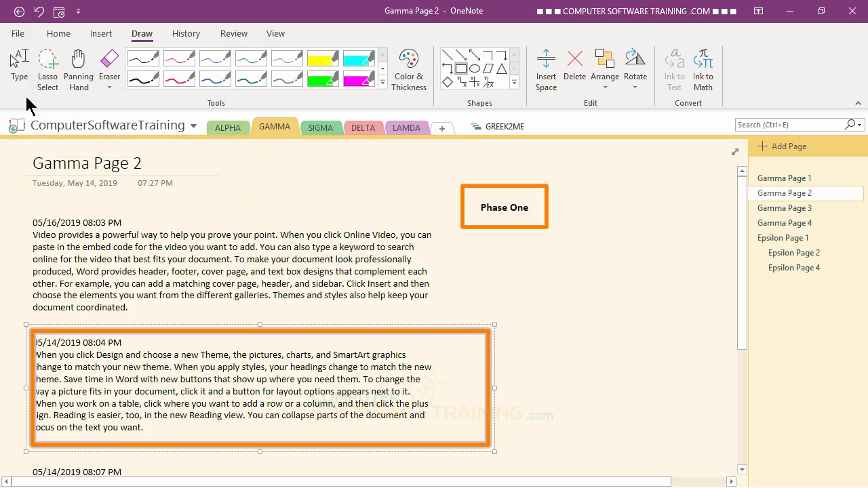
pyautogui.click(28, 73)
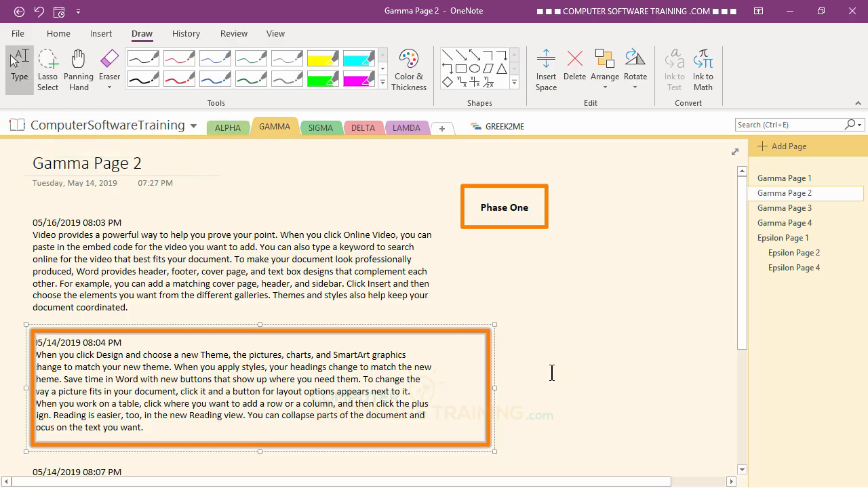
pyautogui.click(435, 333)
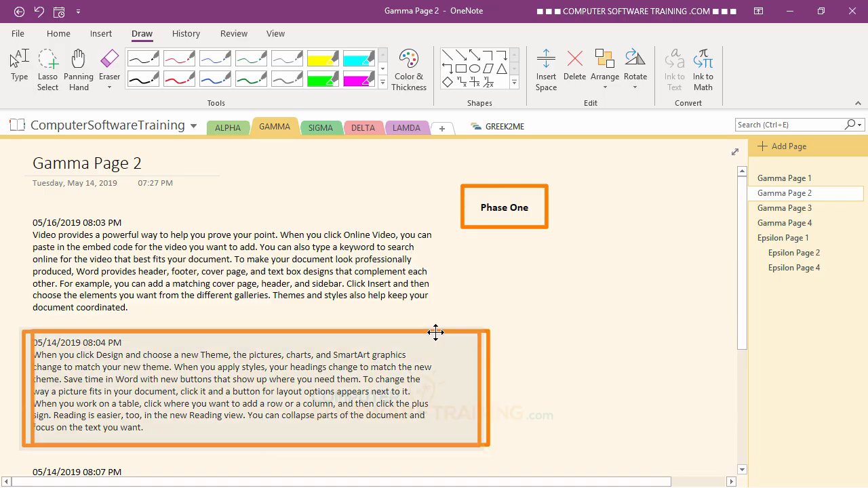
pyautogui.moveTo(436, 332); pyautogui.dragTo(438, 329)
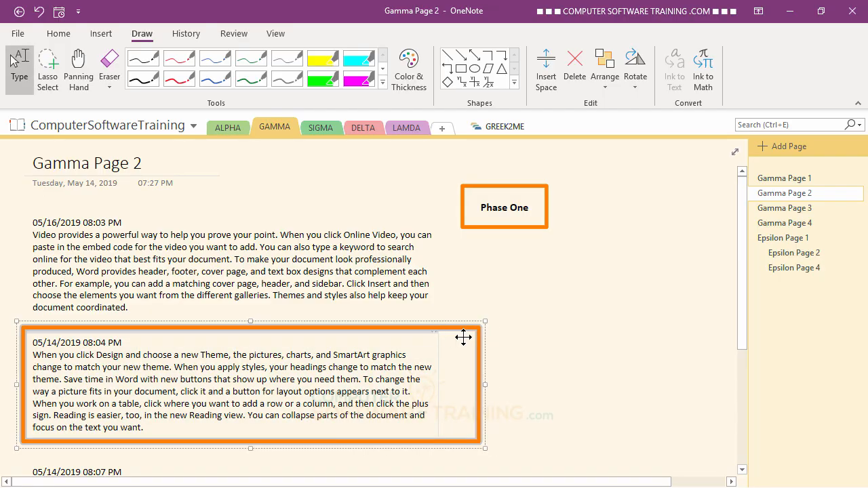
# Step: Draw an orange ellipse around the "Phase One" rectangle and shift it so that the rectangle is centered inside
pyautogui.click(666, 337)
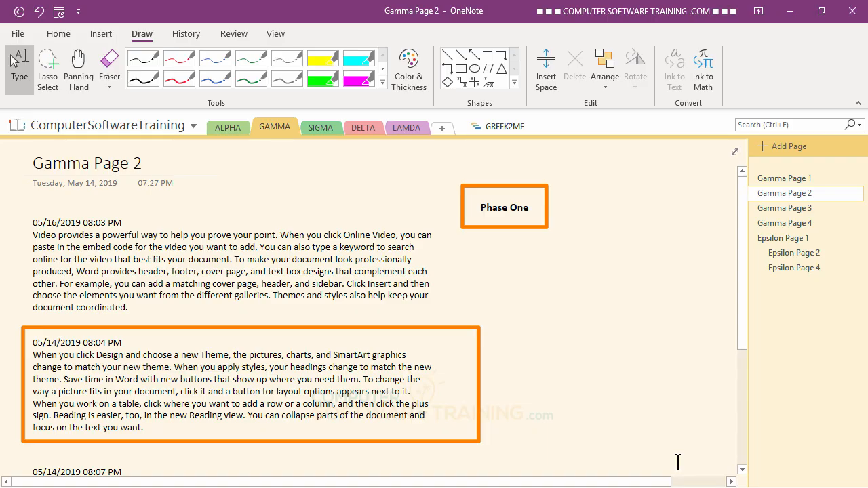
pyautogui.click(476, 70)
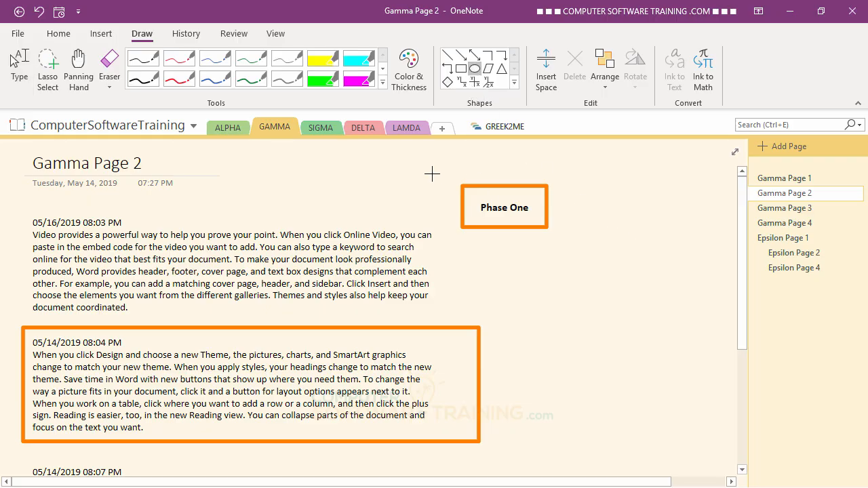
pyautogui.moveTo(424, 168); pyautogui.dragTo(571, 234)
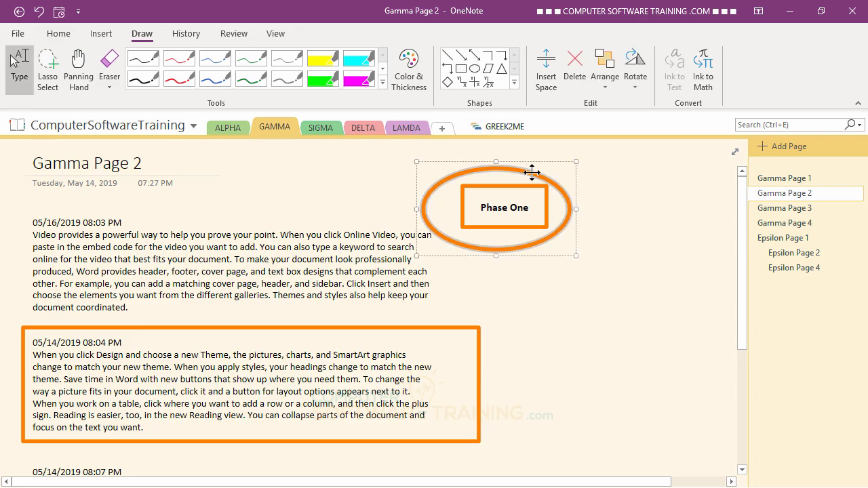
pyautogui.moveTo(530, 172); pyautogui.dragTo(541, 172)
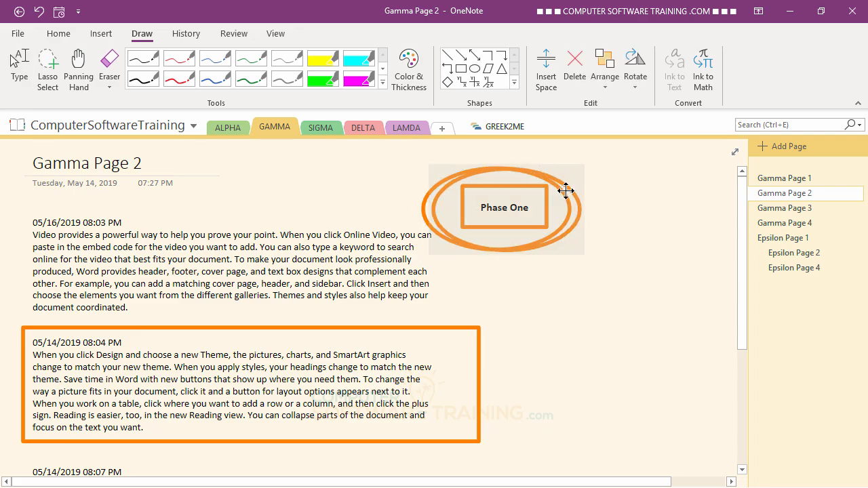
pyautogui.click(680, 399)
pyautogui.click(13, 61)
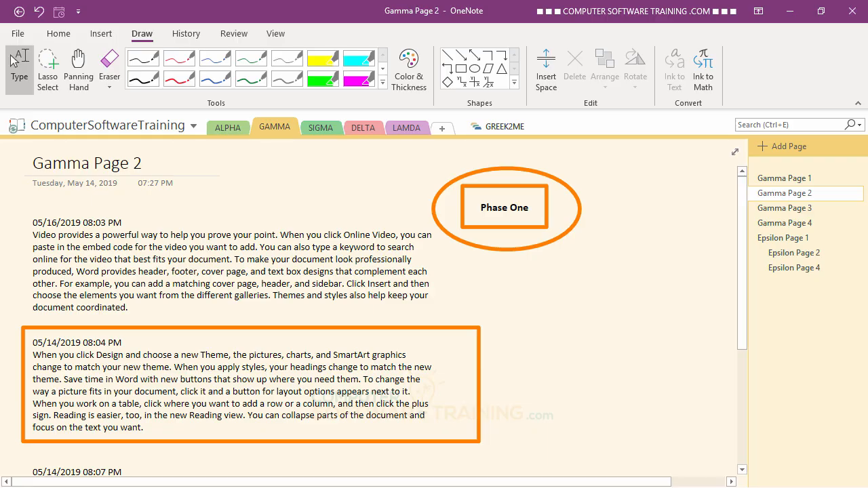
pyautogui.click(502, 66)
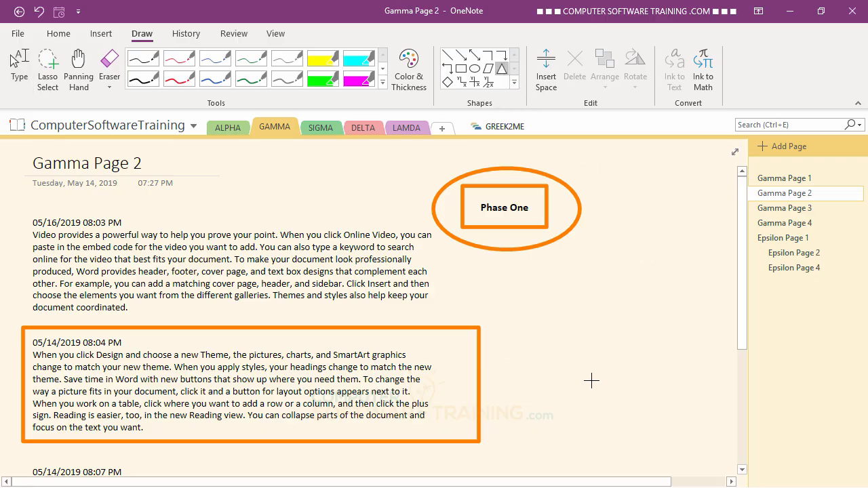
pyautogui.moveTo(535, 410)
pyautogui.mouseDown()
pyautogui.moveTo(568, 335)
pyautogui.moveTo(604, 294)
pyautogui.moveTo(606, 482)
pyautogui.moveTo(620, 429)
pyautogui.mouseUp()
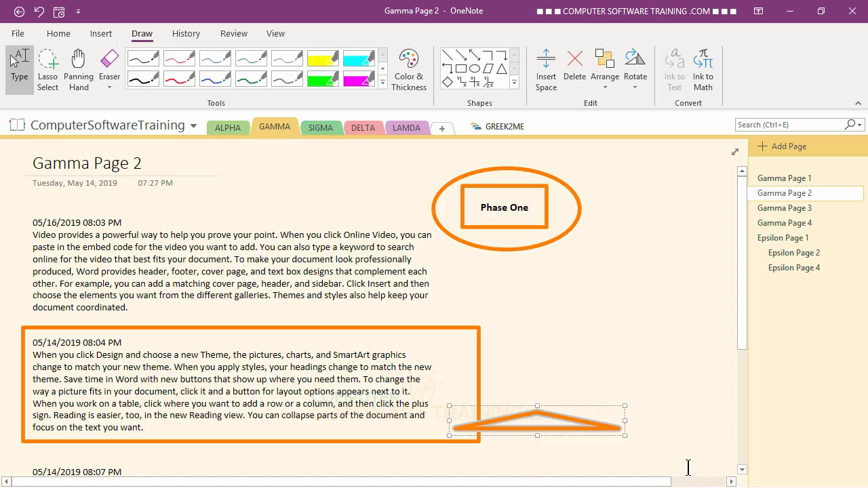
pyautogui.press('Delete')
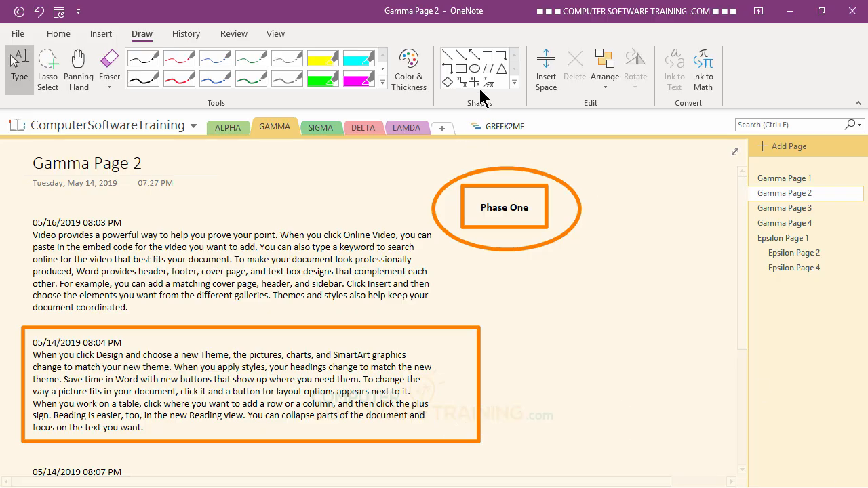
# Step: Draw a large orange triangle below the "Phase One" ellipse and place a small circle centered inside it
pyautogui.click(500, 69)
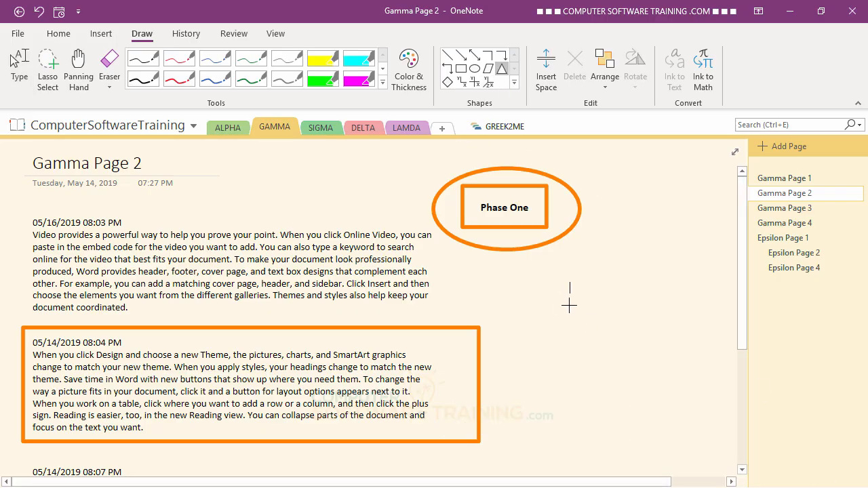
pyautogui.moveTo(569, 281)
pyautogui.mouseDown()
pyautogui.moveTo(620, 405)
pyautogui.moveTo(678, 411)
pyautogui.moveTo(655, 410)
pyautogui.mouseUp()
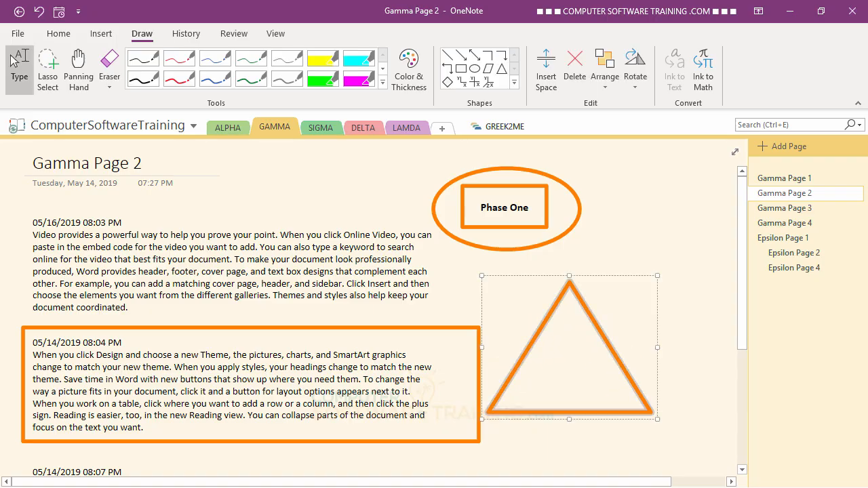
pyautogui.click(475, 68)
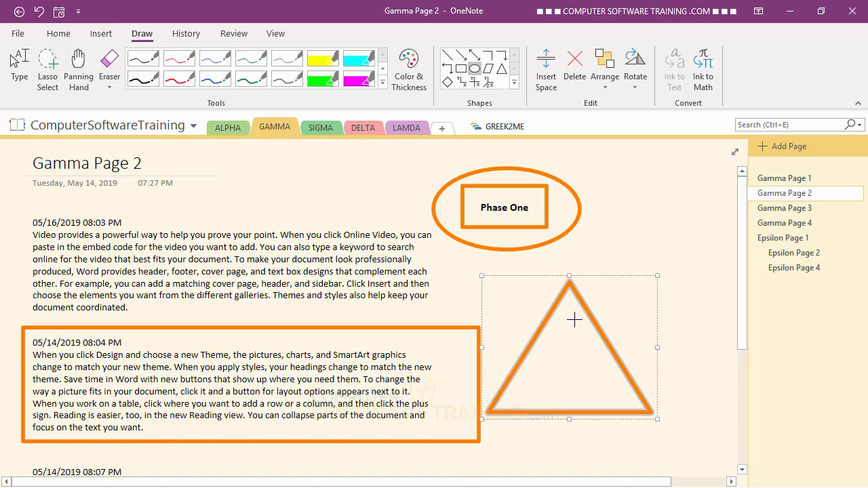
pyautogui.moveTo(575, 319)
pyautogui.mouseDown()
pyautogui.moveTo(529, 388)
pyautogui.moveTo(576, 390)
pyautogui.mouseUp()
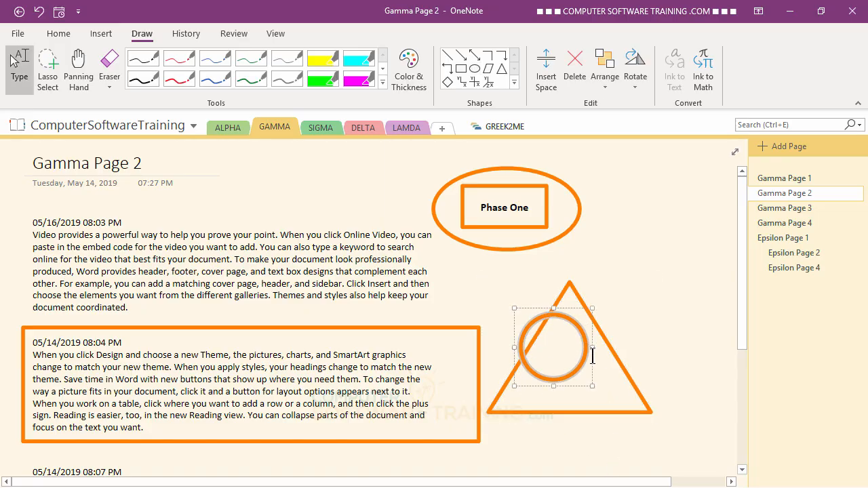
pyautogui.moveTo(568, 324); pyautogui.dragTo(585, 334)
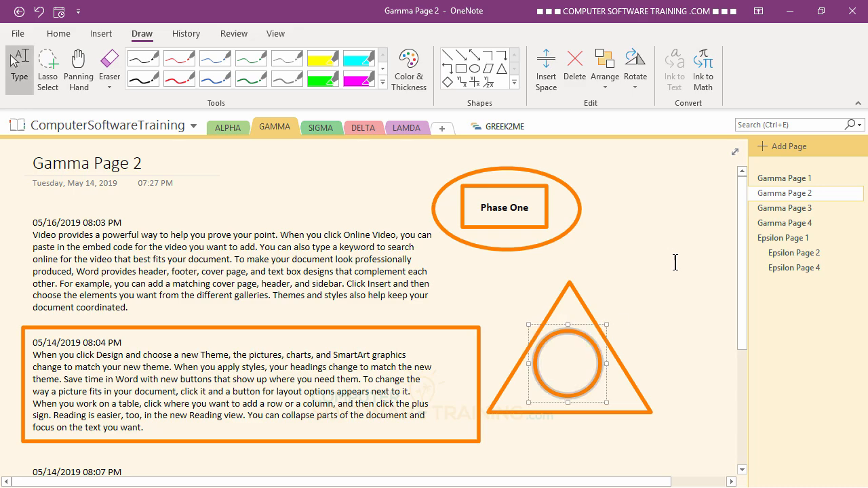
pyautogui.click(676, 262)
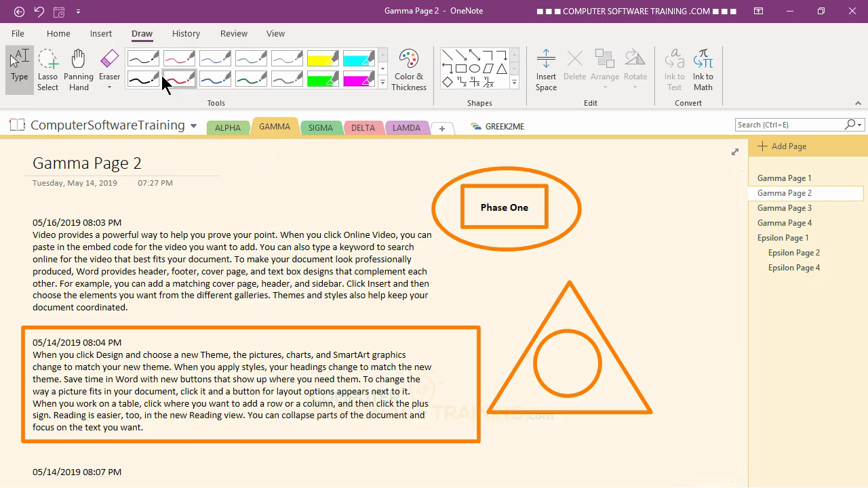
# Step: Set up a dark brown pen with the third-thinnest line thickness
pyautogui.click(408, 82)
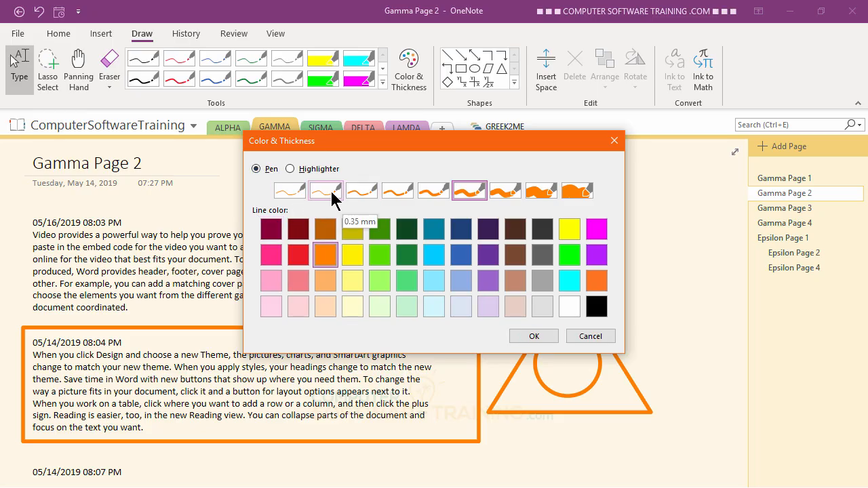
pyautogui.click(359, 192)
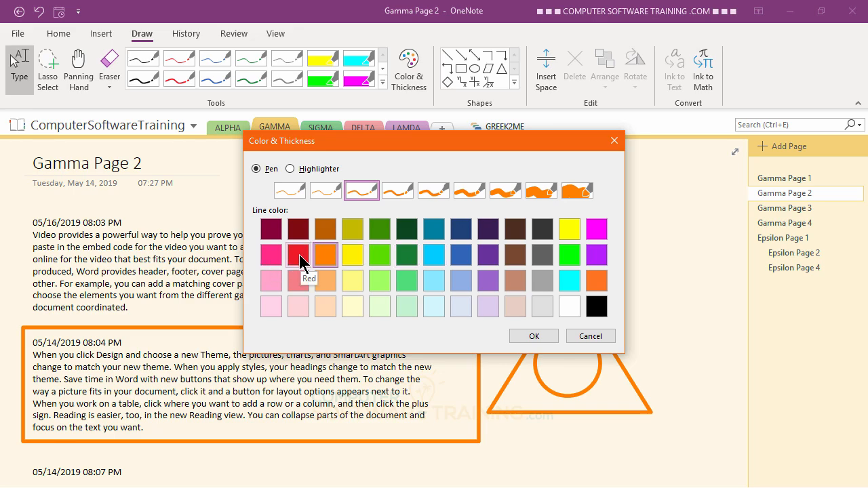
pyautogui.click(515, 230)
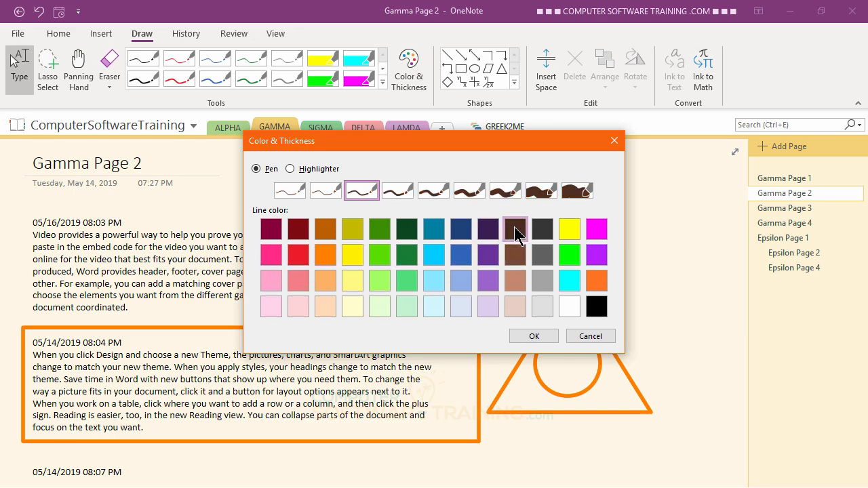
pyautogui.click(533, 336)
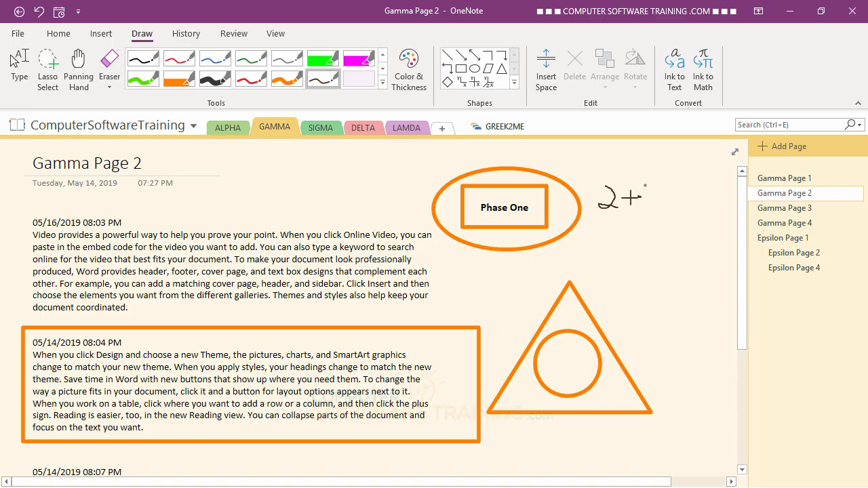
# Step: Handwrite 2+2 beside the "Phase One" ellipse and convert the ink to text
pyautogui.moveTo(645, 182); pyautogui.dragTo(660, 192)
pyautogui.click(680, 62)
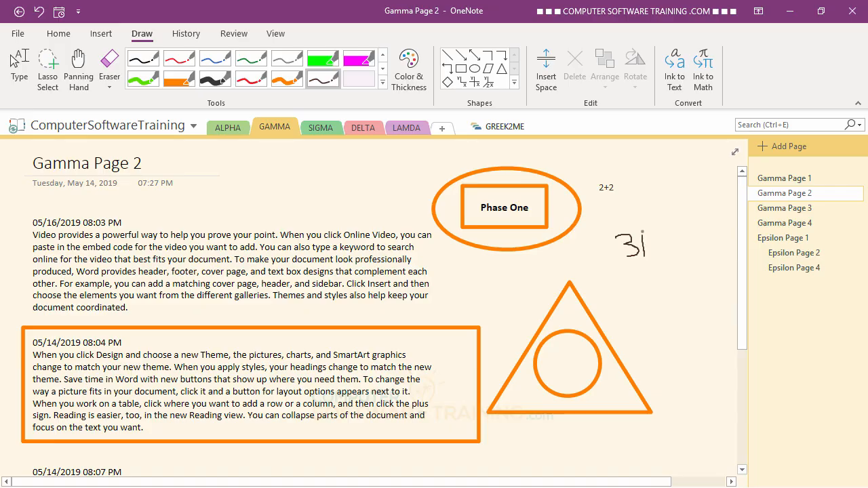
# Step: Handwrite the long division of 200 by 3 below the 2+2 text and try to convert it to math
pyautogui.moveTo(643, 232)
pyautogui.mouseDown()
pyautogui.moveTo(666, 229)
pyautogui.moveTo(662, 251)
pyautogui.moveTo(676, 249)
pyautogui.mouseUp()
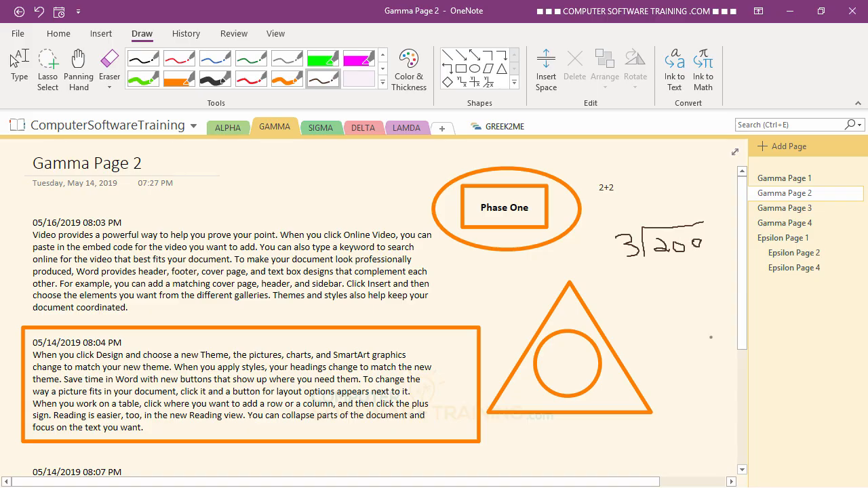
pyautogui.click(706, 73)
pyautogui.click(704, 70)
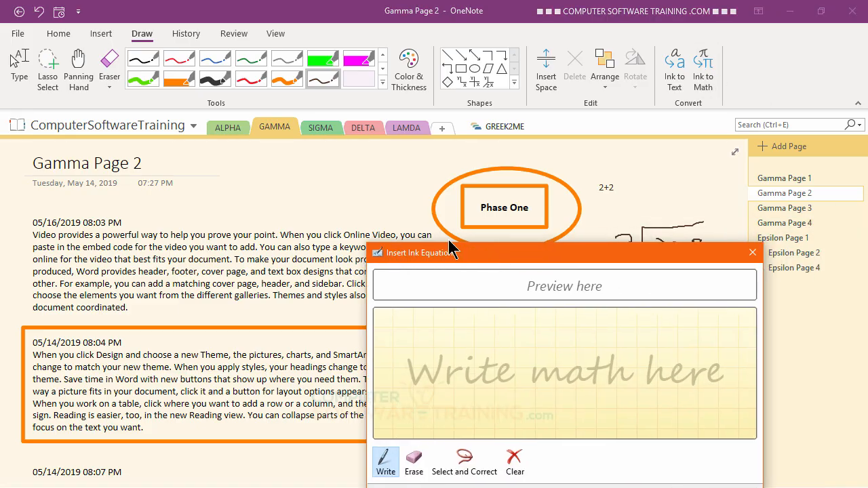
# Step: Handwrite 3√200 in the ink equation editor and insert the equation on the page
pyautogui.moveTo(450, 246)
pyautogui.mouseDown()
pyautogui.moveTo(278, 135)
pyautogui.moveTo(213, 82)
pyautogui.moveTo(209, 94)
pyautogui.mouseUp()
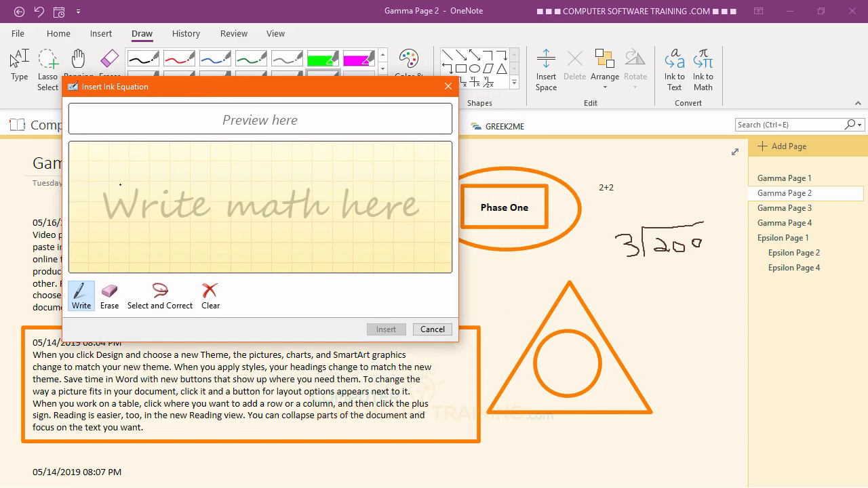
pyautogui.moveTo(120, 186)
pyautogui.mouseDown()
pyautogui.moveTo(144, 186)
pyautogui.moveTo(138, 224)
pyautogui.moveTo(128, 223)
pyautogui.mouseUp()
pyautogui.moveTo(151, 182)
pyautogui.mouseDown()
pyautogui.moveTo(169, 220)
pyautogui.moveTo(174, 175)
pyautogui.moveTo(328, 169)
pyautogui.mouseUp()
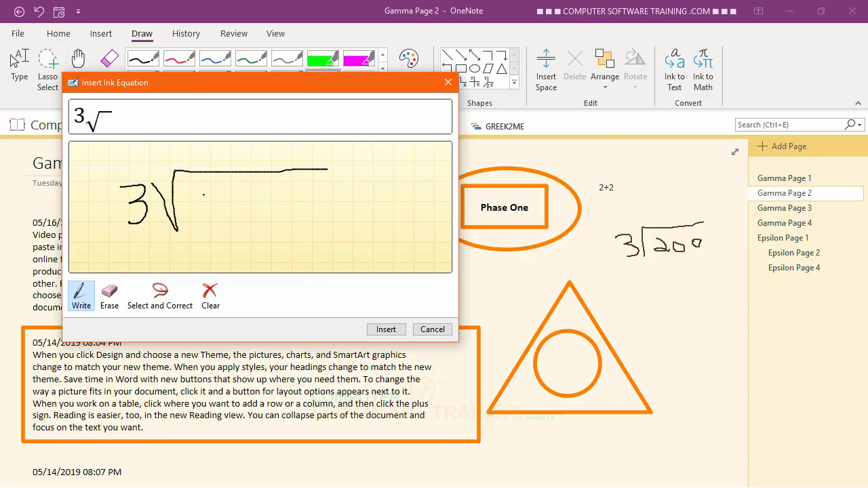
pyautogui.moveTo(202, 195); pyautogui.dragTo(226, 201)
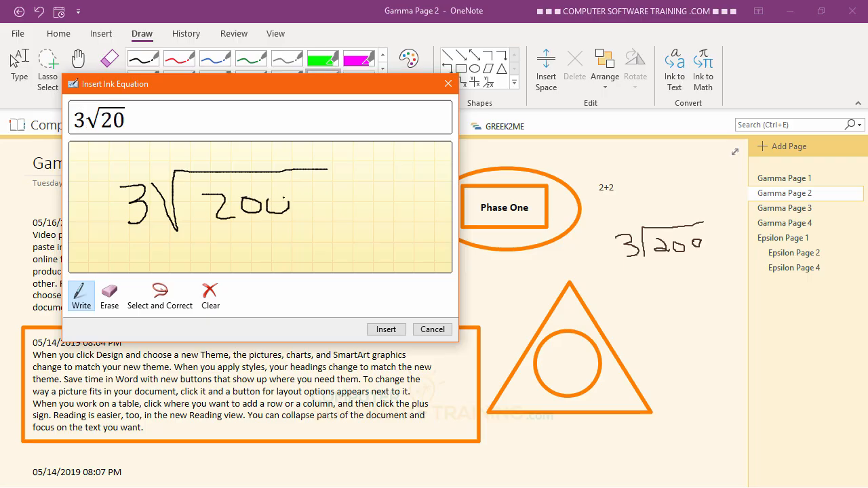
pyautogui.moveTo(284, 199); pyautogui.dragTo(275, 195)
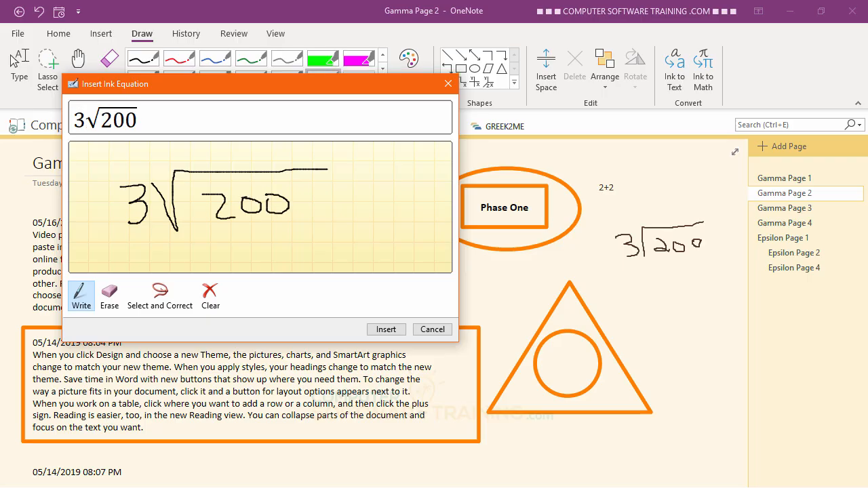
pyautogui.click(388, 331)
pyautogui.click(678, 308)
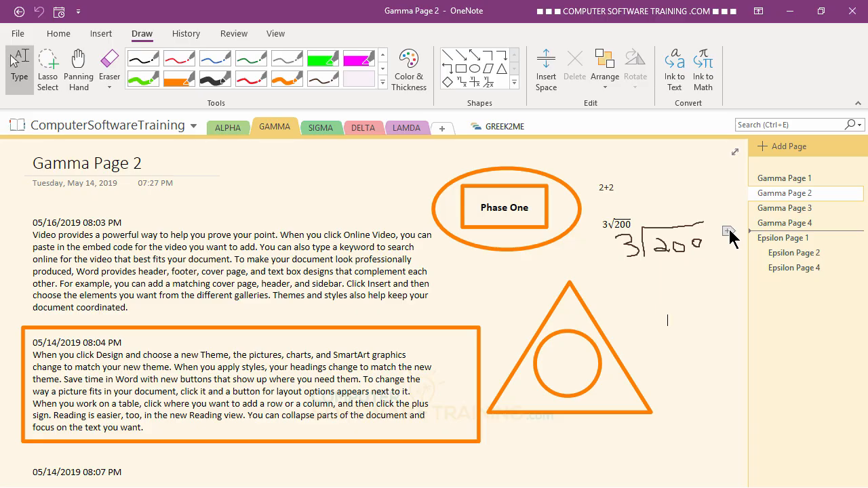
# Step: Add a new page between Gamma Page 4 and Epsilon Page 1 and set up a magenta pen with the fourth-thinnest line
pyautogui.click(728, 231)
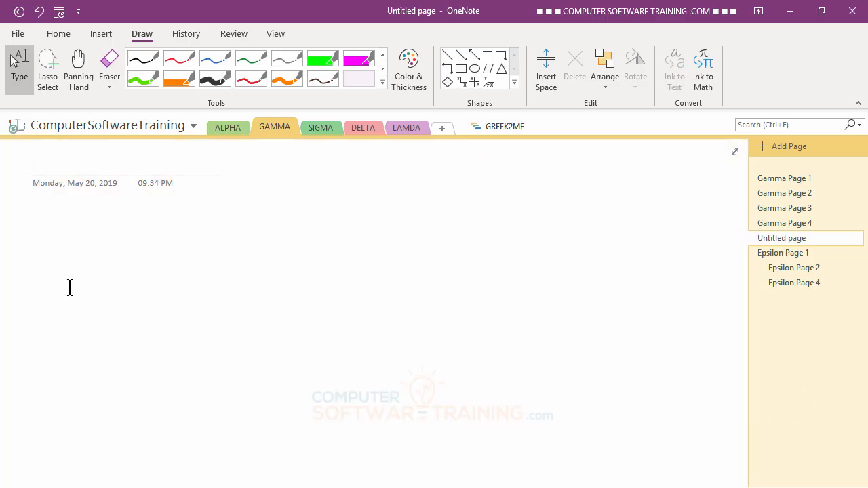
pyautogui.click(413, 62)
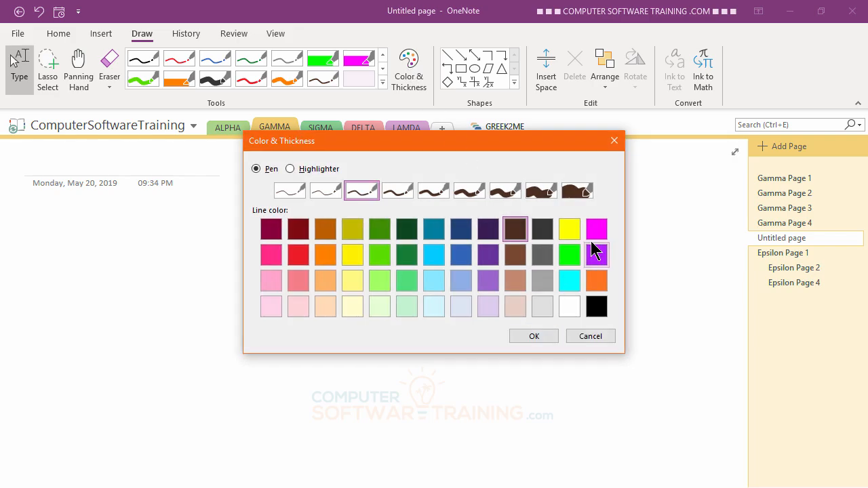
pyautogui.click(597, 229)
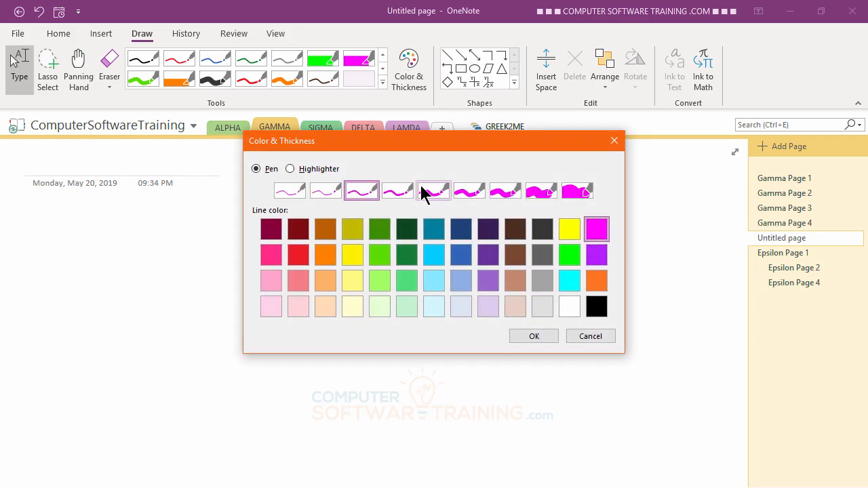
pyautogui.click(398, 193)
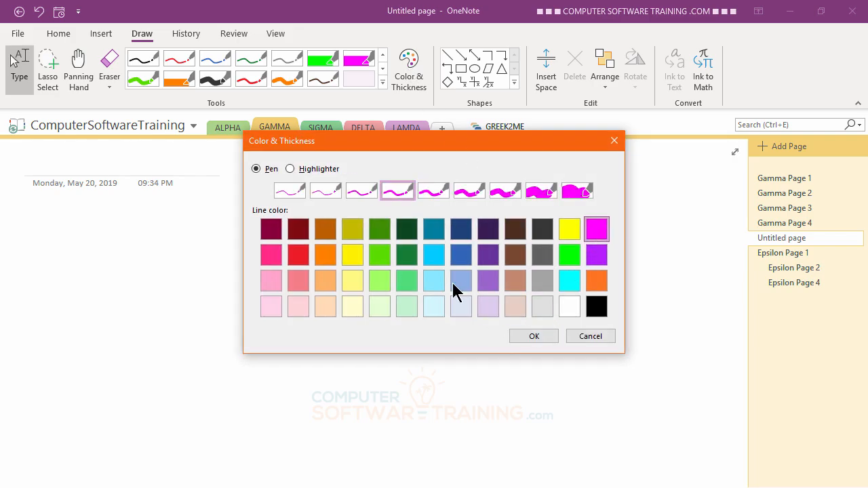
pyautogui.click(536, 337)
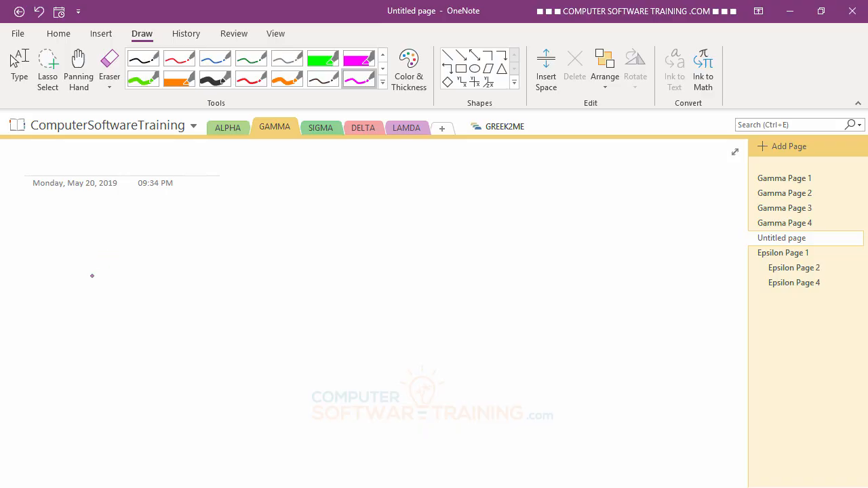
# Step: Handwrite "here We ARE" in magenta ink on the new page and convert the ink to text
pyautogui.moveTo(94, 237)
pyautogui.mouseDown()
pyautogui.moveTo(97, 302)
pyautogui.moveTo(112, 271)
pyautogui.moveTo(126, 297)
pyautogui.moveTo(146, 272)
pyautogui.moveTo(169, 290)
pyautogui.moveTo(193, 261)
pyautogui.moveTo(184, 283)
pyautogui.moveTo(231, 294)
pyautogui.moveTo(218, 268)
pyautogui.moveTo(258, 287)
pyautogui.mouseUp()
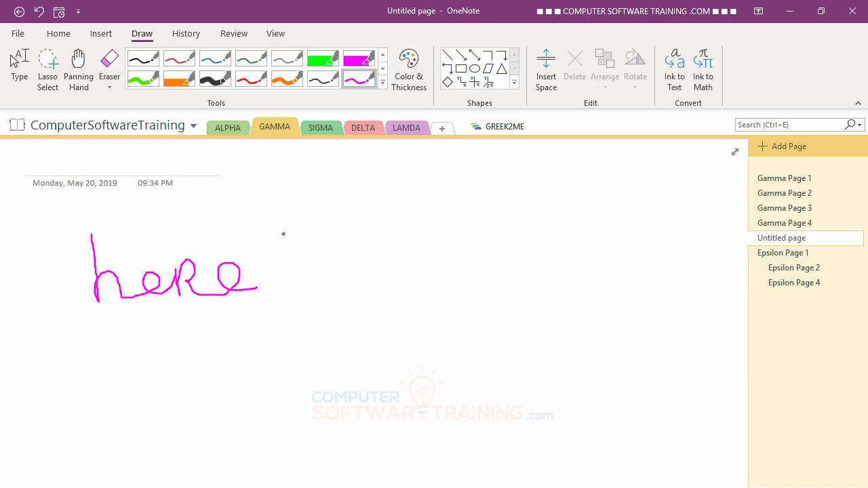
pyautogui.moveTo(278, 230)
pyautogui.mouseDown()
pyautogui.moveTo(289, 289)
pyautogui.moveTo(310, 277)
pyautogui.moveTo(333, 239)
pyautogui.mouseUp()
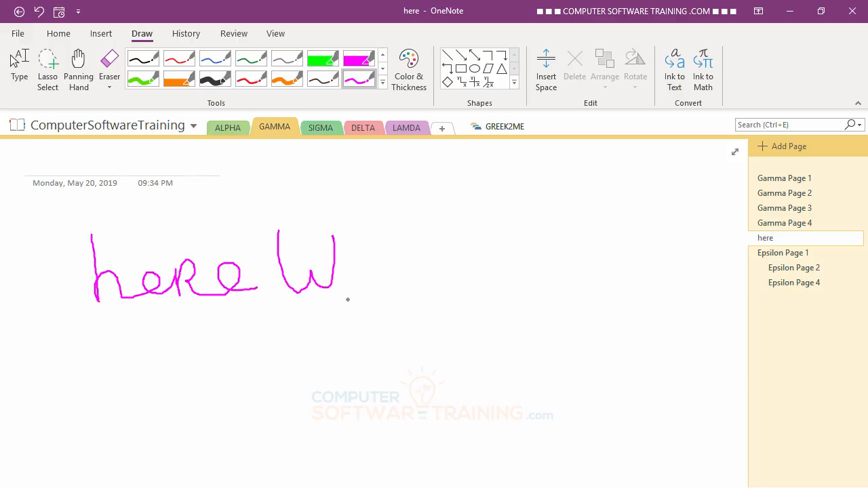
pyautogui.moveTo(344, 277)
pyautogui.mouseDown()
pyautogui.moveTo(365, 268)
pyautogui.moveTo(344, 273)
pyautogui.moveTo(377, 291)
pyautogui.mouseUp()
pyautogui.moveTo(415, 268)
pyautogui.mouseDown()
pyautogui.moveTo(447, 276)
pyautogui.moveTo(427, 269)
pyautogui.mouseUp()
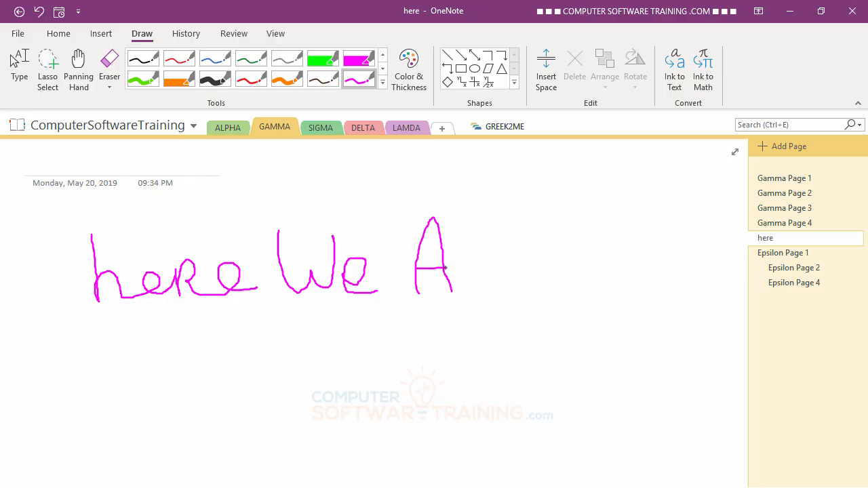
pyautogui.moveTo(454, 225)
pyautogui.mouseDown()
pyautogui.moveTo(460, 297)
pyautogui.moveTo(467, 227)
pyautogui.moveTo(487, 275)
pyautogui.moveTo(512, 296)
pyautogui.mouseUp()
pyautogui.moveTo(458, 234)
pyautogui.mouseDown()
pyautogui.moveTo(472, 212)
pyautogui.moveTo(479, 258)
pyautogui.mouseUp()
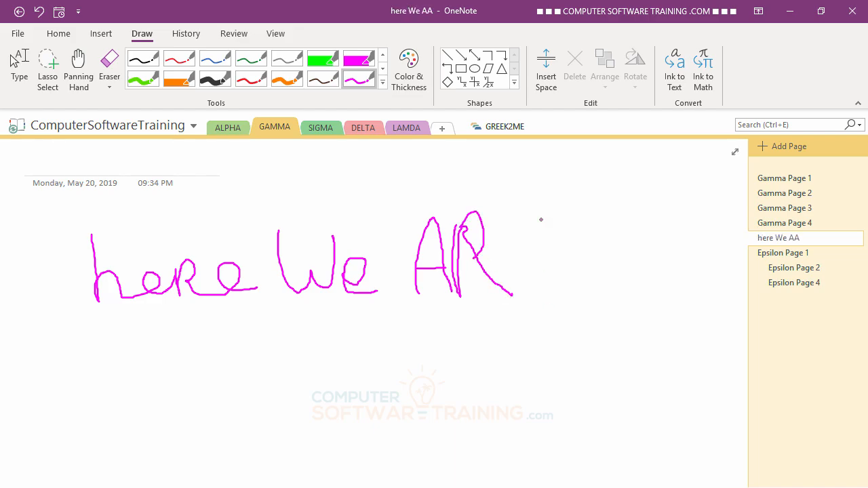
pyautogui.moveTo(538, 217)
pyautogui.mouseDown()
pyautogui.moveTo(517, 261)
pyautogui.moveTo(524, 287)
pyautogui.moveTo(549, 286)
pyautogui.mouseUp()
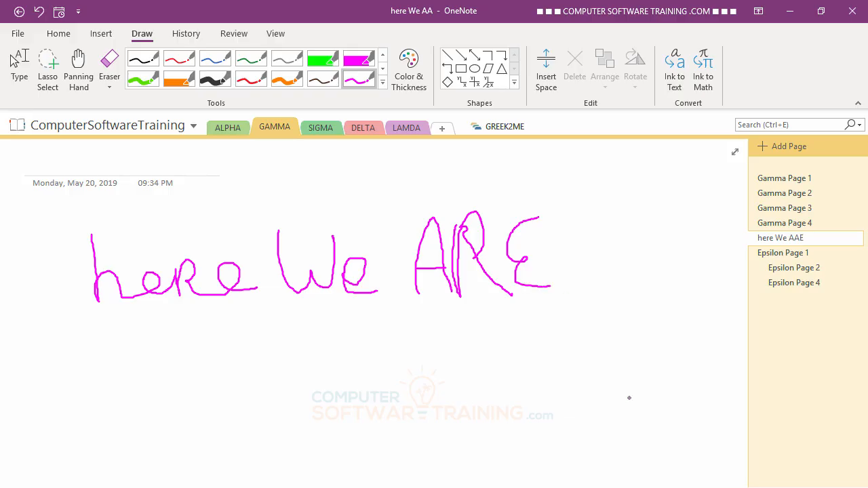
pyautogui.click(670, 73)
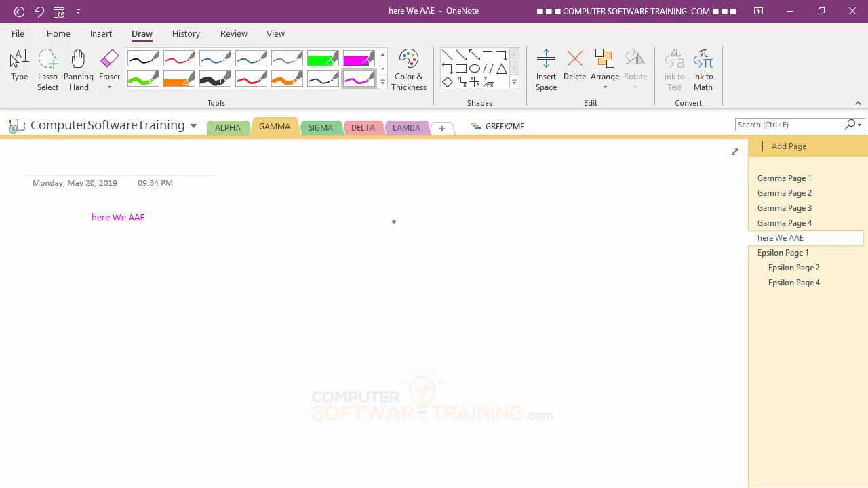
# Step: On Gamma Page 1, lasso-select the smiley, green circle, orange strokes and arrows around the two notes beside the scribbled one and delete them
pyautogui.click(778, 227)
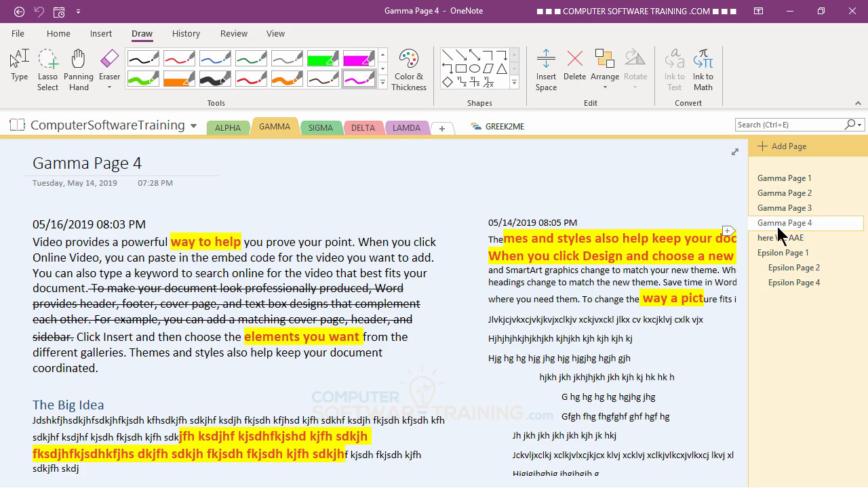
pyautogui.click(785, 178)
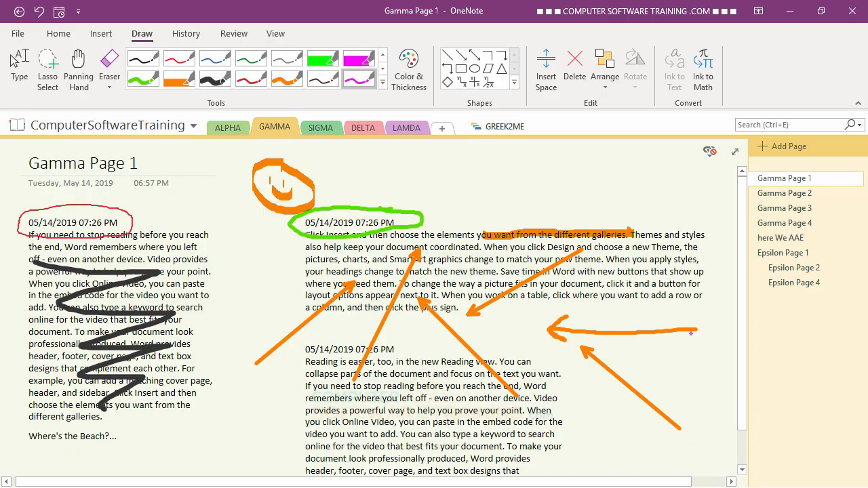
pyautogui.press('Escape')
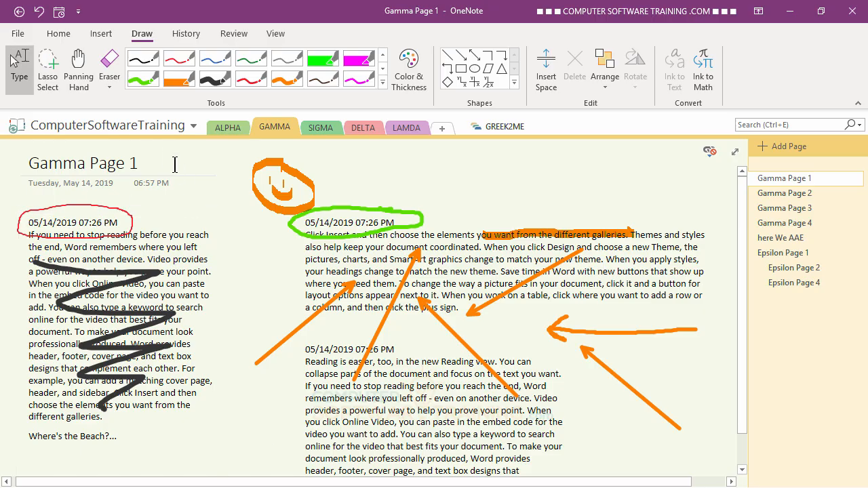
pyautogui.click(46, 68)
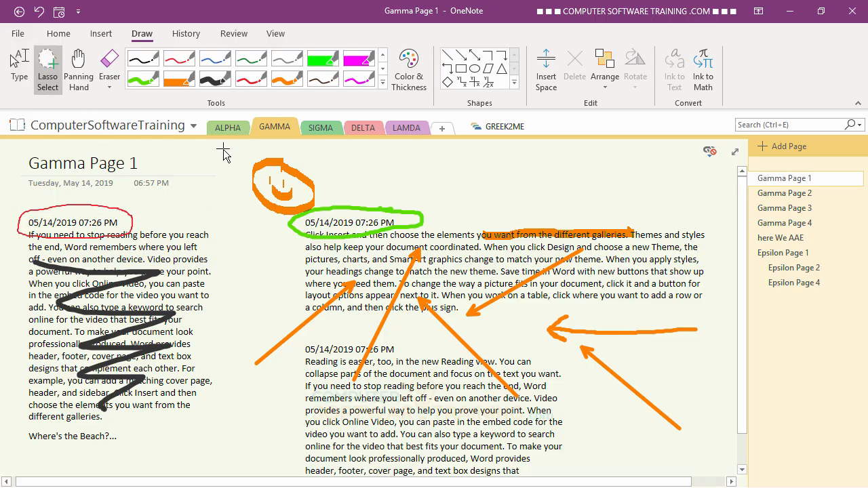
pyautogui.moveTo(223, 148)
pyautogui.mouseDown()
pyautogui.moveTo(214, 309)
pyautogui.moveTo(222, 358)
pyautogui.moveTo(243, 400)
pyautogui.moveTo(299, 427)
pyautogui.moveTo(420, 451)
pyautogui.moveTo(639, 455)
pyautogui.moveTo(704, 430)
pyautogui.moveTo(717, 358)
pyautogui.moveTo(712, 273)
pyautogui.moveTo(683, 190)
pyautogui.mouseUp()
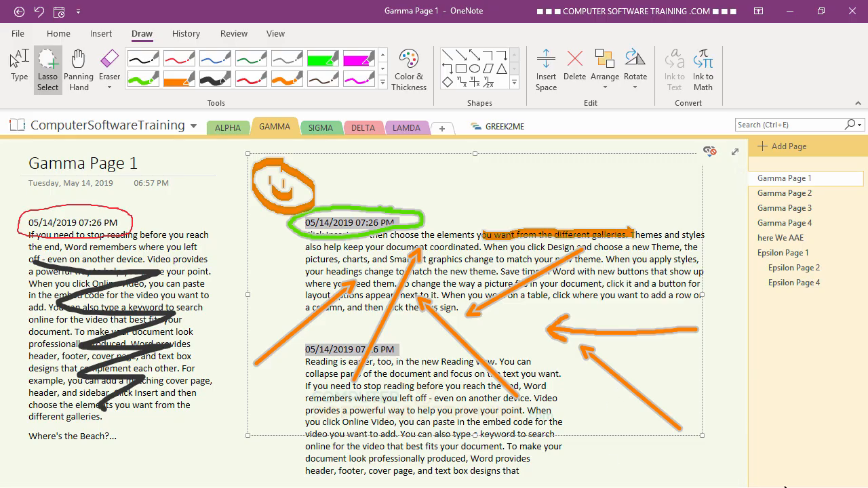
pyautogui.press('Delete')
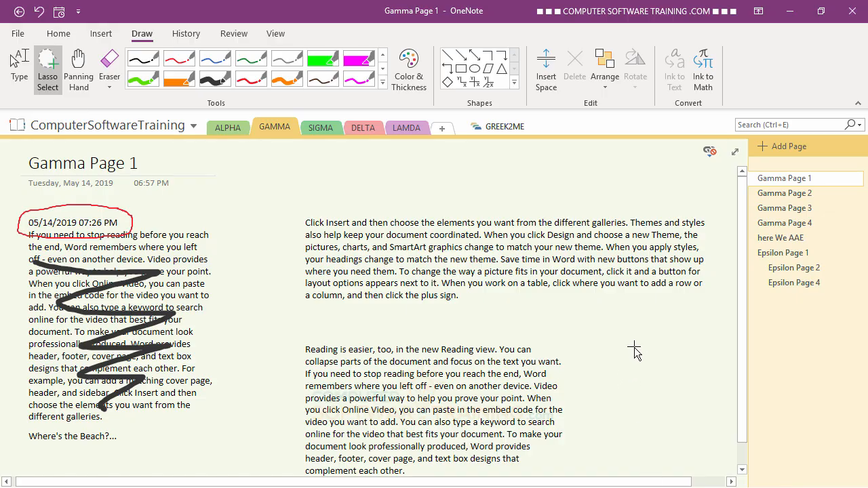
# Step: Undo the deletion of the lassoed drawings, delete them once more, and undo that deletion too
pyautogui.click(40, 13)
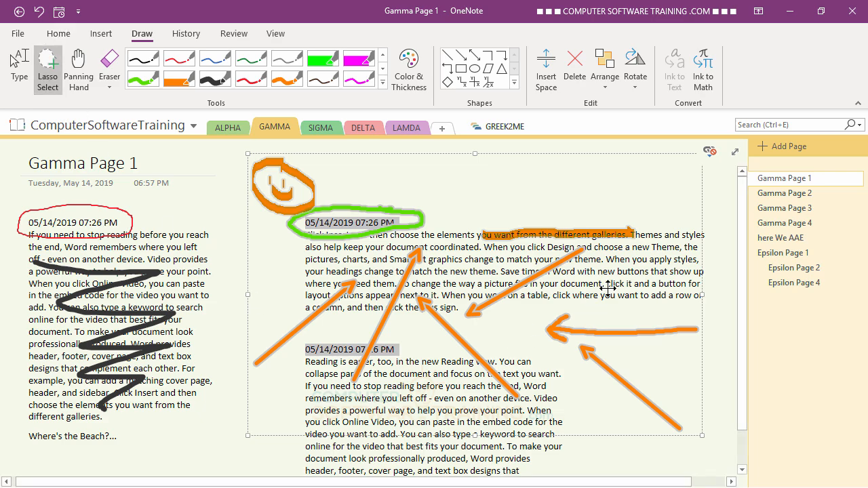
pyautogui.press('Delete')
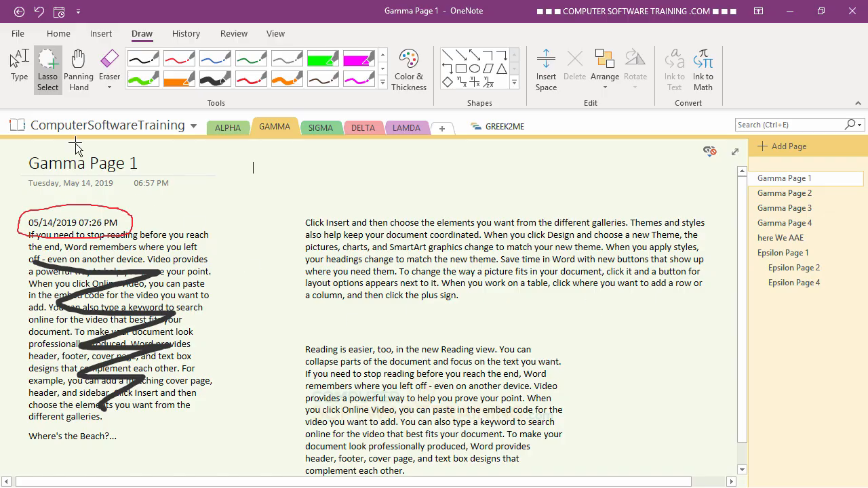
pyautogui.click(38, 12)
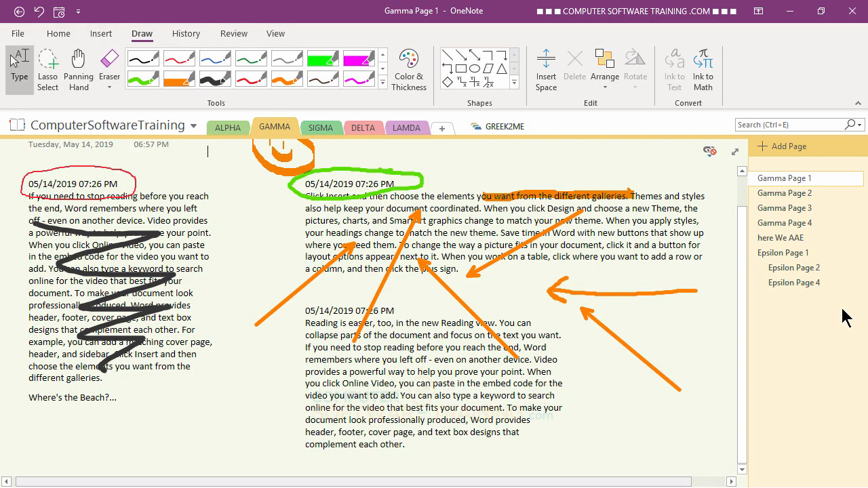
# Step: Draw a magenta rectangle in the empty space beside the first note on Gamma Page 3
pyautogui.click(783, 208)
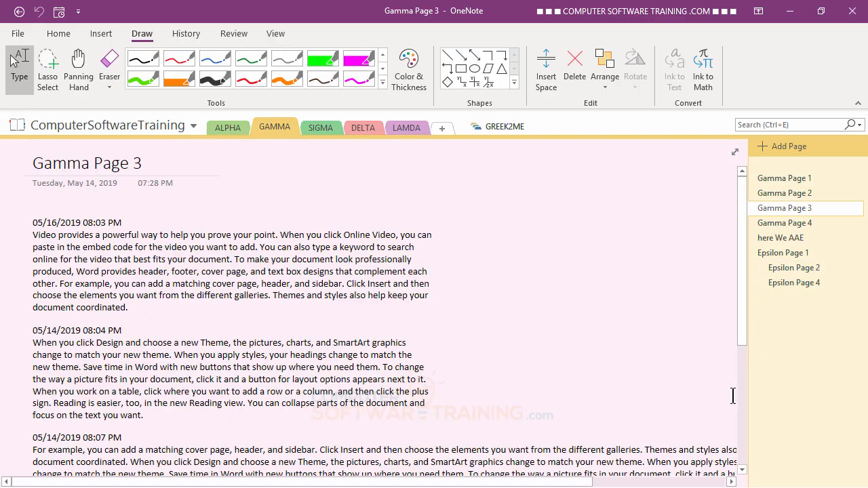
pyautogui.click(461, 68)
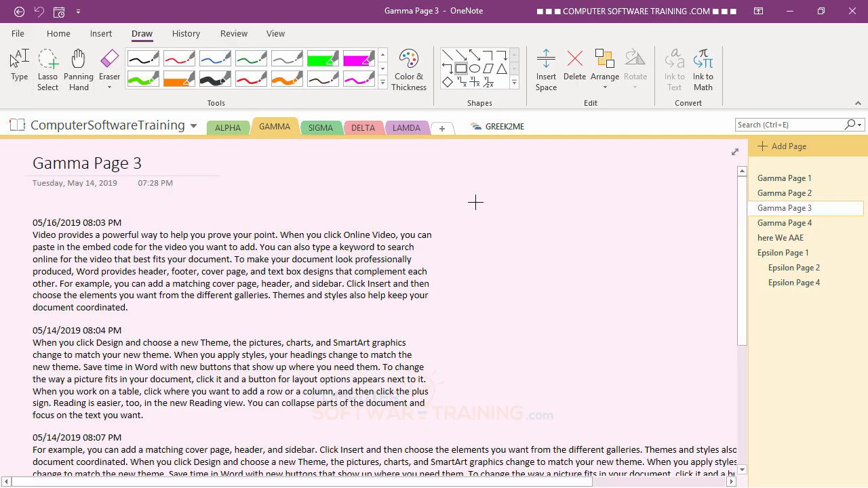
pyautogui.moveTo(476, 202)
pyautogui.mouseDown()
pyautogui.moveTo(572, 243)
pyautogui.moveTo(618, 249)
pyautogui.mouseUp()
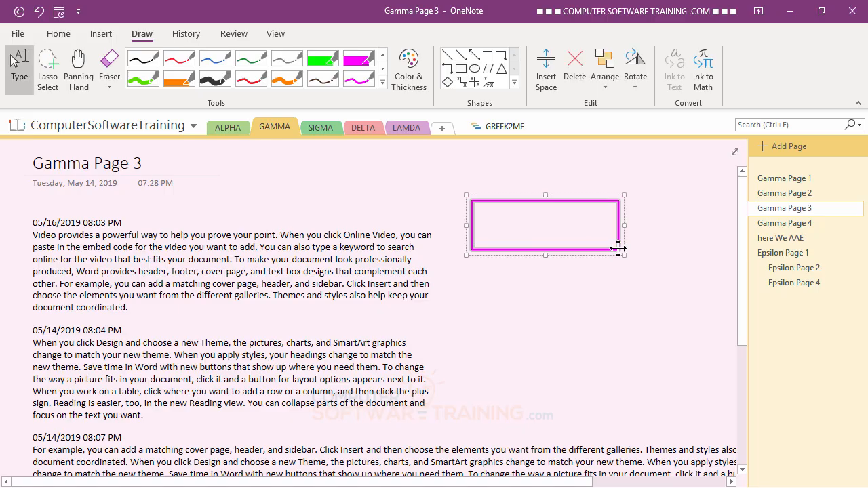
pyautogui.click(647, 309)
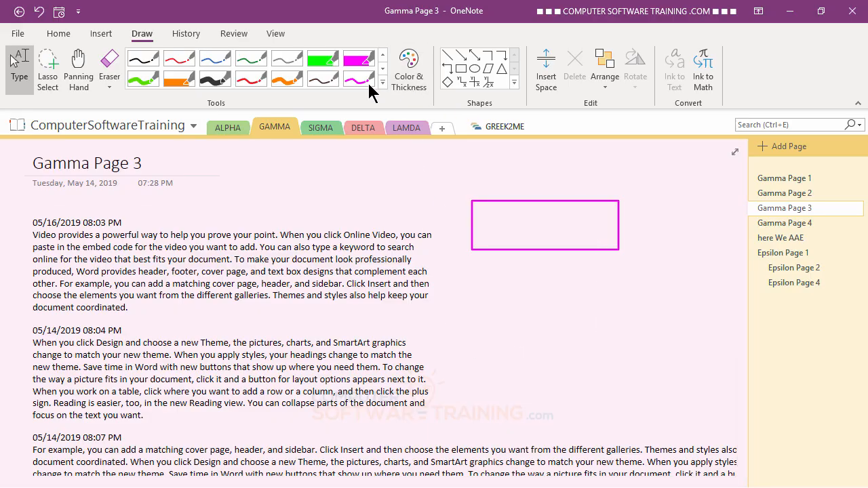
# Step: Set up a bright green pen with the third-thickest line and draw an ellipse overlapping one end of the magenta rectangle
pyautogui.click(417, 74)
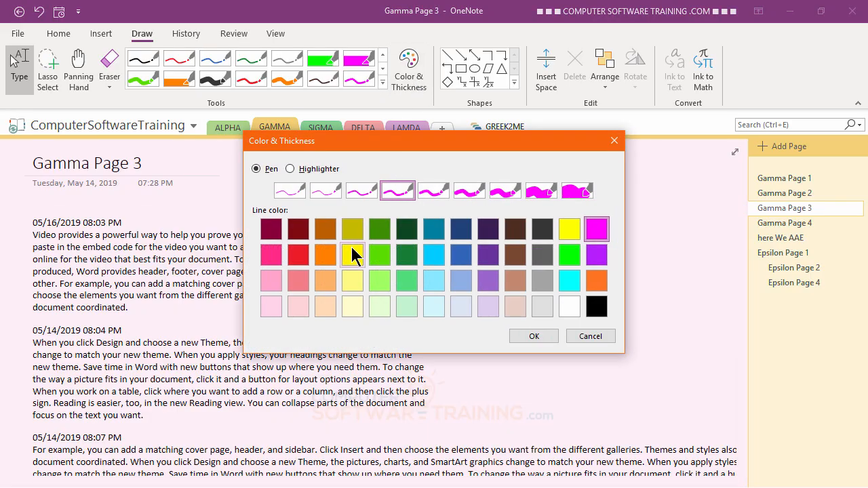
pyautogui.click(507, 192)
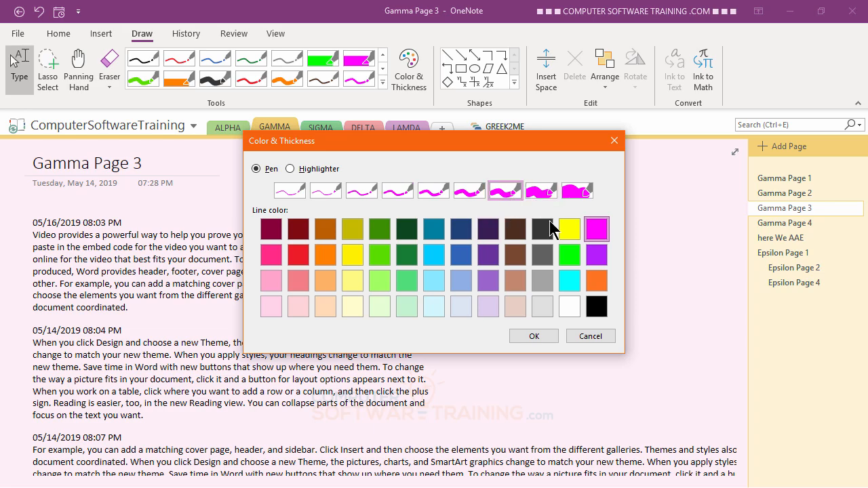
pyautogui.click(572, 253)
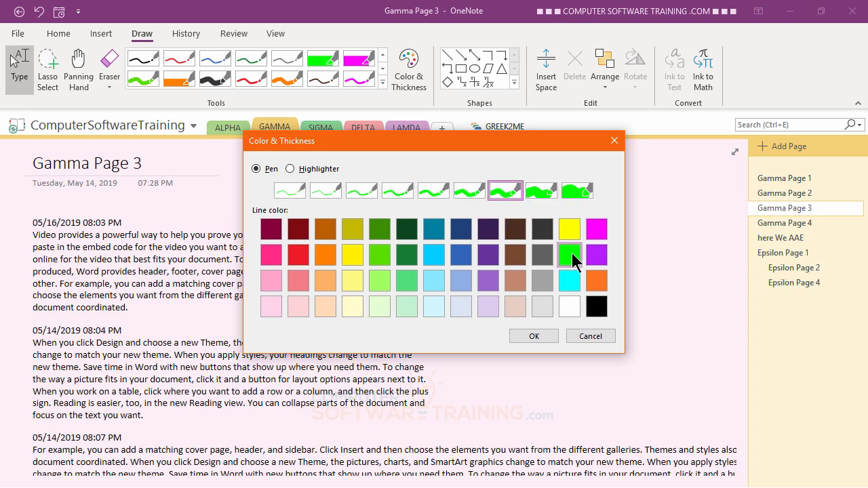
pyautogui.click(529, 339)
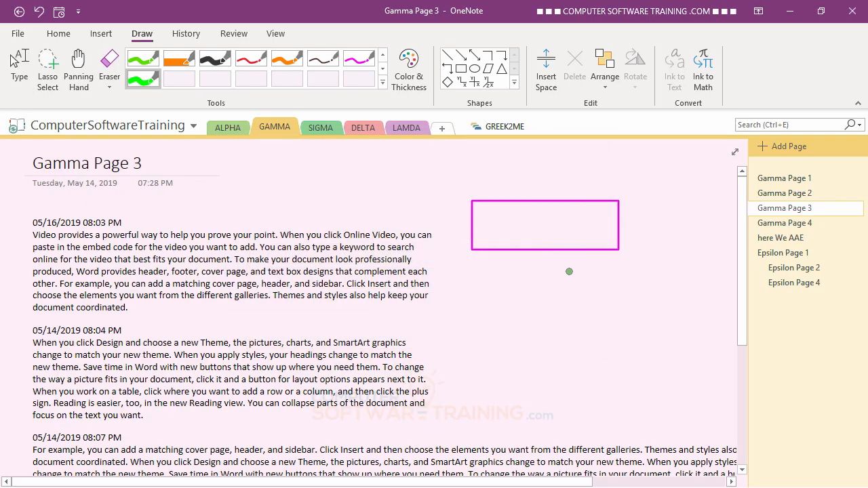
pyautogui.click(475, 69)
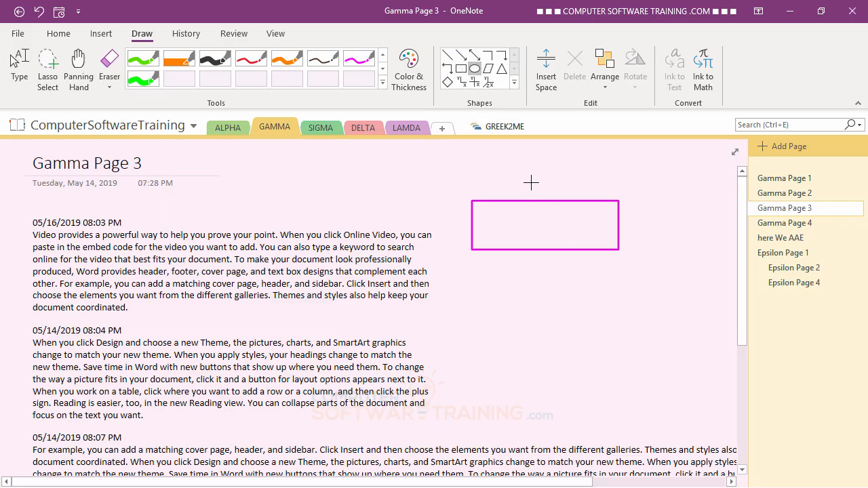
pyautogui.moveTo(531, 183)
pyautogui.mouseDown()
pyautogui.moveTo(537, 223)
pyautogui.moveTo(576, 269)
pyautogui.moveTo(655, 276)
pyautogui.moveTo(661, 268)
pyautogui.mouseUp()
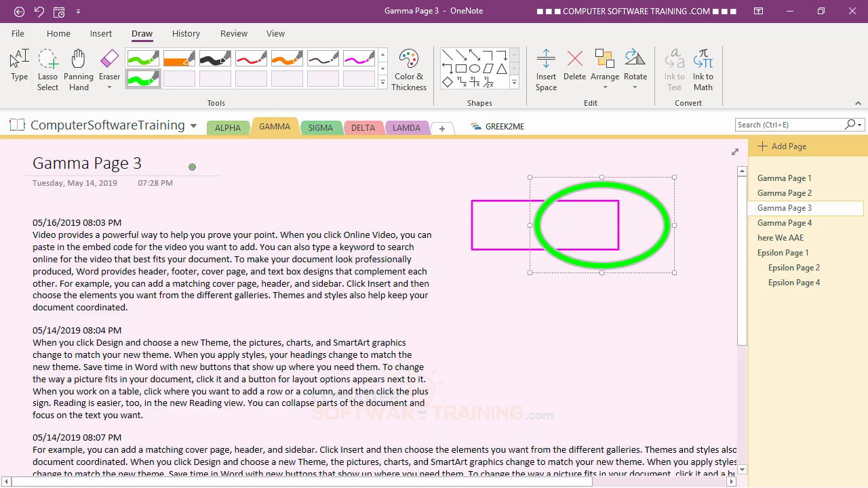
pyautogui.press('Escape')
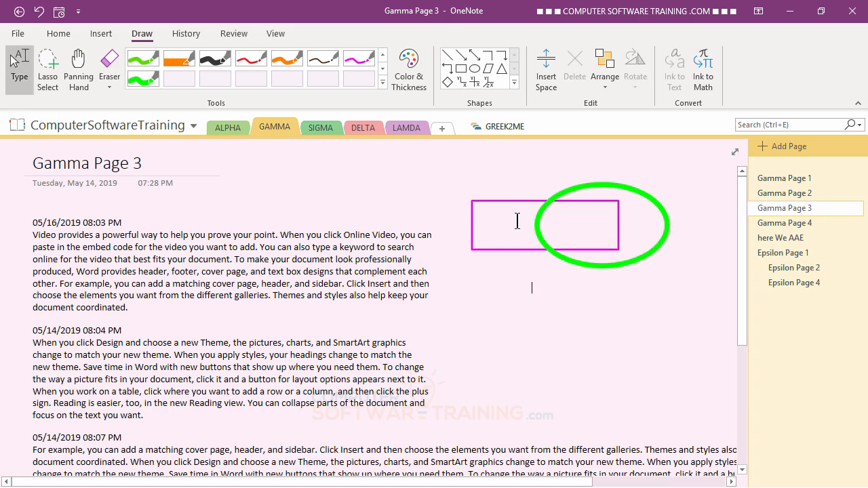
# Step: Try to draw a triangle over the magenta rectangle with a thick orange pen, and delete the resulting slanted stroke
pyautogui.click(502, 68)
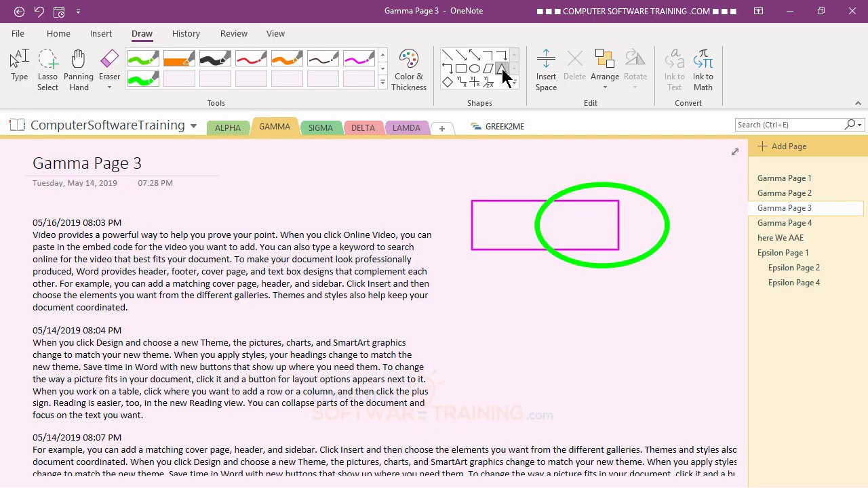
pyautogui.click(402, 76)
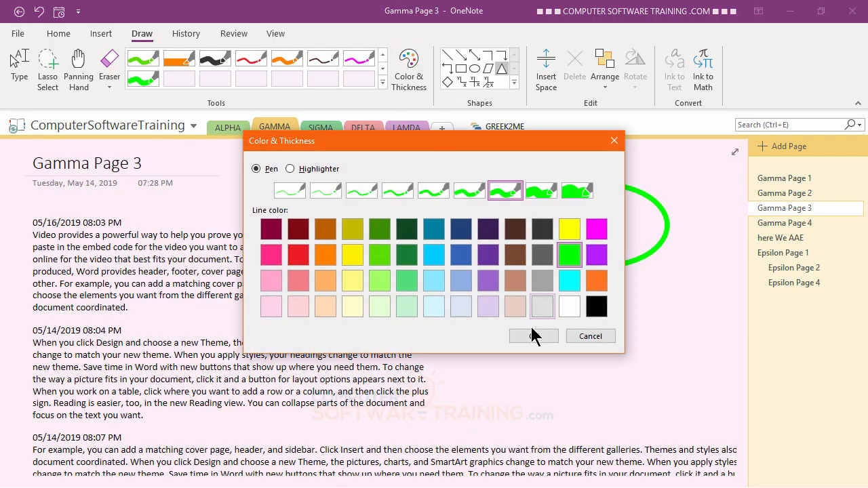
pyautogui.click(324, 257)
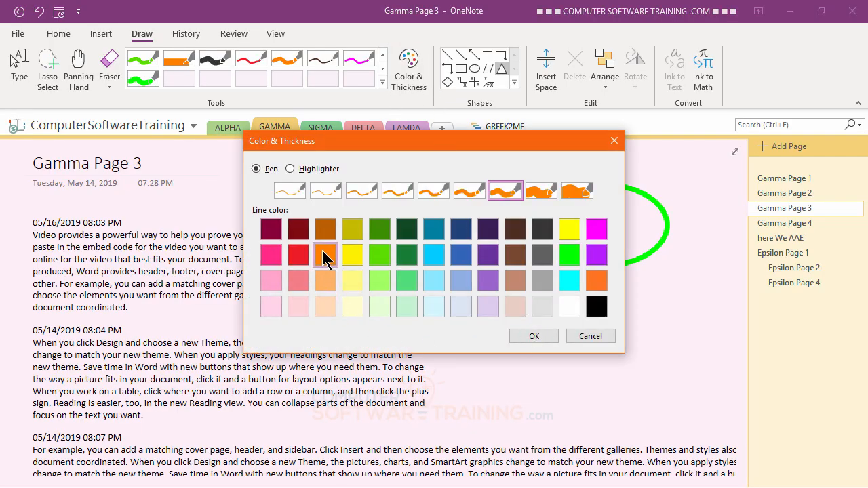
pyautogui.click(534, 336)
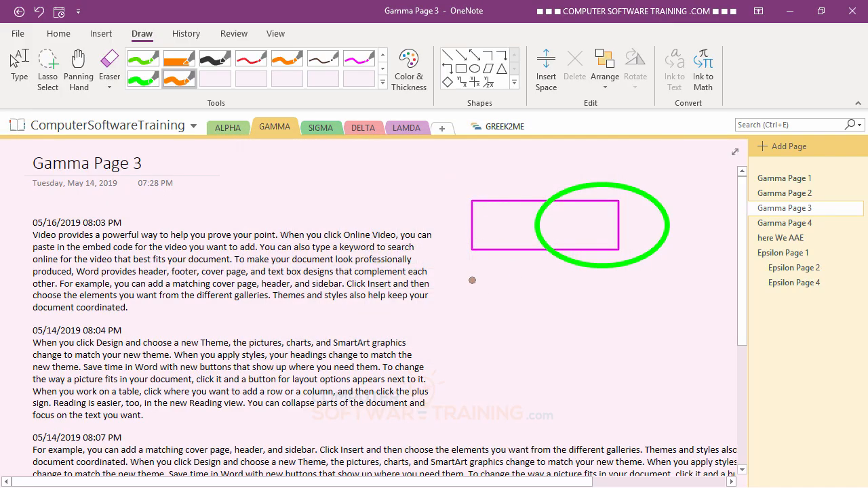
pyautogui.moveTo(472, 279); pyautogui.dragTo(518, 174)
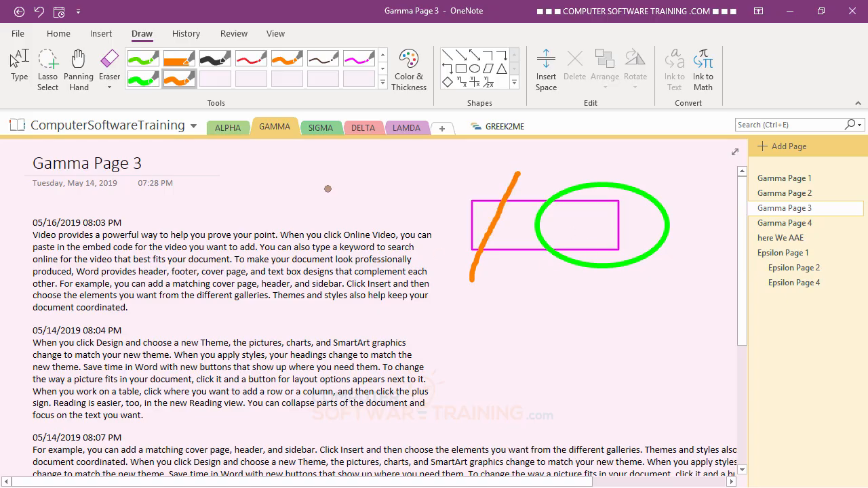
pyautogui.click(514, 179)
pyautogui.press('Delete')
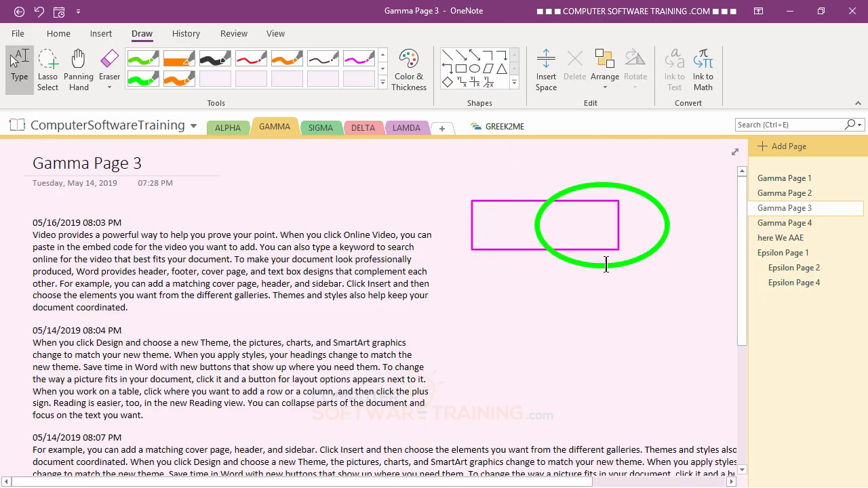
# Step: Set the pen's line color to the orange beside the bright yellow, keeping the third-thickest line
pyautogui.click(410, 80)
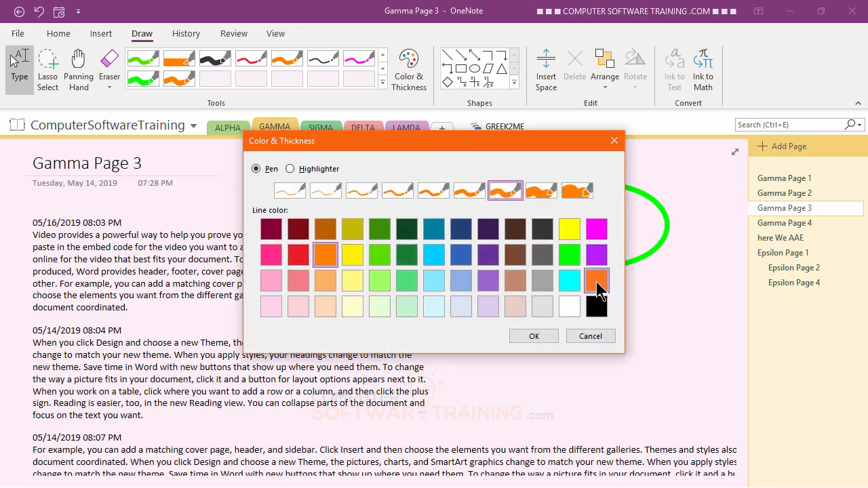
pyautogui.click(597, 280)
pyautogui.click(326, 255)
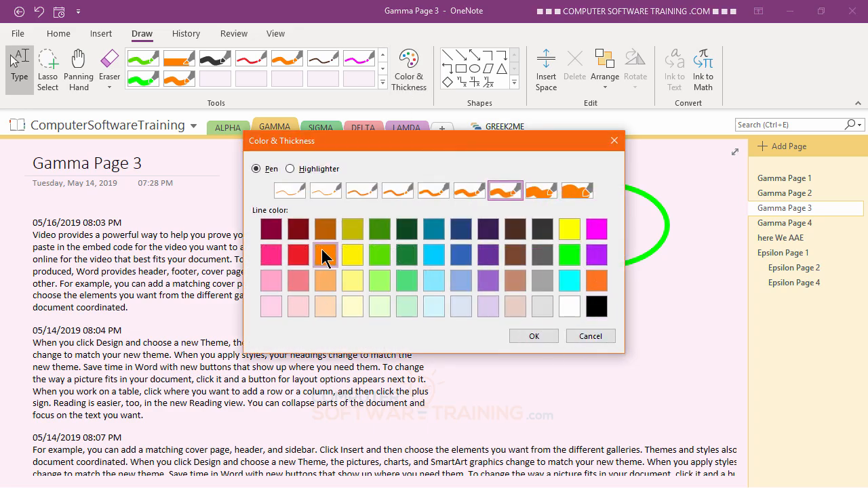
pyautogui.click(535, 336)
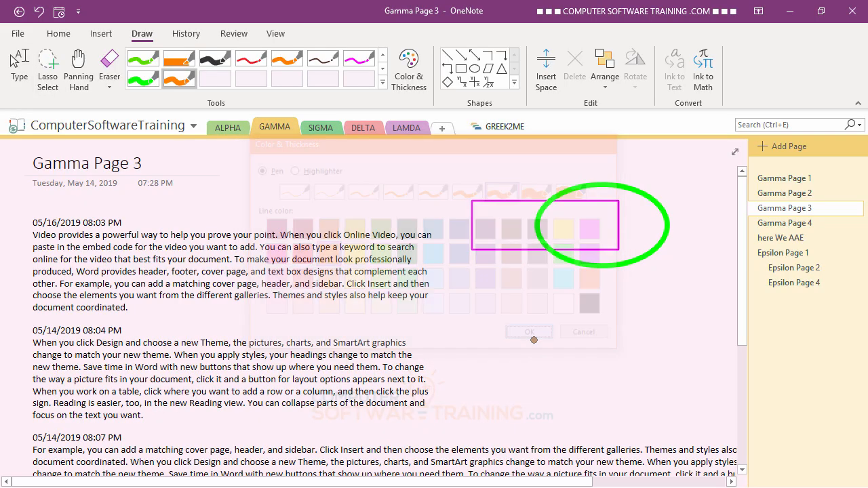
# Step: Draw an orange downward-pointing triangle and move it over the area where the magenta rectangle and green ellipse overlap
pyautogui.click(502, 69)
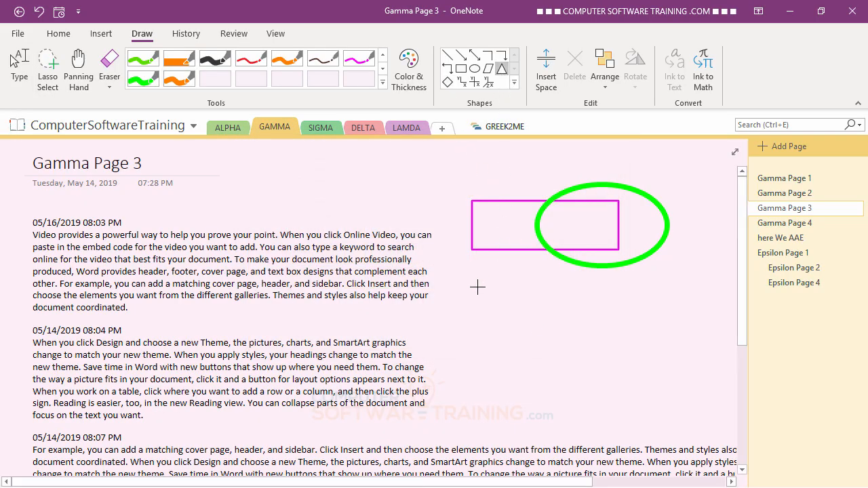
pyautogui.moveTo(475, 281)
pyautogui.mouseDown()
pyautogui.moveTo(509, 227)
pyautogui.moveTo(512, 176)
pyautogui.moveTo(534, 180)
pyautogui.mouseUp()
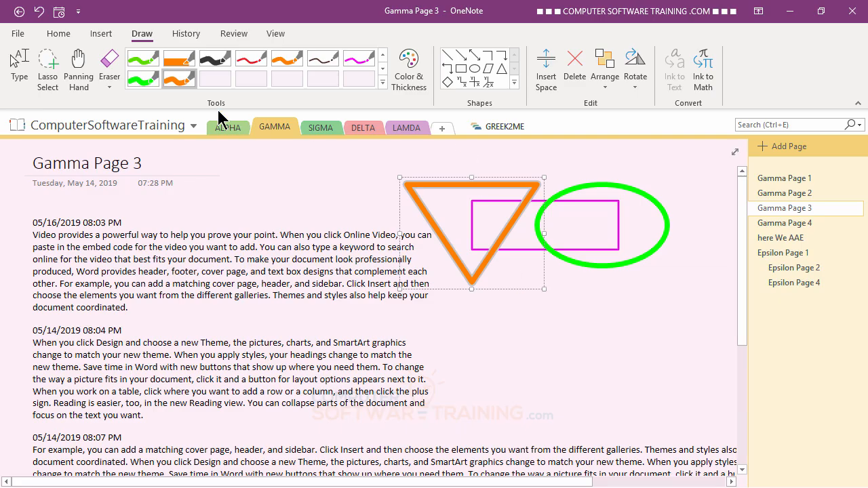
pyautogui.click(27, 63)
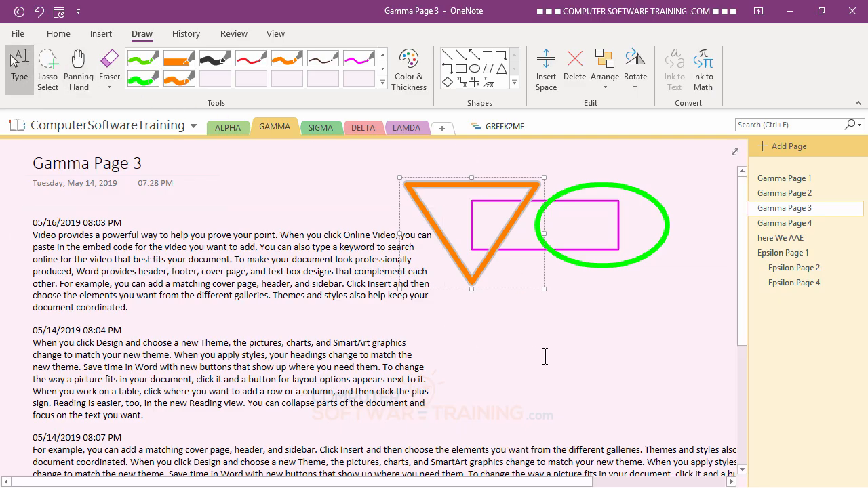
pyautogui.moveTo(488, 257); pyautogui.dragTo(560, 254)
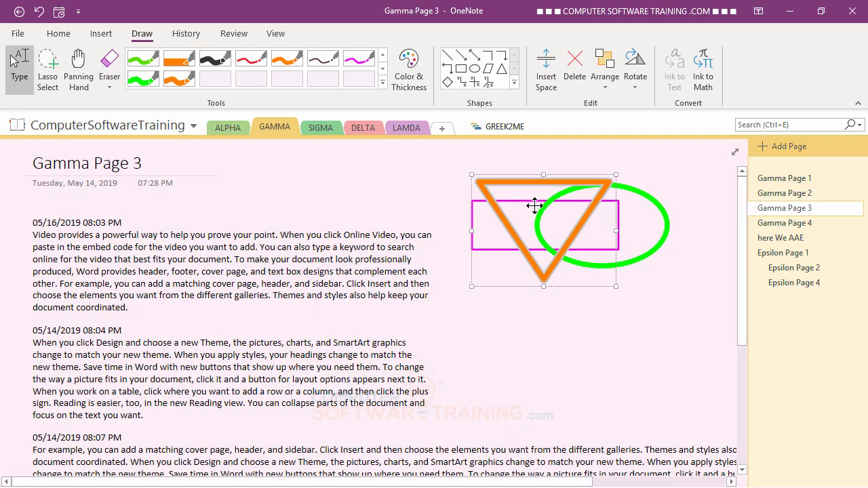
# Step: Send the orange triangle backward twice, placing it behind the green ellipse and the magenta rectangle
pyautogui.click(508, 182)
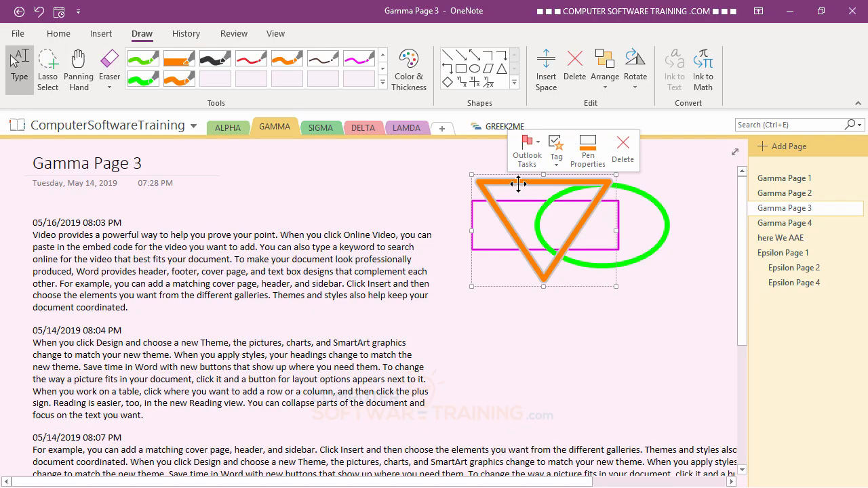
pyautogui.click(602, 83)
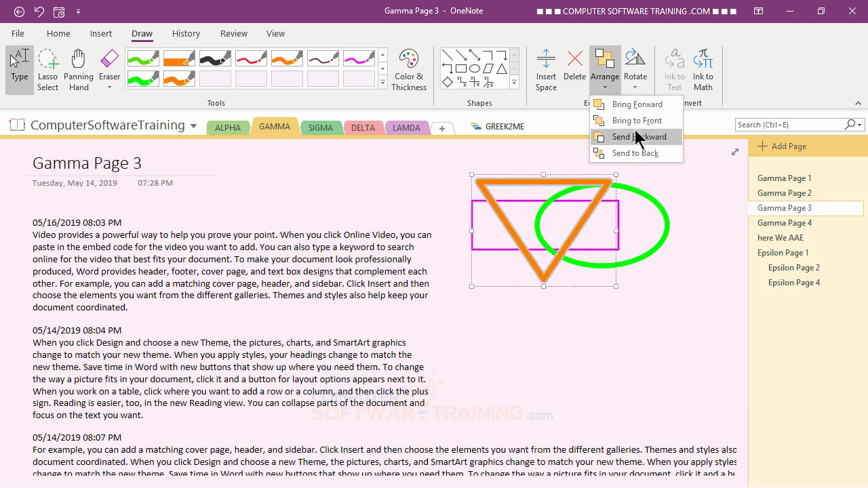
pyautogui.click(635, 136)
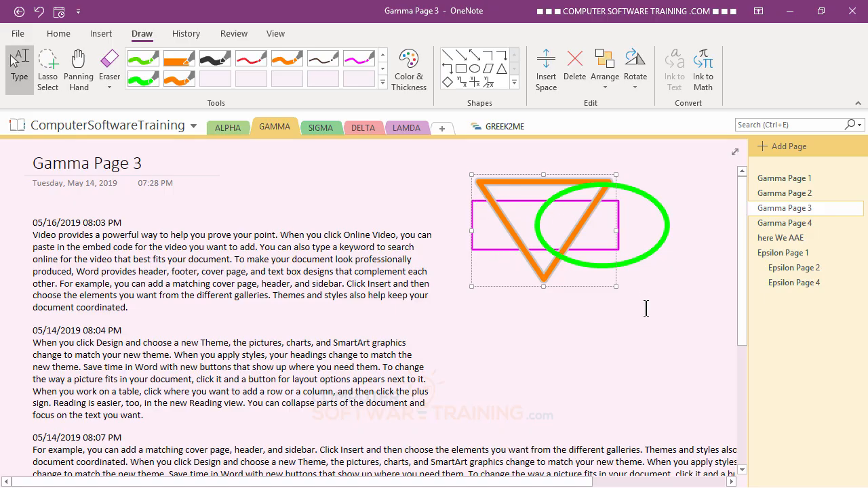
pyautogui.click(604, 85)
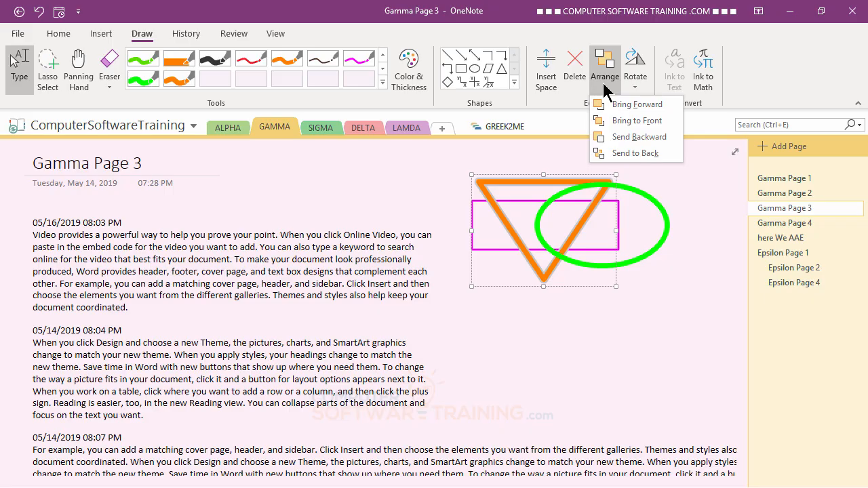
pyautogui.click(634, 137)
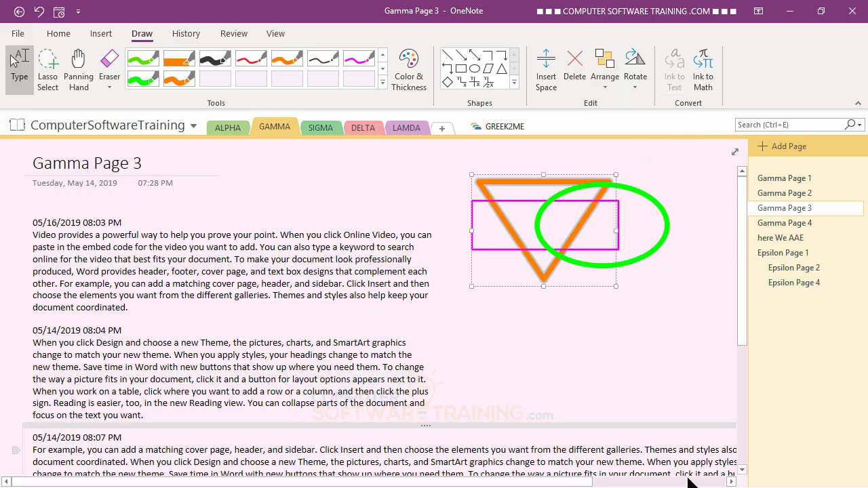
# Step: Send the green ellipse to the back, behind the triangle and the rectangle, and deselect it
pyautogui.click(649, 199)
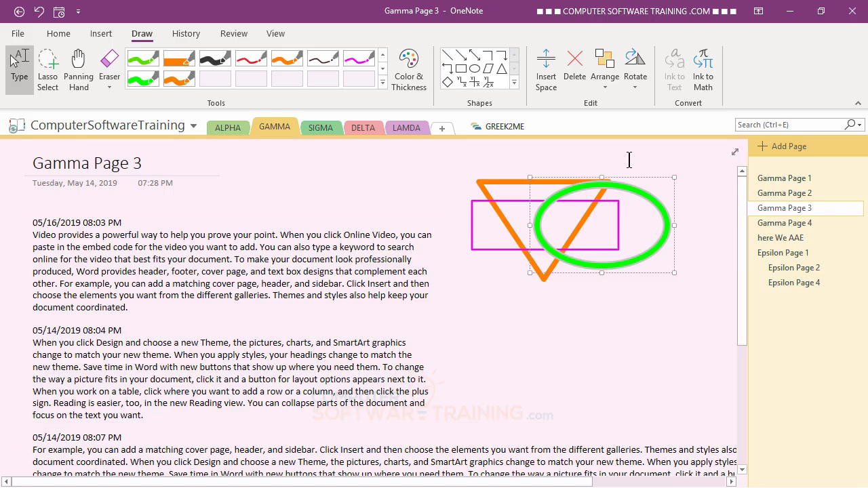
pyautogui.click(602, 83)
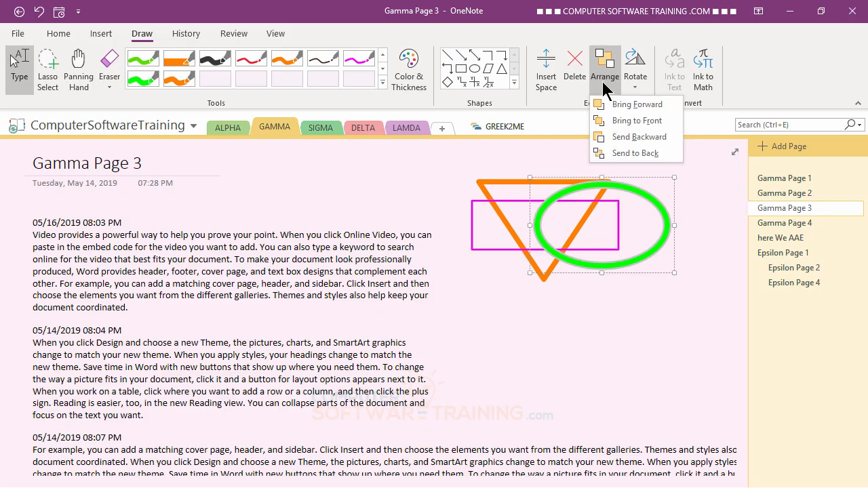
pyautogui.click(631, 152)
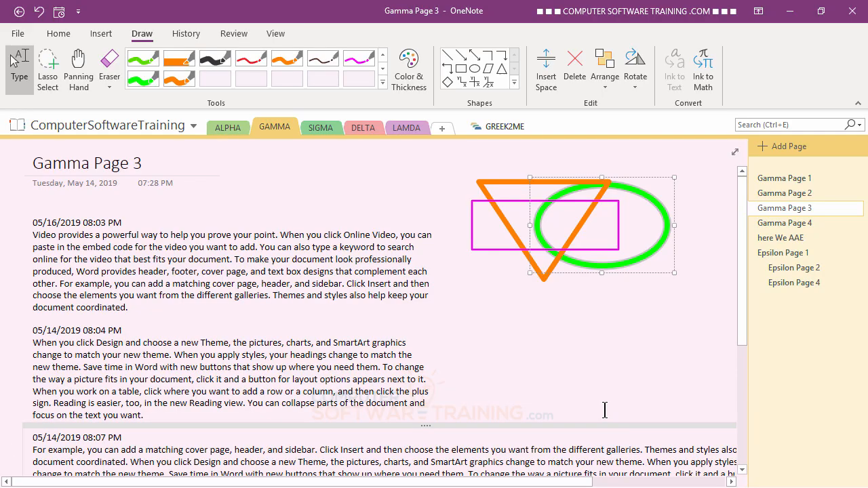
pyautogui.click(599, 367)
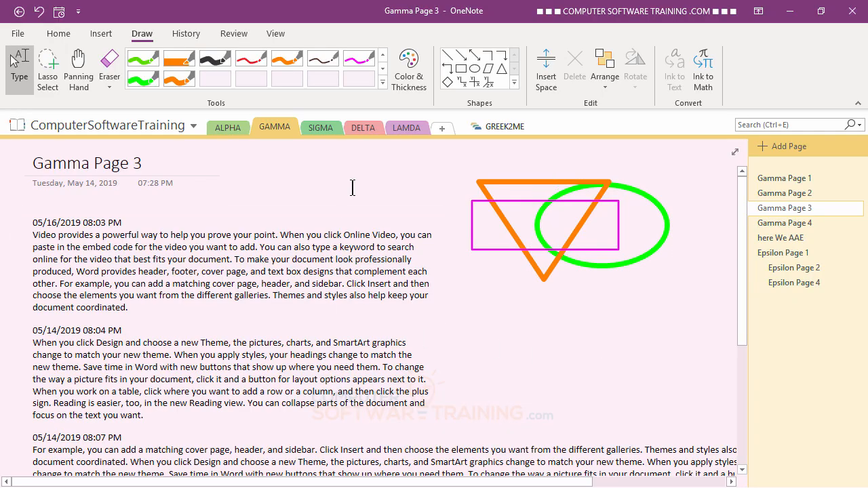
# Step: Set up a highlighter with the third-thinnest line and the bright purple line color
pyautogui.click(407, 72)
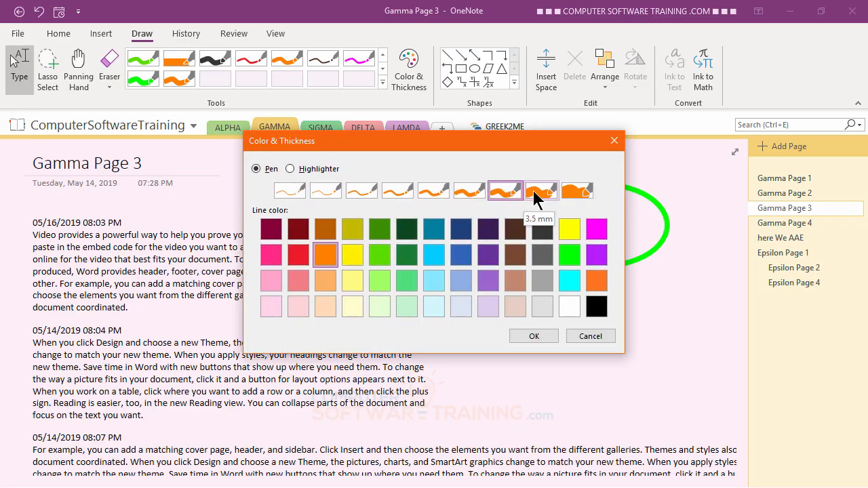
pyautogui.click(290, 169)
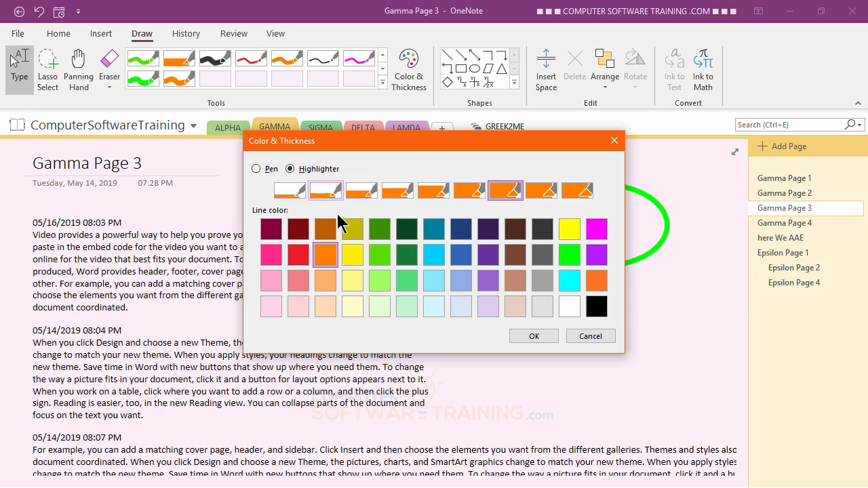
pyautogui.click(360, 193)
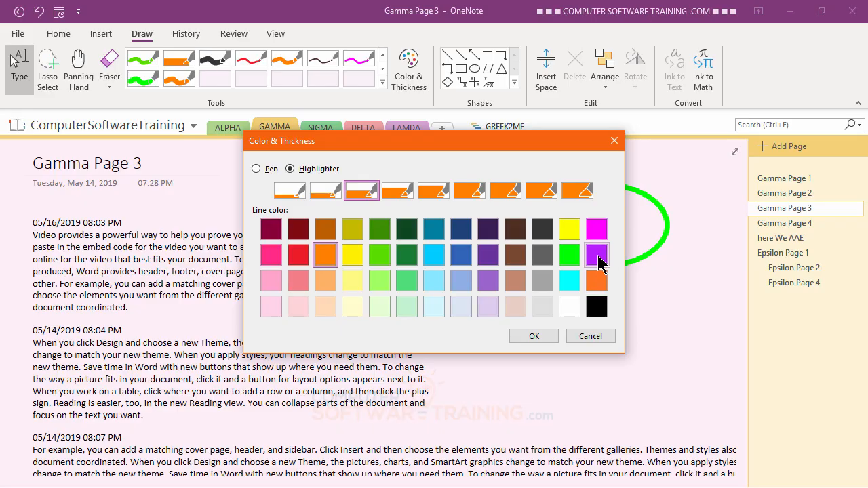
pyautogui.click(596, 255)
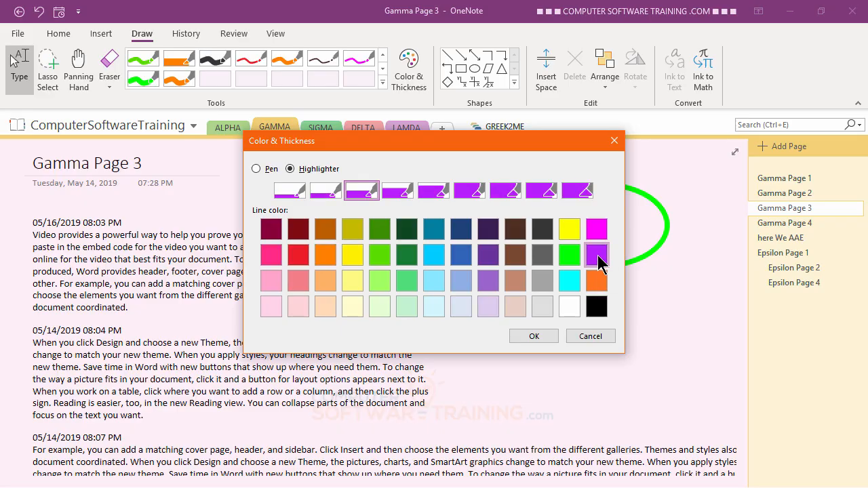
pyautogui.click(529, 337)
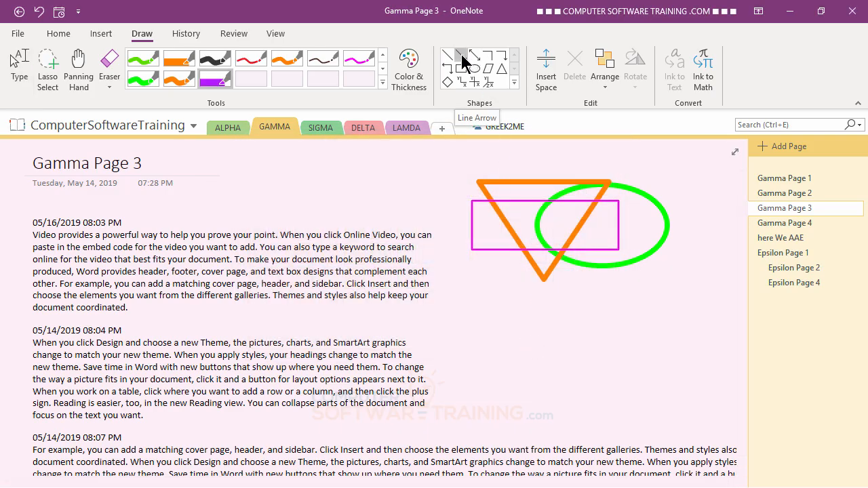
# Step: Draw a purple line arrow diagonally down across the first two notes and send it to the back, behind the text
pyautogui.click(462, 57)
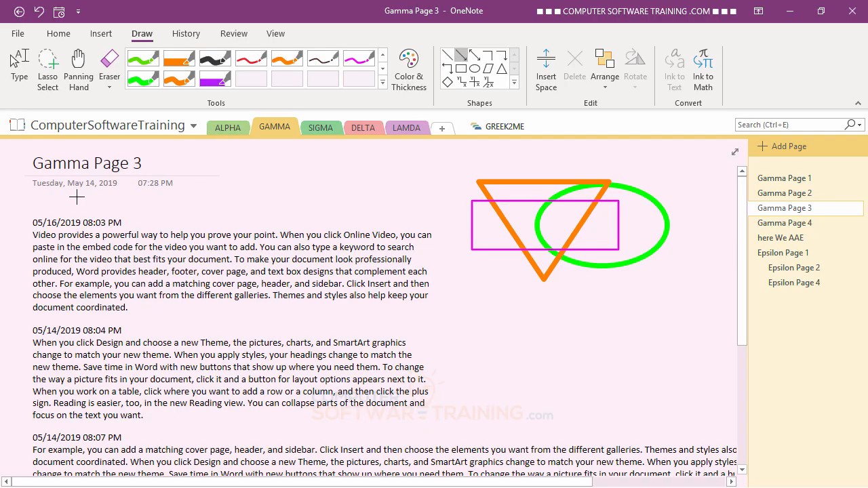
pyautogui.moveTo(76, 197)
pyautogui.mouseDown()
pyautogui.moveTo(126, 255)
pyautogui.moveTo(338, 392)
pyautogui.mouseUp()
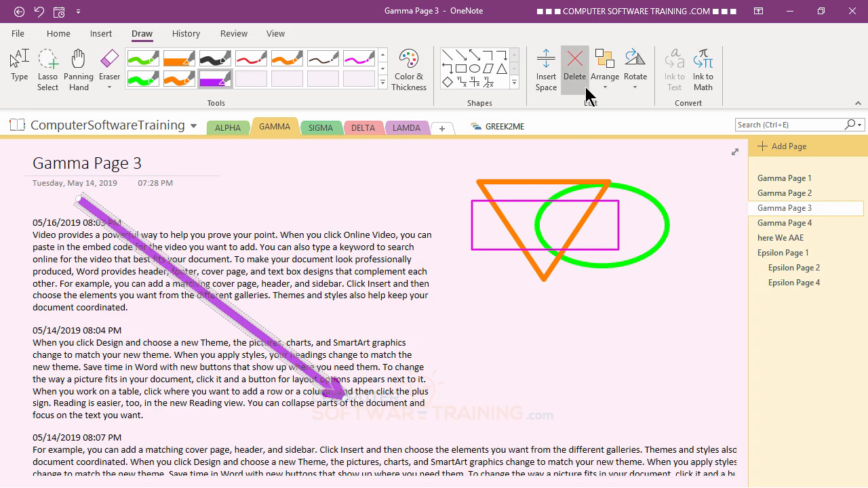
pyautogui.click(606, 80)
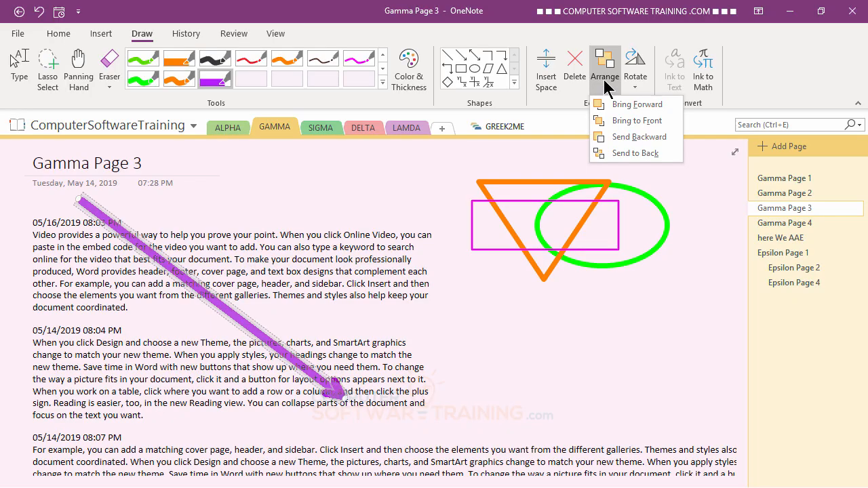
pyautogui.click(621, 155)
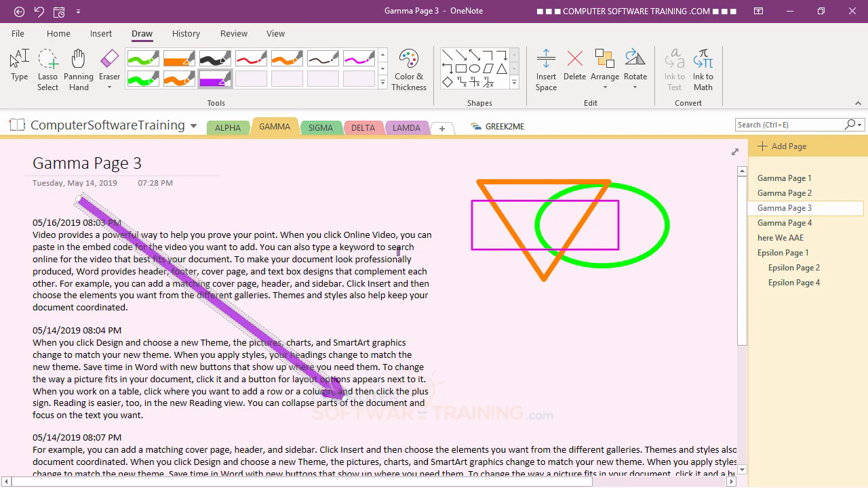
# Step: Set up a pen with the fourth-thickest line and the medium dark green beside the light blue
pyautogui.click(382, 82)
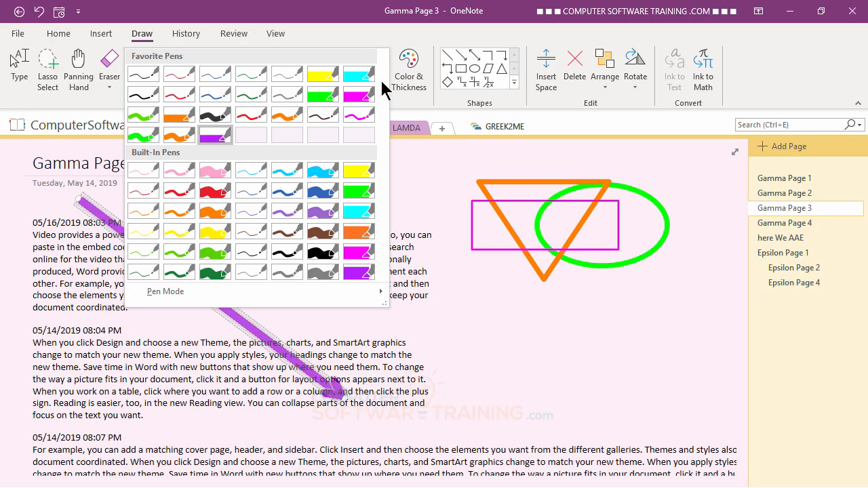
pyautogui.click(405, 82)
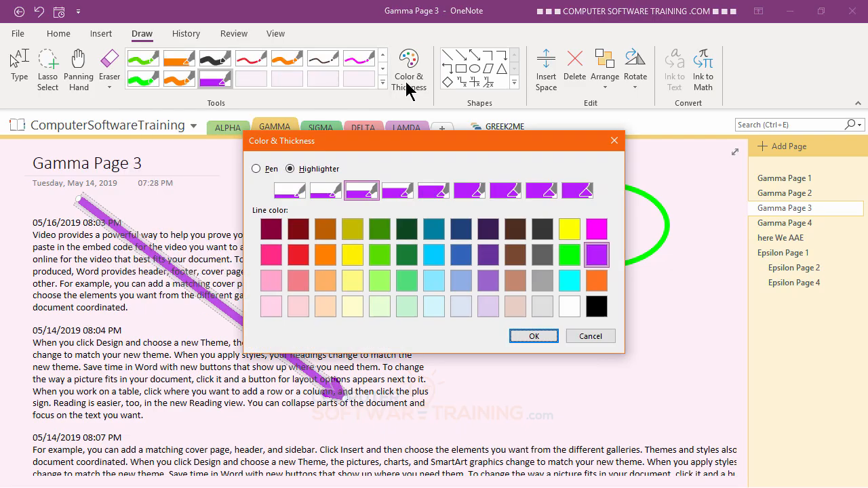
pyautogui.click(256, 170)
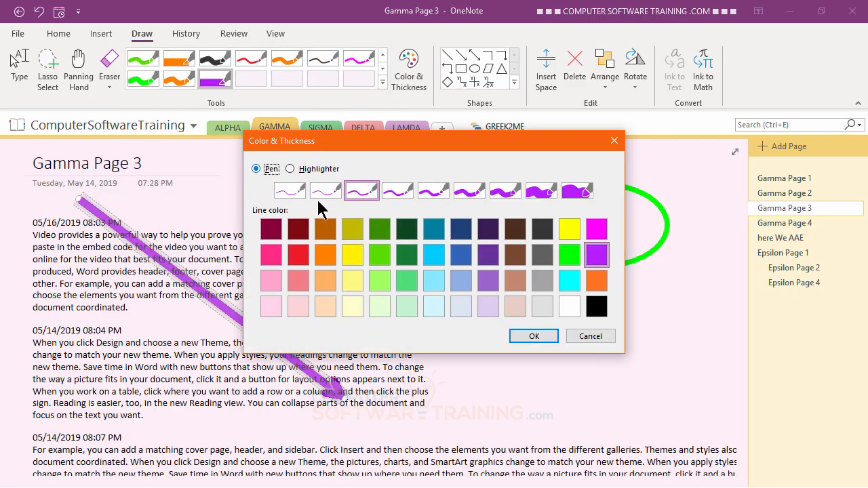
pyautogui.click(472, 191)
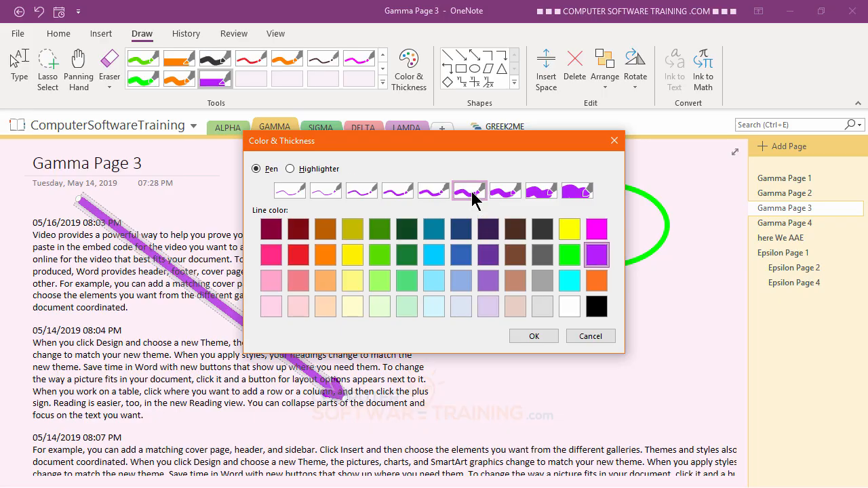
pyautogui.click(410, 254)
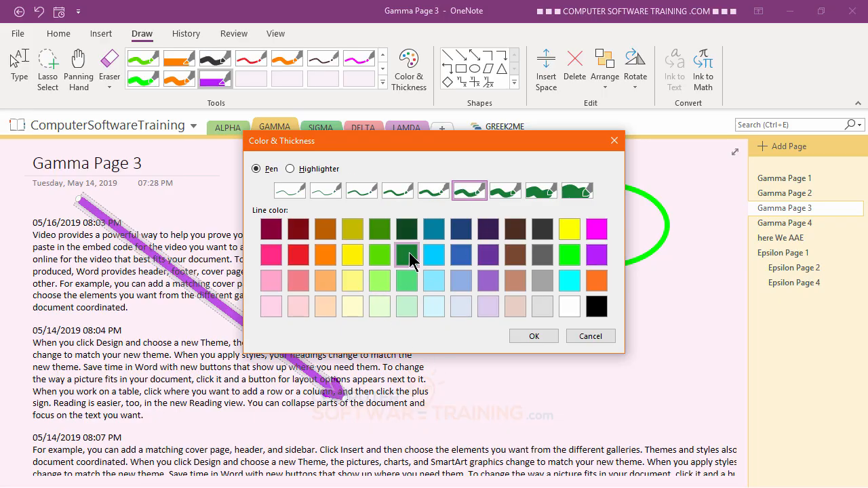
pyautogui.click(533, 337)
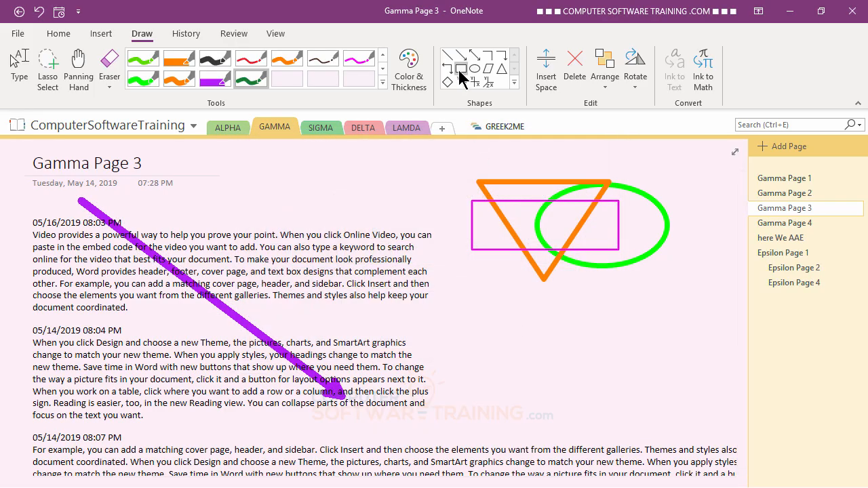
# Step: Narrow the note container dated 05/14/2019 08:05 PM to about two-thirds of its width
pyautogui.scroll(-3, 514, 304)
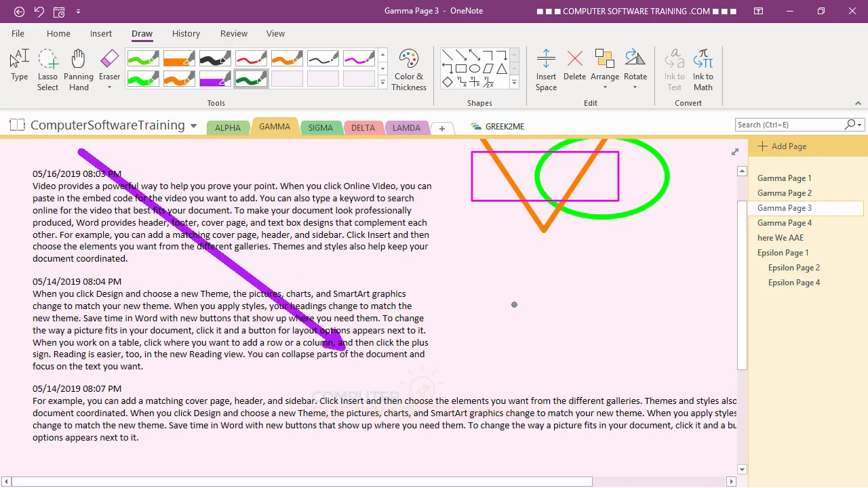
pyautogui.scroll(-1, 514, 304)
pyautogui.scroll(-3, 423, 378)
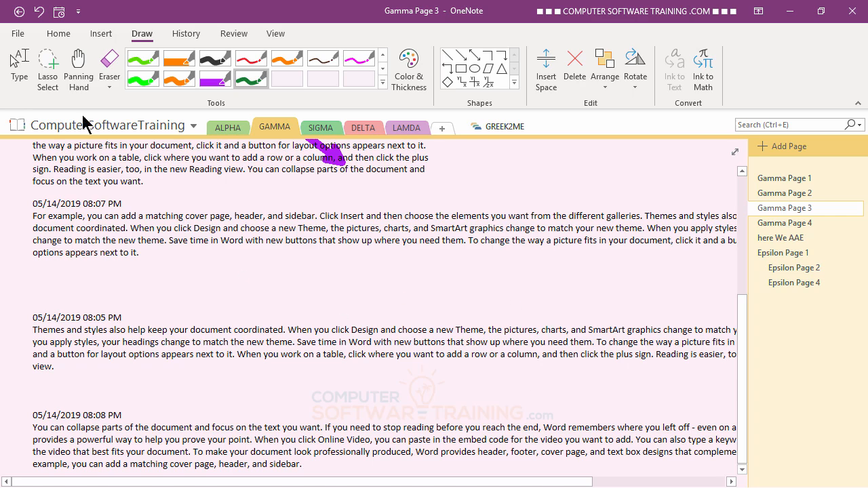
pyautogui.click(19, 67)
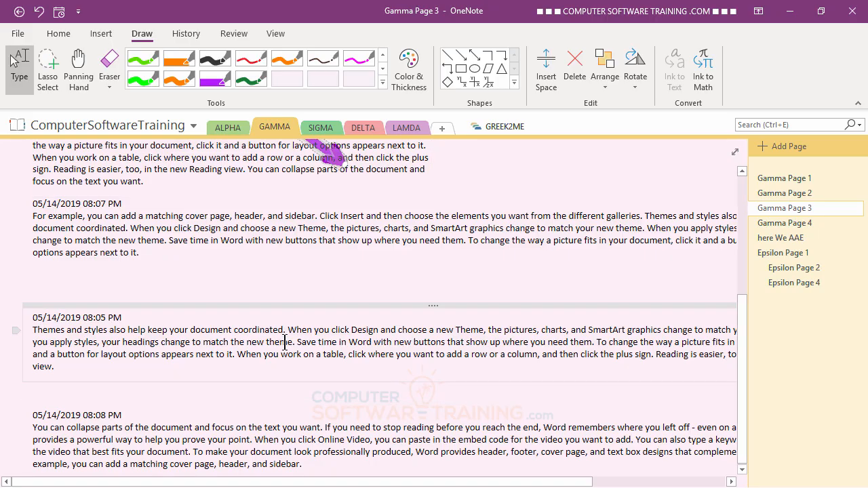
pyautogui.click(281, 305)
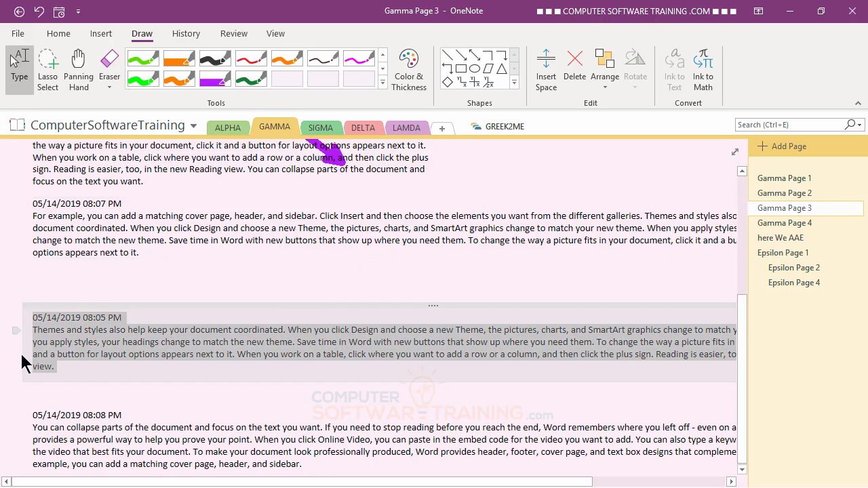
pyautogui.moveTo(502, 483); pyautogui.dragTo(628, 482)
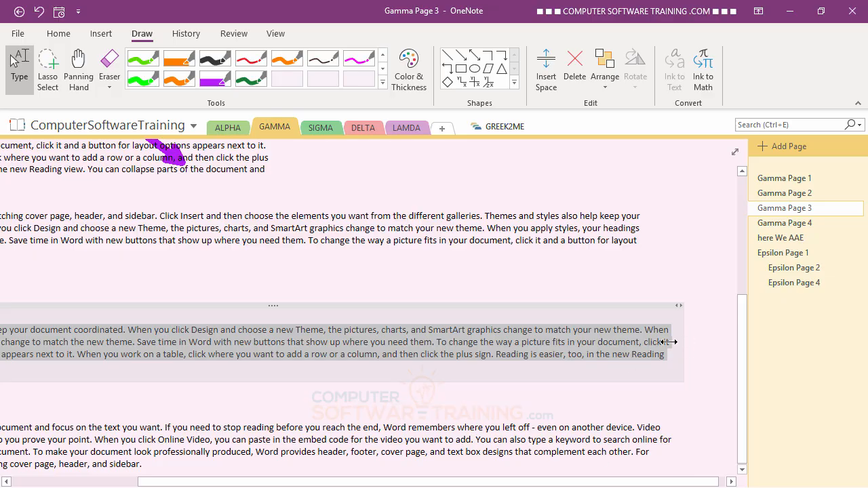
pyautogui.moveTo(668, 341); pyautogui.dragTo(384, 343)
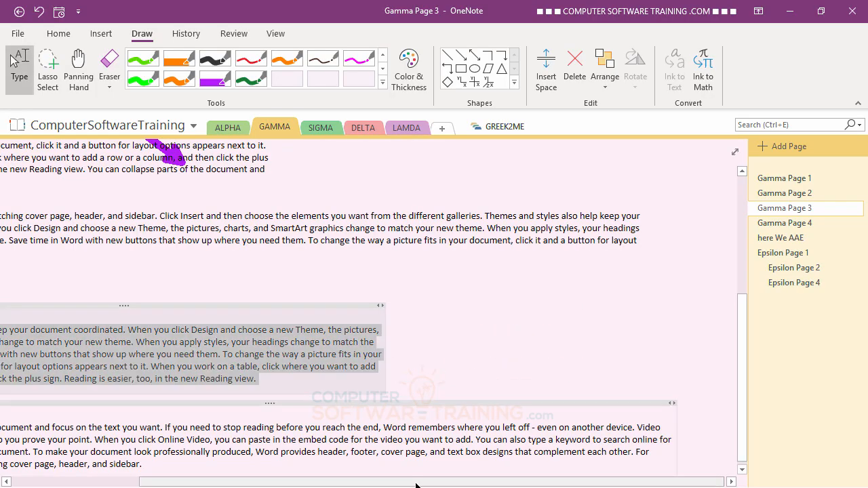
pyautogui.moveTo(416, 485); pyautogui.dragTo(209, 486)
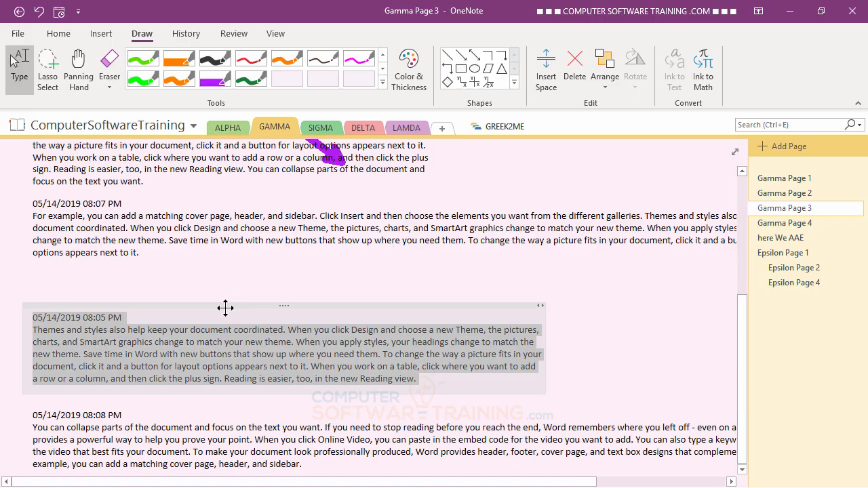
# Step: Move the 05/14/2019 08:05 PM note up slightly and draw a rectangle around it with the medium dark green, fourth-thickest pen
pyautogui.moveTo(223, 305); pyautogui.dragTo(224, 285)
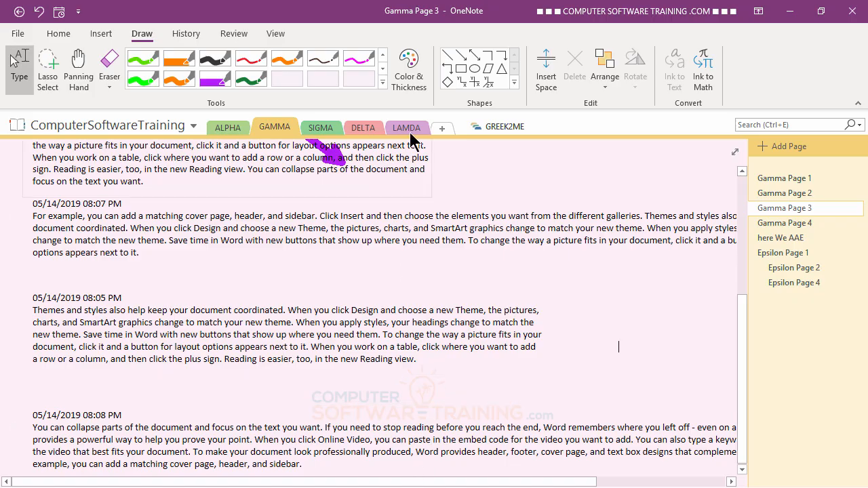
pyautogui.click(409, 68)
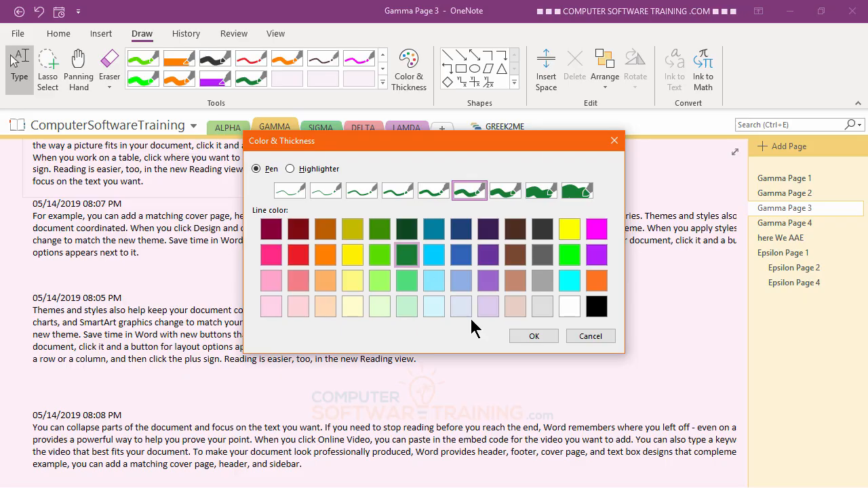
pyautogui.click(529, 338)
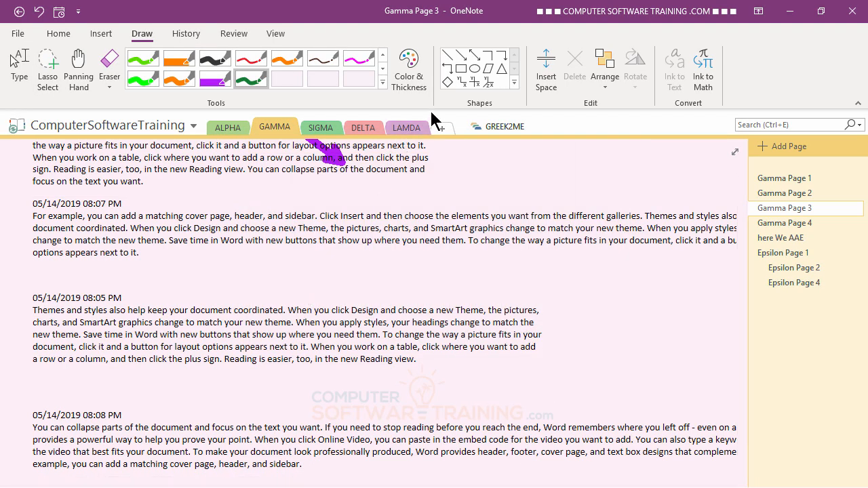
pyautogui.click(461, 69)
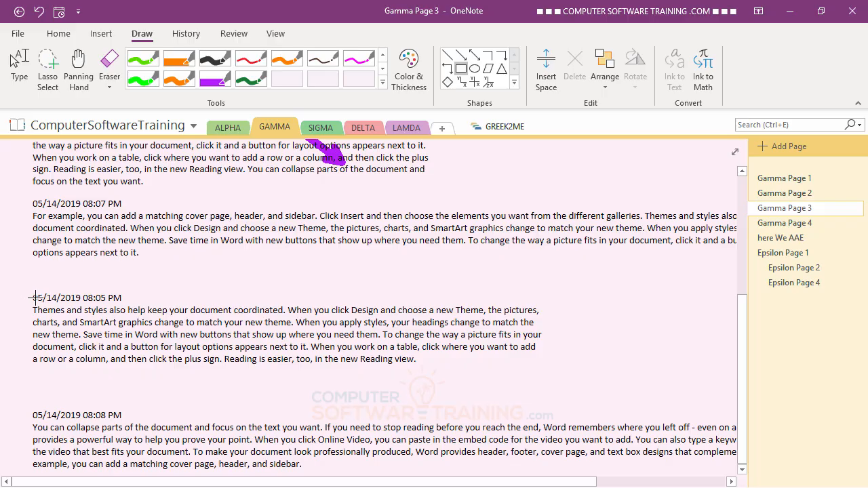
pyautogui.moveTo(34, 297); pyautogui.dragTo(550, 371)
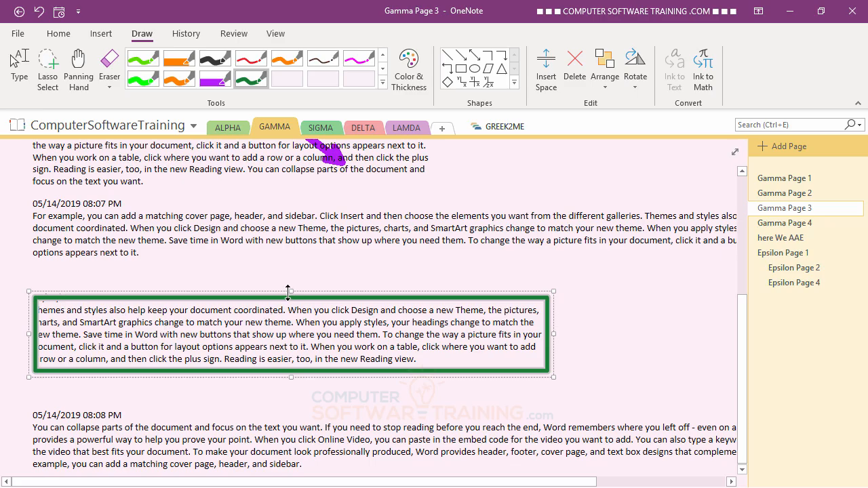
# Step: Fit the green rectangle over the whole 08:05 PM note, including its date line, and send it to the back, behind the text
pyautogui.moveTo(290, 290); pyautogui.dragTo(291, 281)
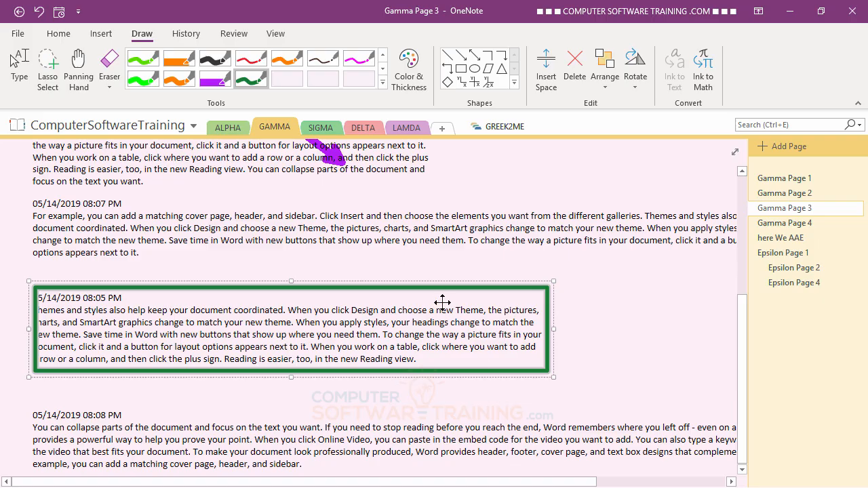
pyautogui.moveTo(438, 288); pyautogui.dragTo(436, 288)
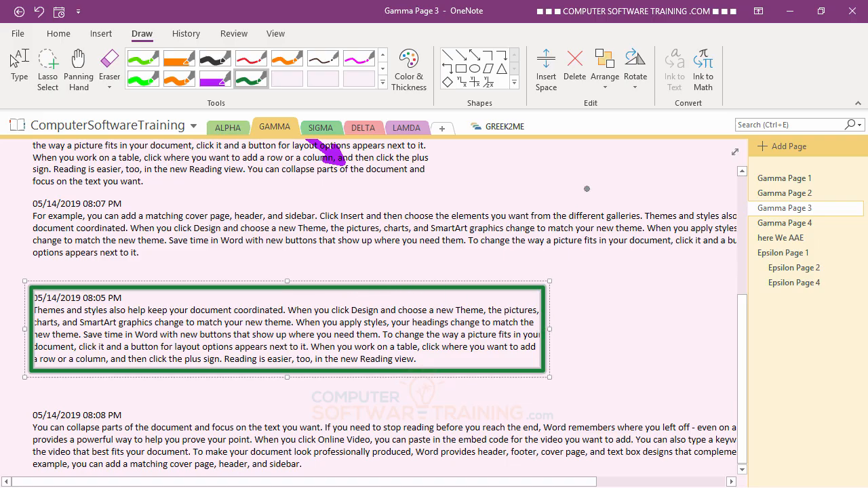
pyautogui.click(605, 83)
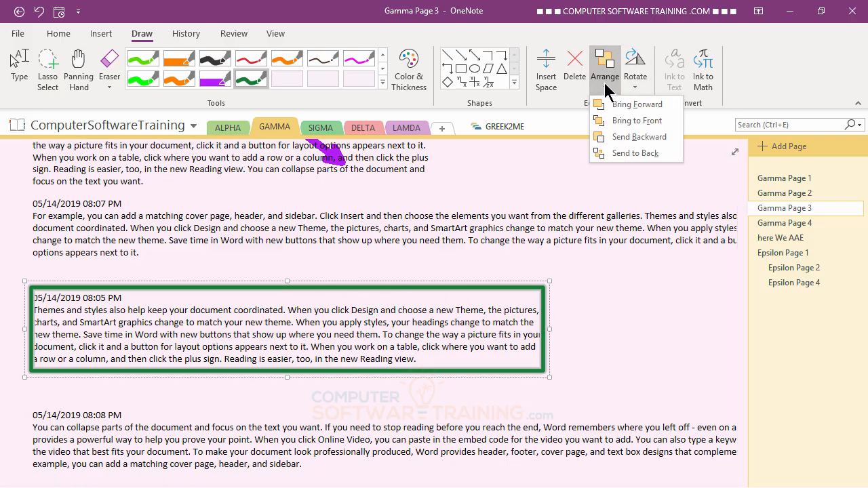
pyautogui.click(618, 156)
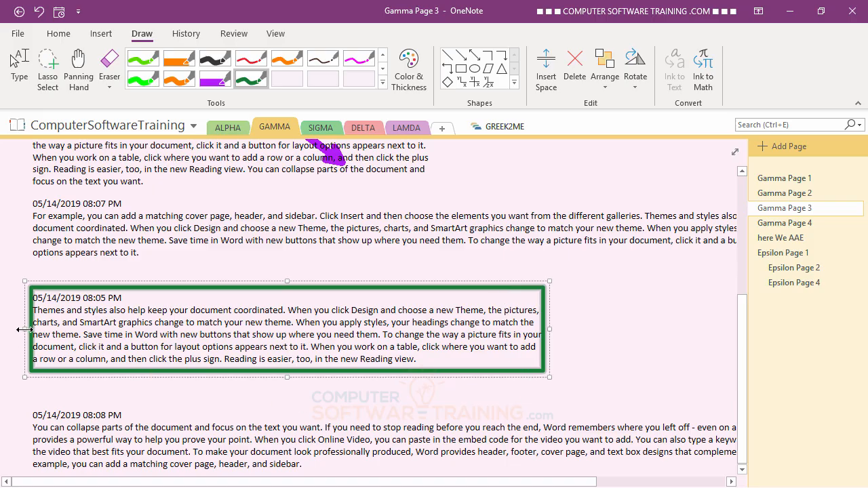
# Step: Fine-tune the green rectangle's two side edges around the note text, deselect it and return to typing mode
pyautogui.moveTo(24, 330); pyautogui.dragTo(26, 329)
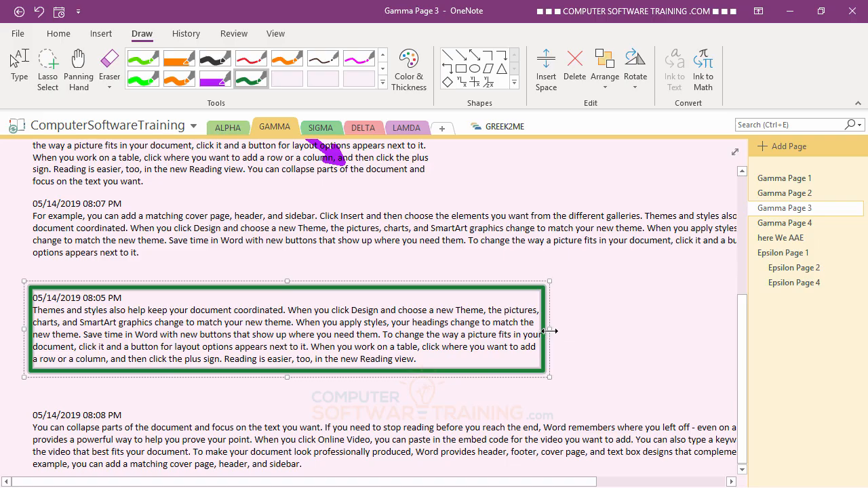
pyautogui.moveTo(549, 330); pyautogui.dragTo(549, 331)
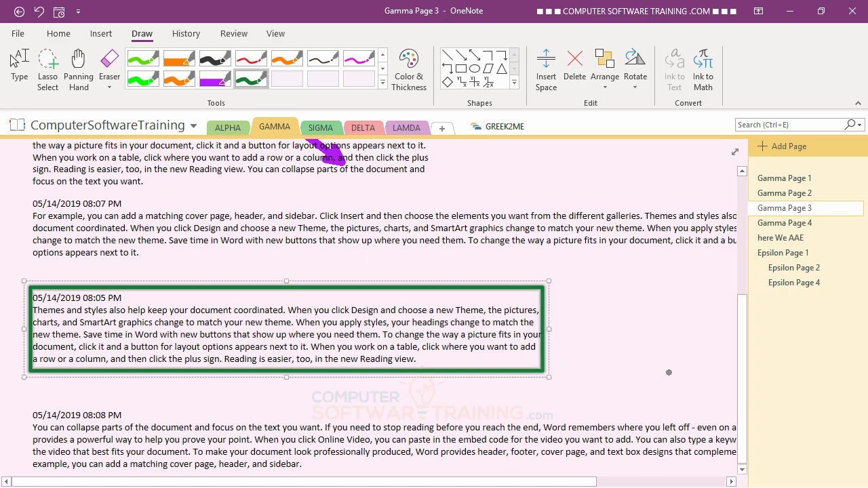
pyautogui.press('Escape')
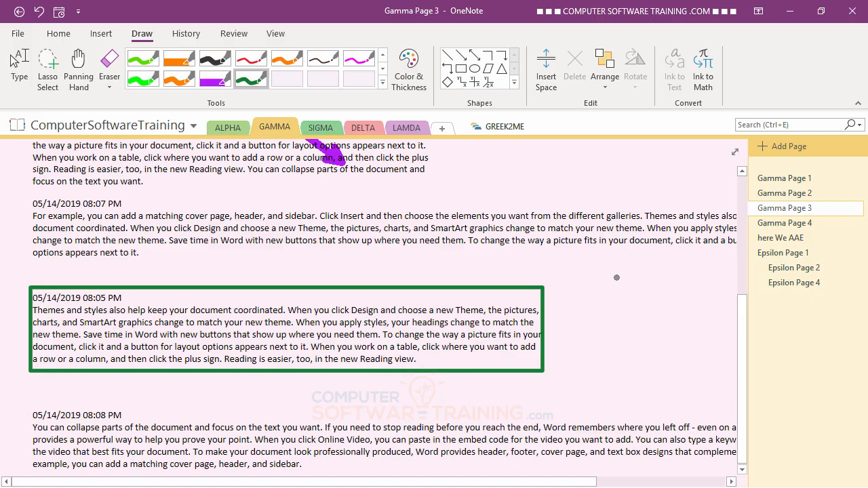
pyautogui.press('Escape')
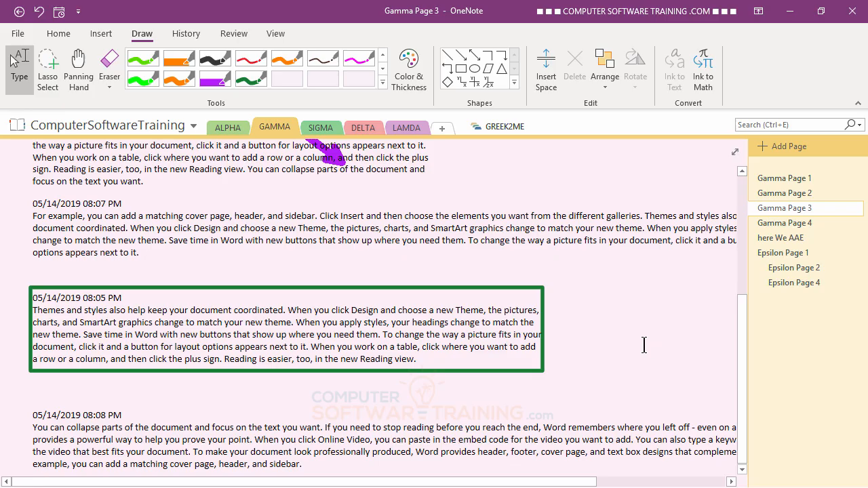
pyautogui.scroll(5, 610, 258)
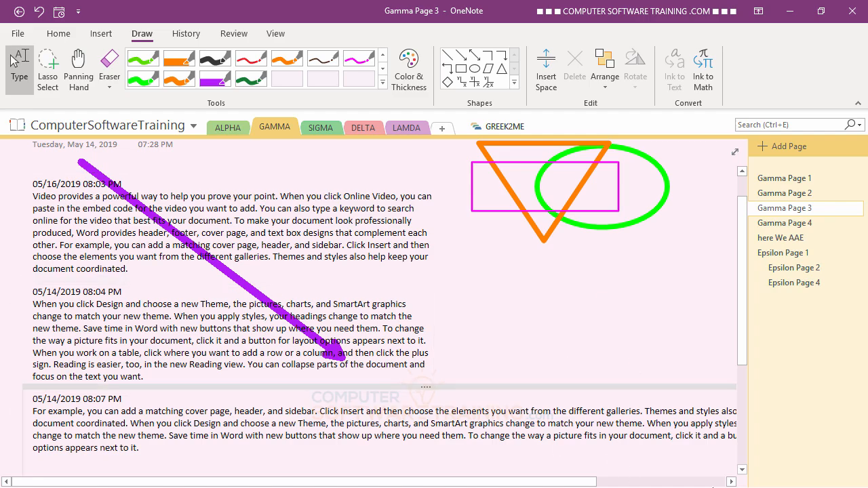
pyautogui.scroll(-4, 636, 418)
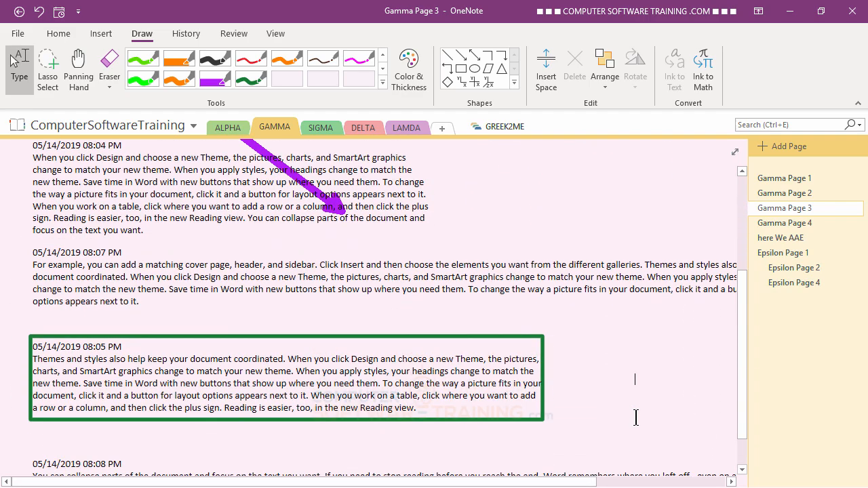
pyautogui.scroll(5, 636, 418)
pyautogui.scroll(-6, 636, 417)
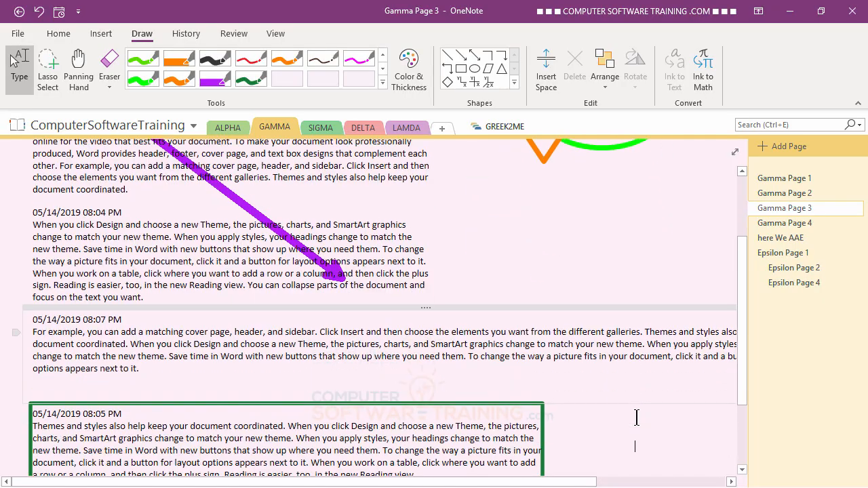